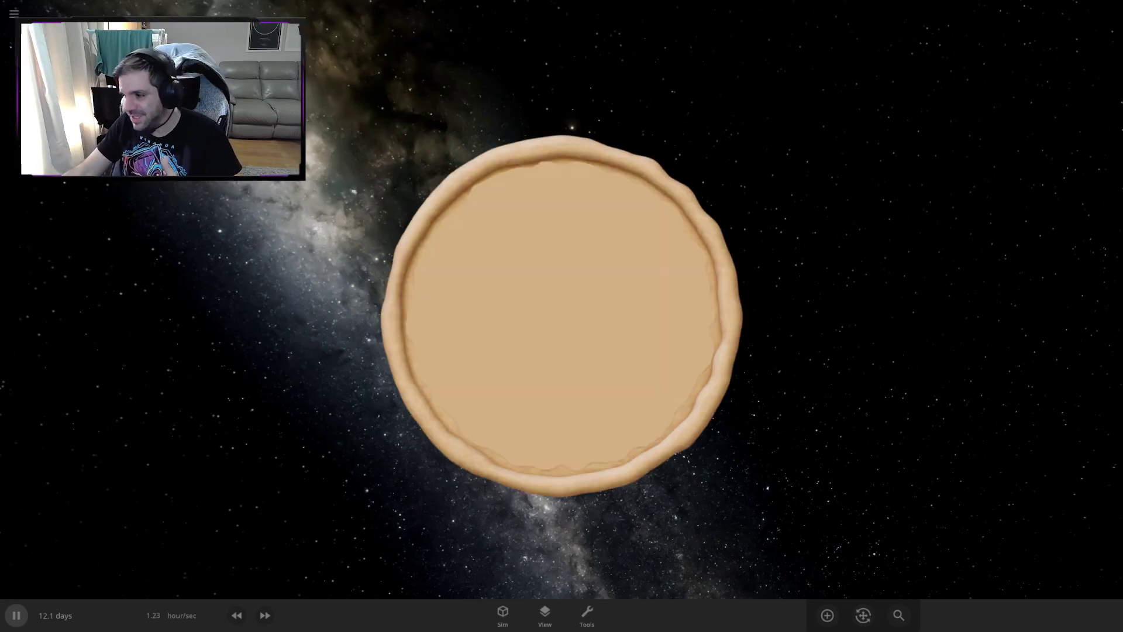
- Place a Sun-like star from the Stars catalogue into empty space
left_click(827, 615)
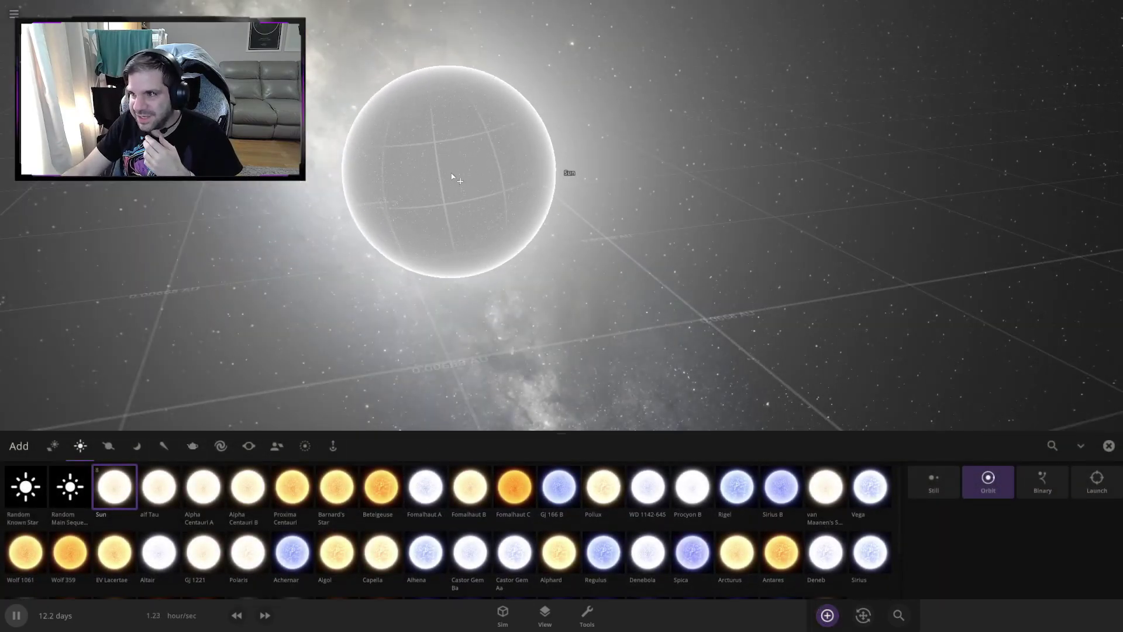
left_click(451, 171)
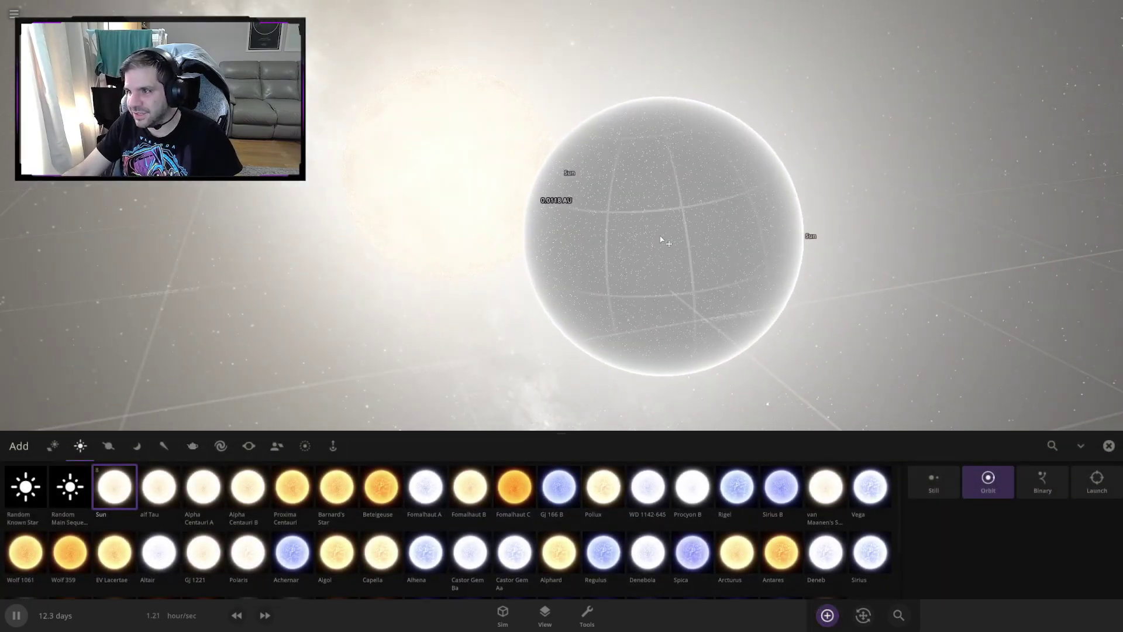
left_click(827, 615)
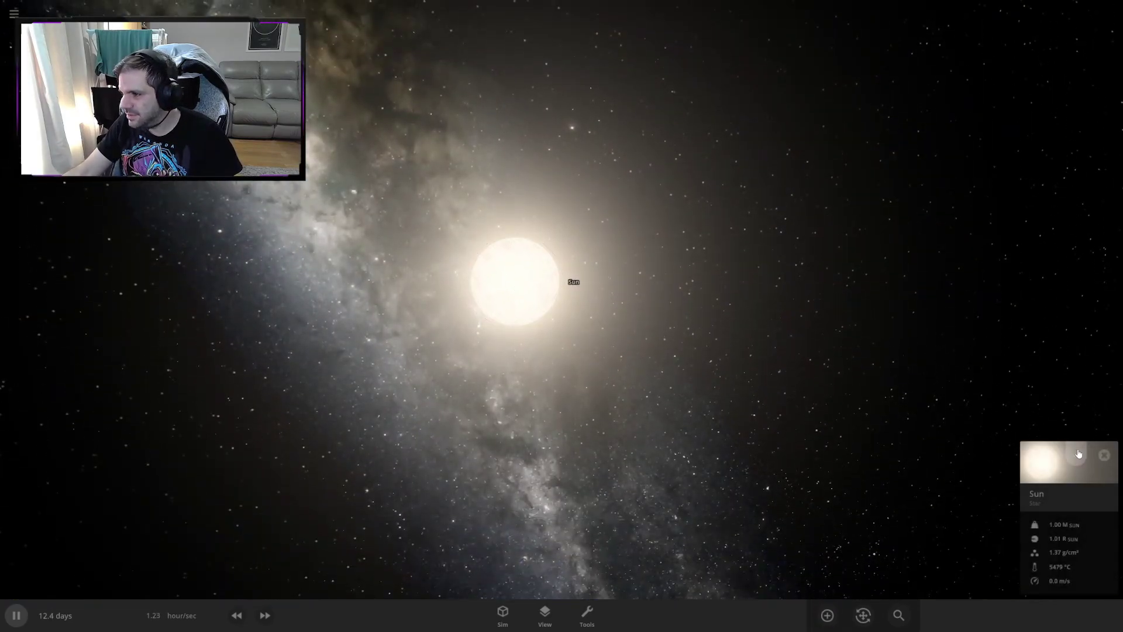
- Rename the star to 'Base' in its properties and close the panel
left_click(1078, 455)
left_click(1050, 251)
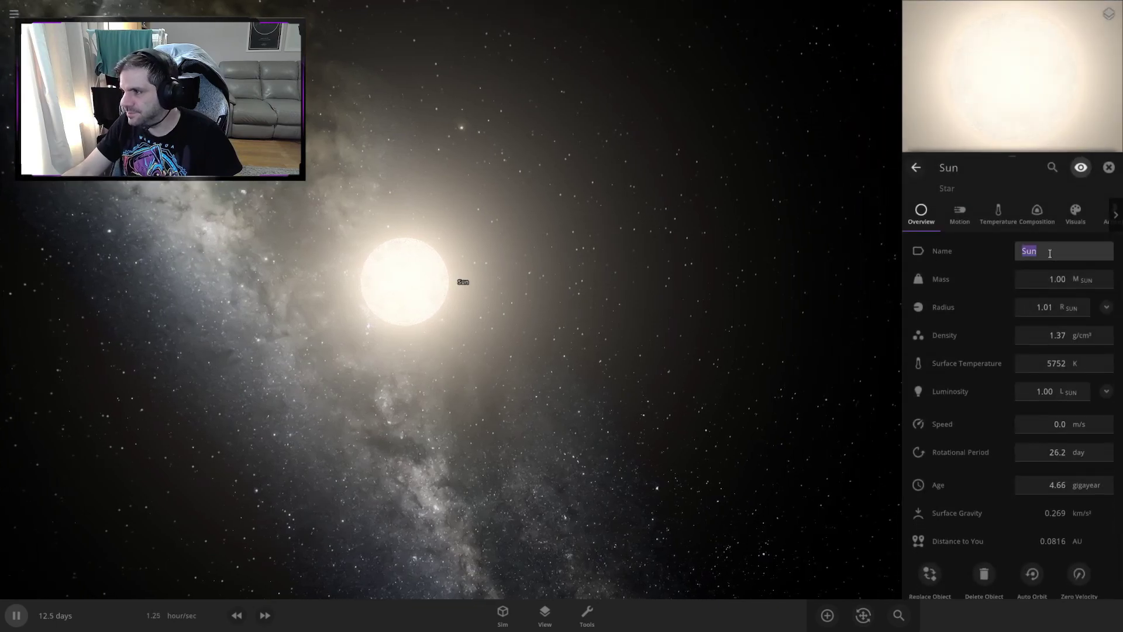
type("V")
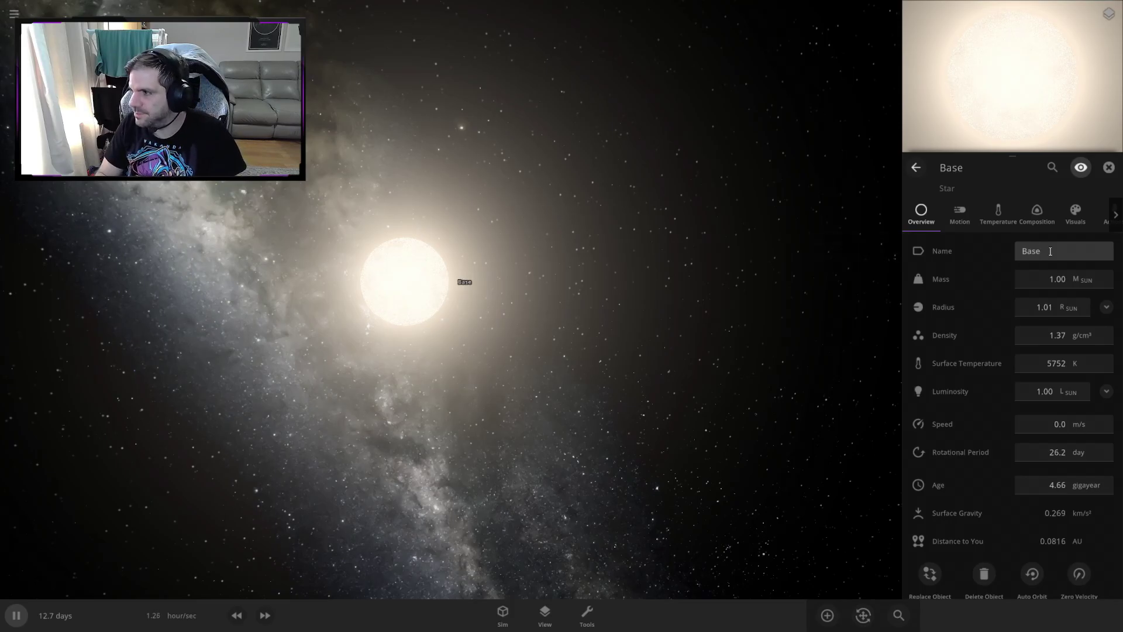
left_click(1108, 168)
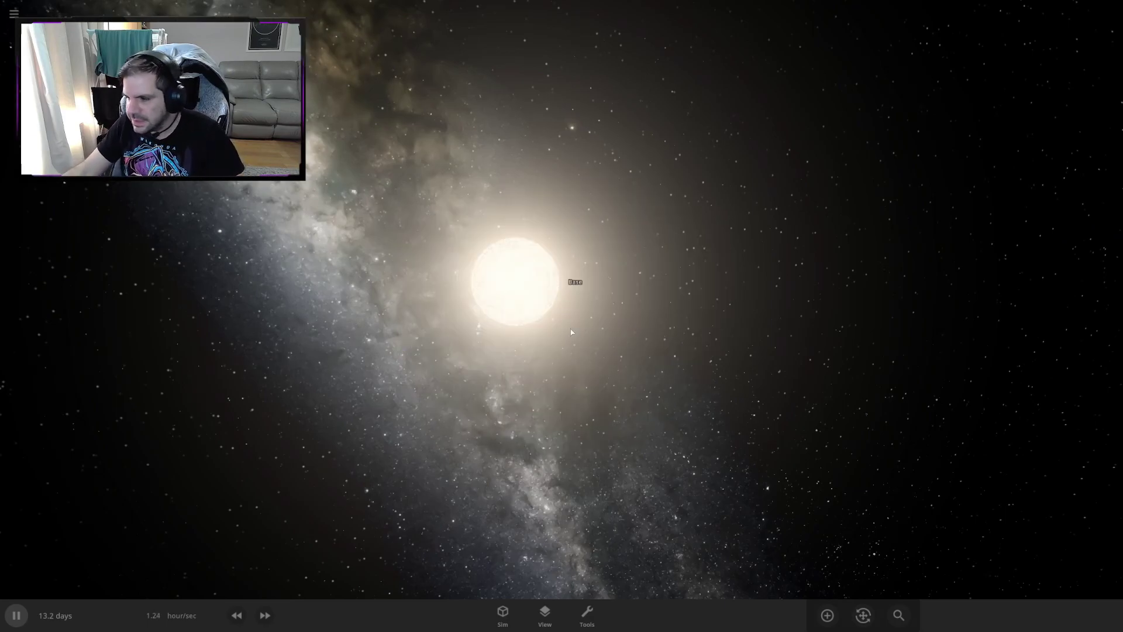
- Add a random gas giant, Olapo, in orbit around Base
left_click(827, 615)
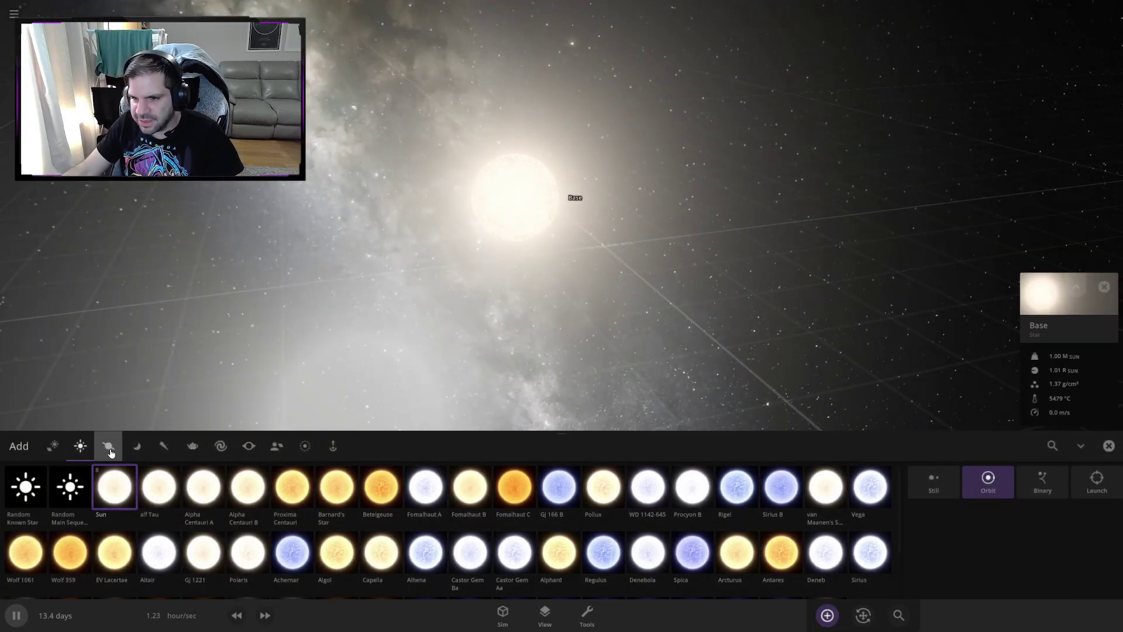
left_click(53, 446)
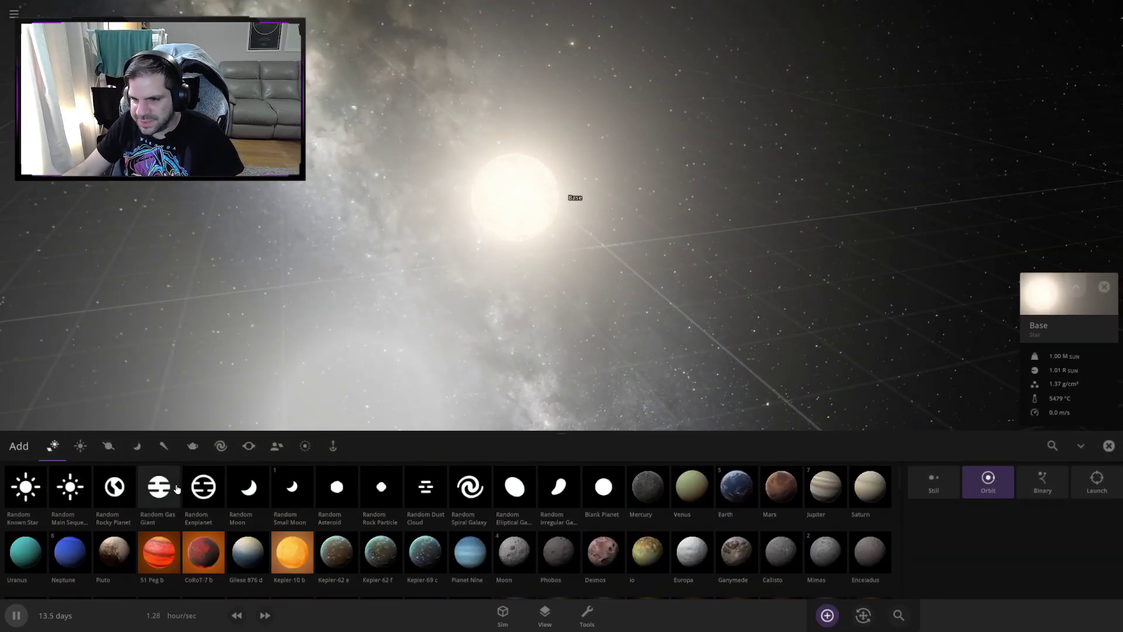
left_click(166, 493)
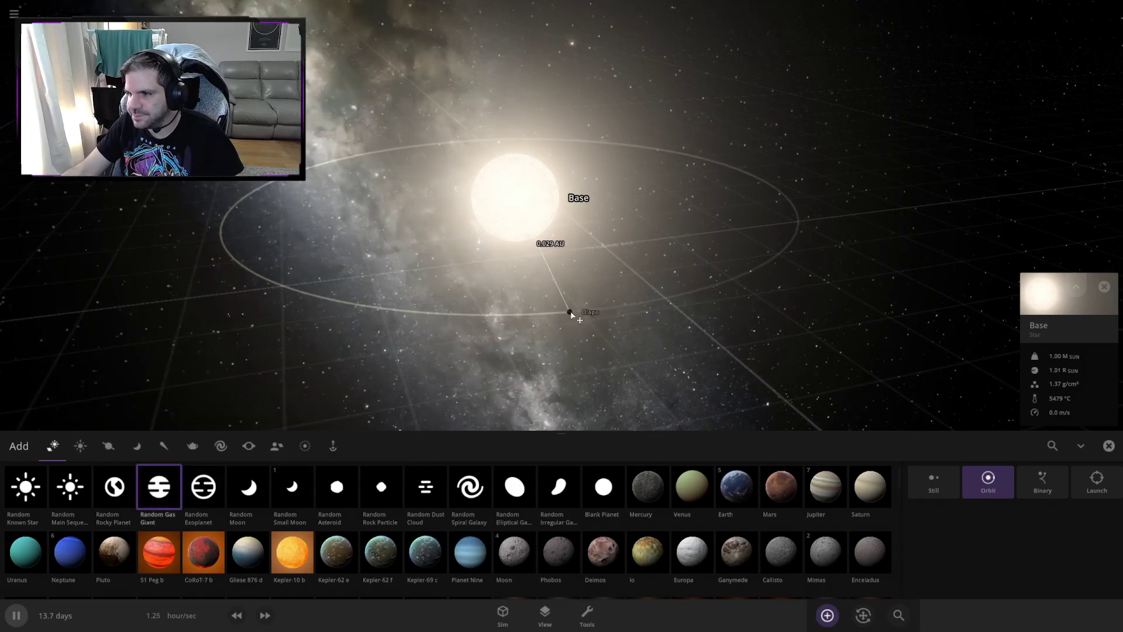
left_click(575, 315)
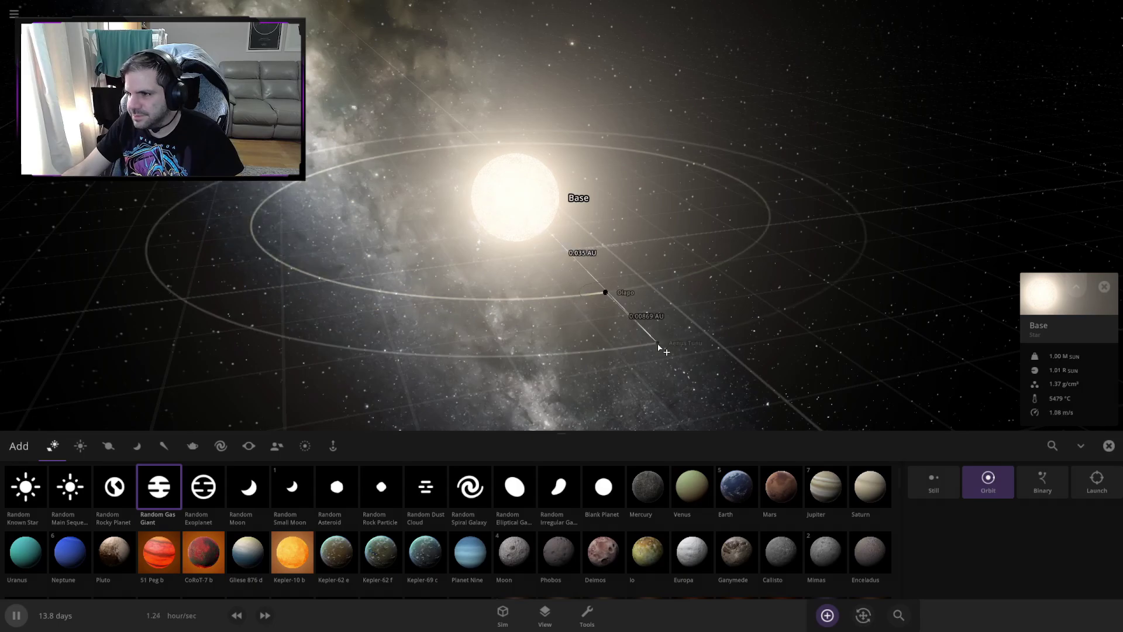
key("Escape")
- Pause the simulation, tilt the view edge-on and select Olapo
key("space")
mouse_move(574, 395)
left_mouse_down()
mouse_move(665, 453)
mouse_move(624, 461)
left_mouse_up()
left_click(540, 325)
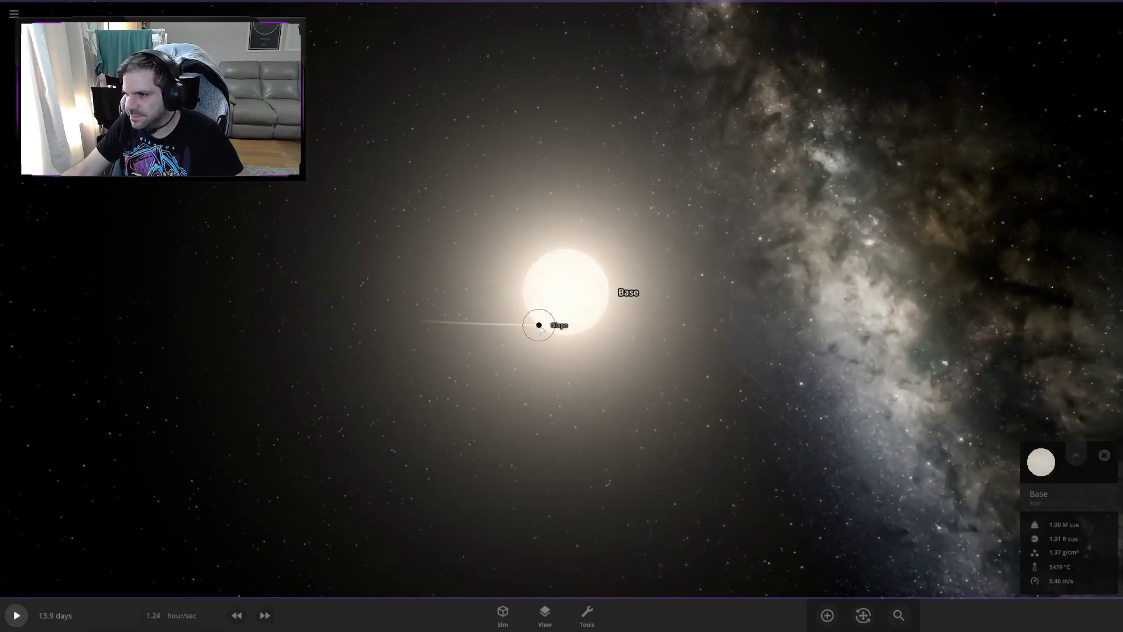
- Set the scene lighting to Flash Light
left_click(544, 614)
left_click(547, 564)
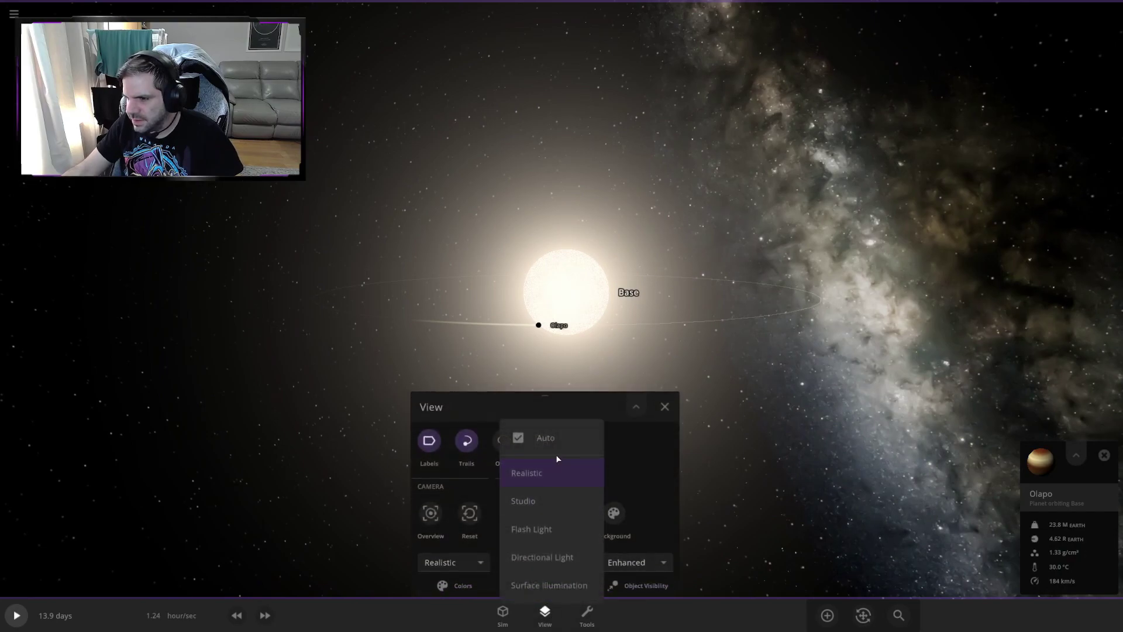
left_click(538, 529)
left_click(664, 406)
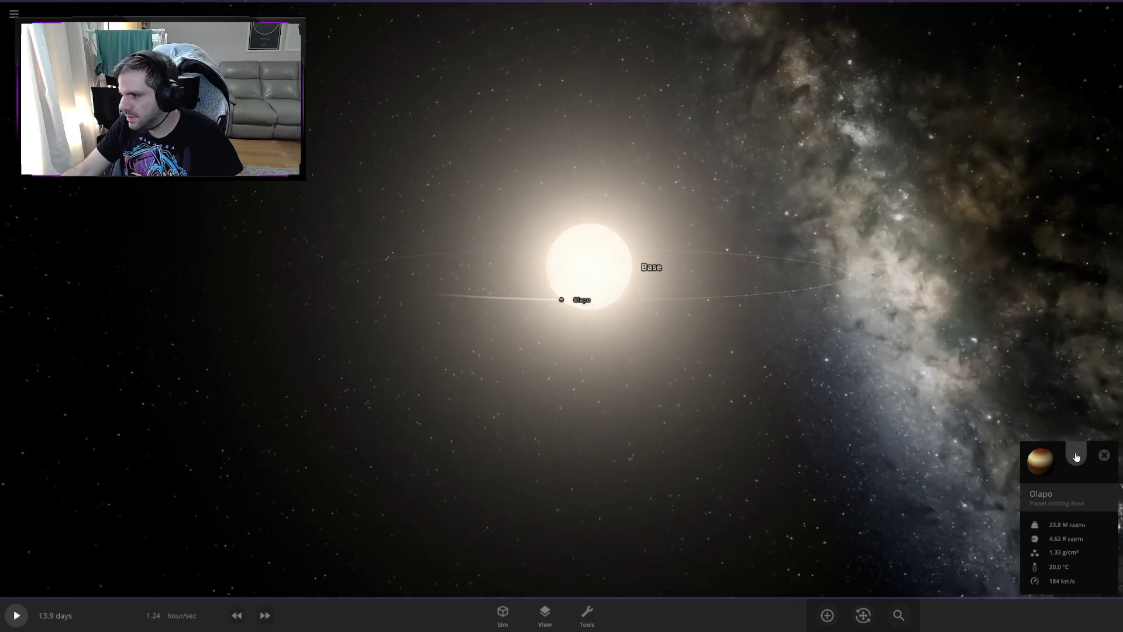
- Rename Olapo to 'Tomato Sauce' in its properties
left_click(1076, 456)
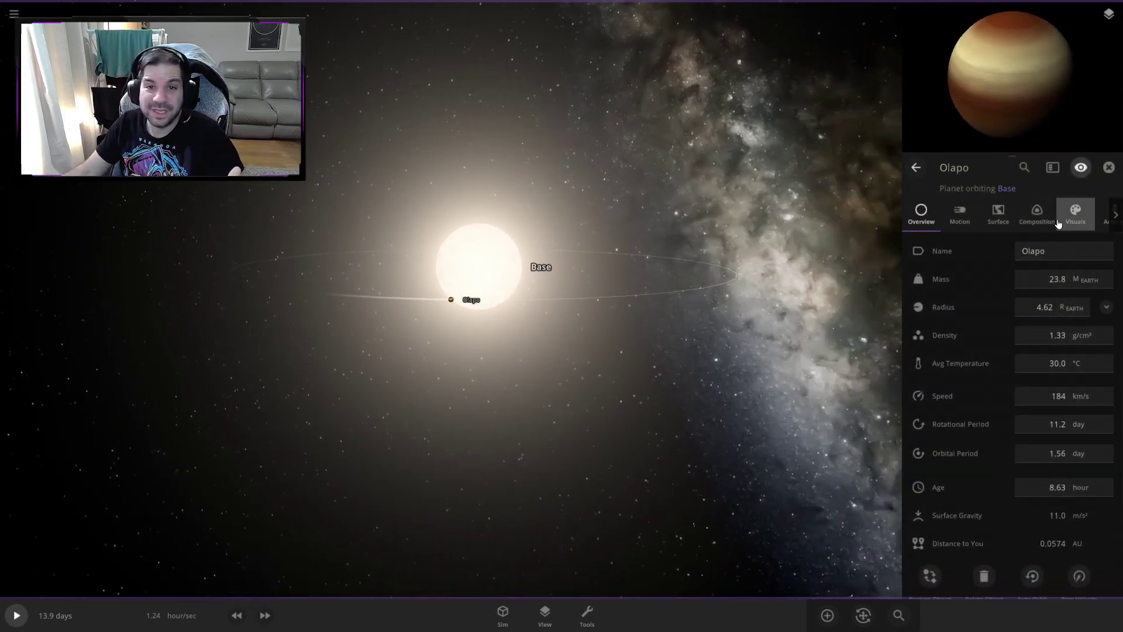
left_click(1058, 249)
type("Tomato S")
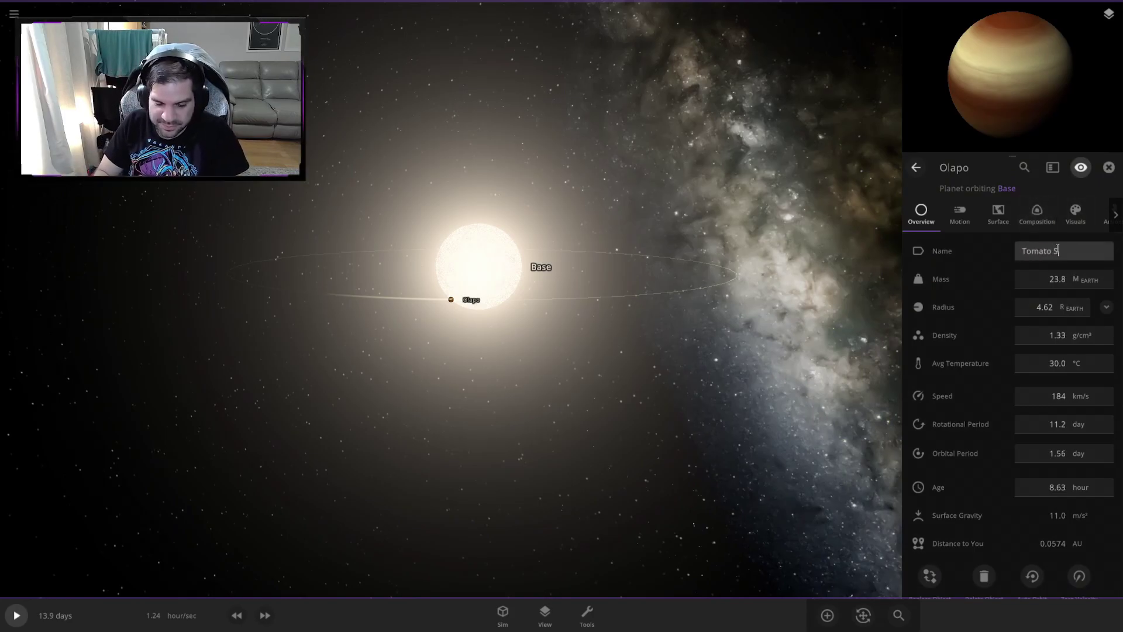
type("auce")
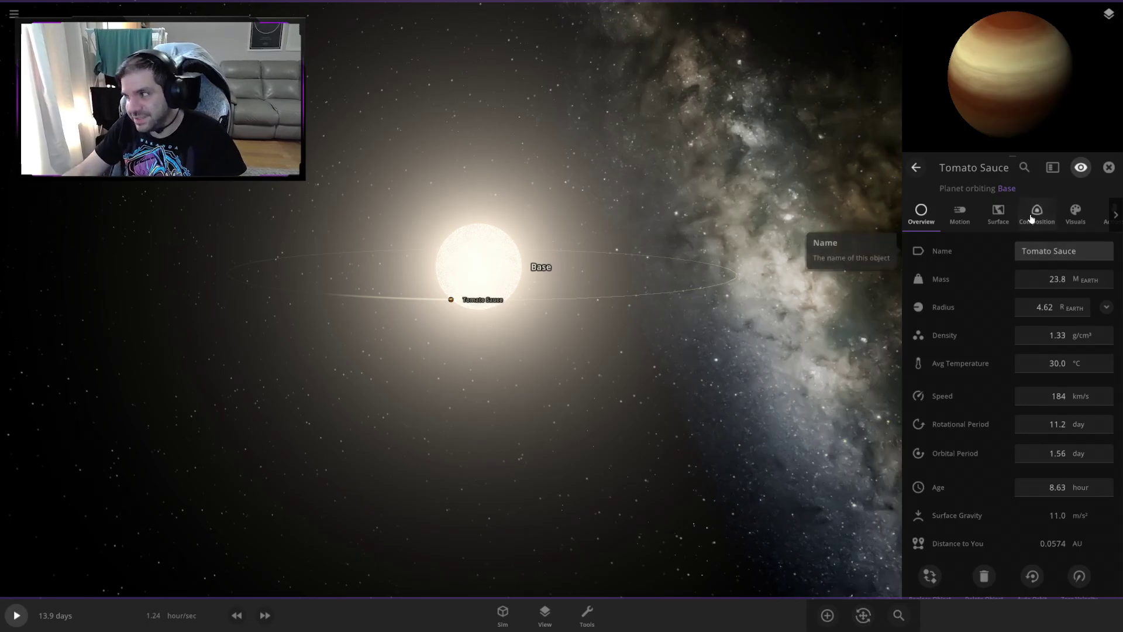
key("Return")
- Switch to custom bands, reduce them to one band and make it bright red
left_click(1081, 221)
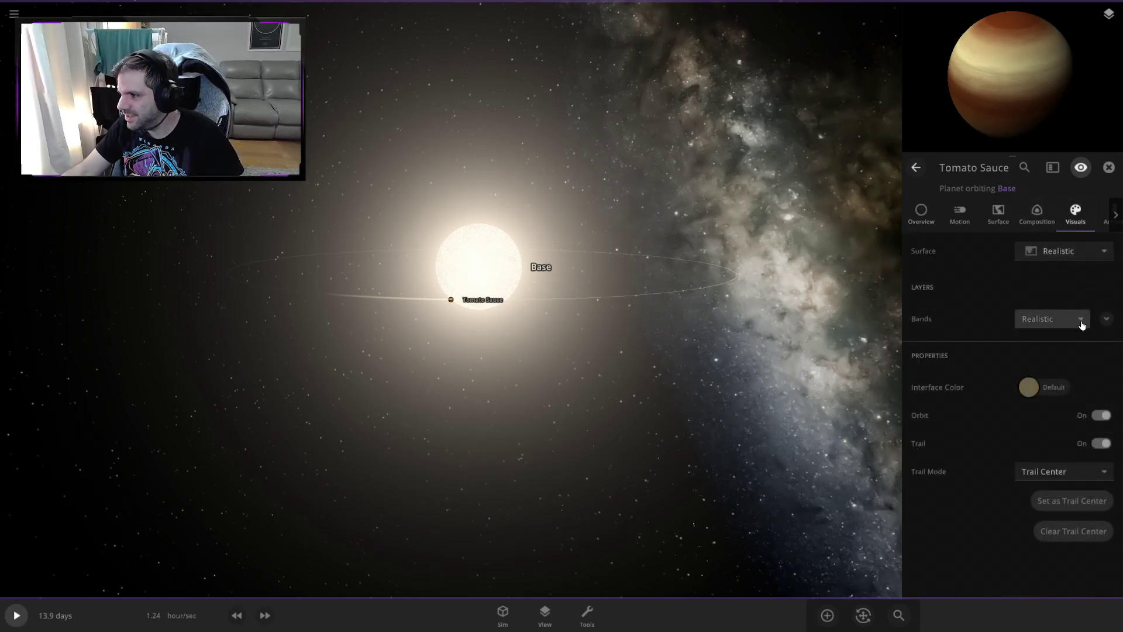
left_click(1106, 319)
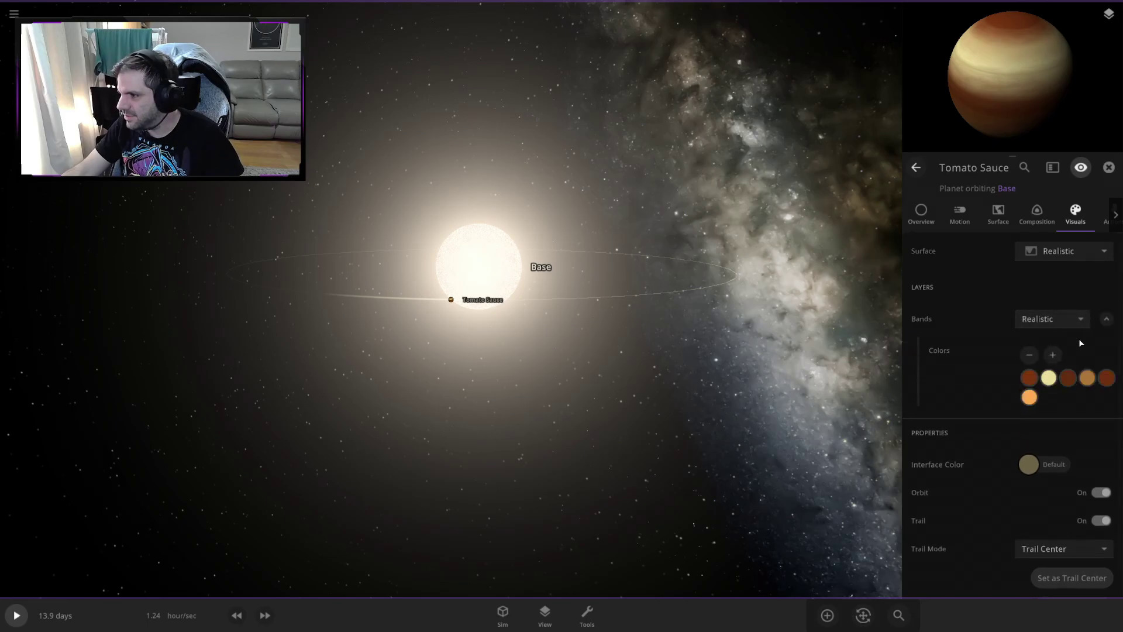
left_click(1029, 355)
left_click(1030, 355)
left_click(1030, 355)
left_click(1030, 355)
left_click(1030, 355)
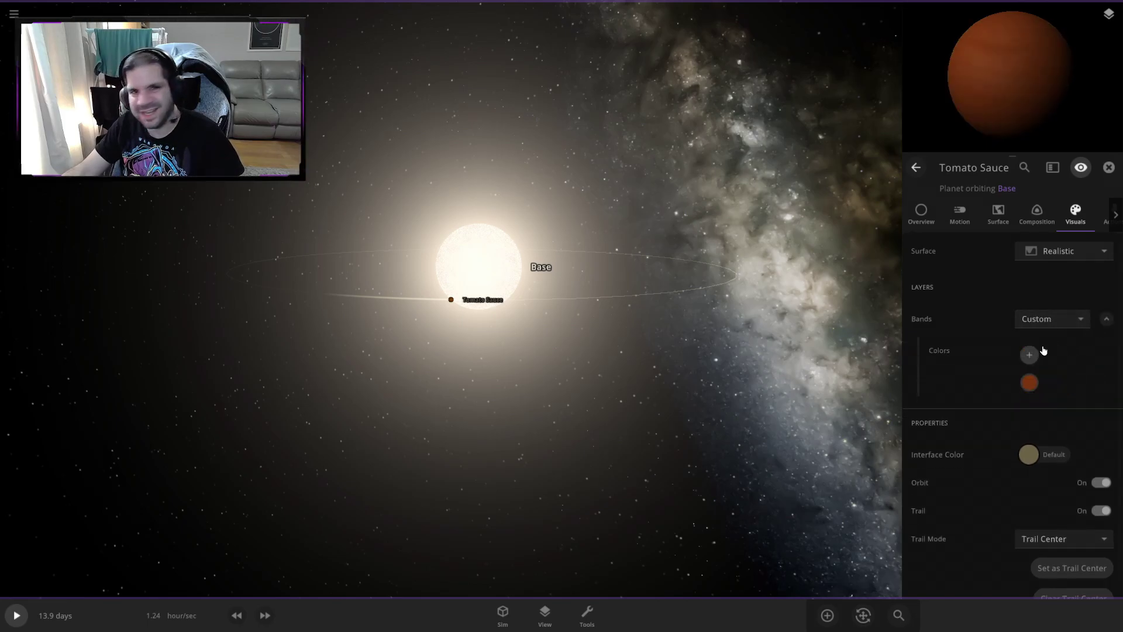
left_click(1035, 381)
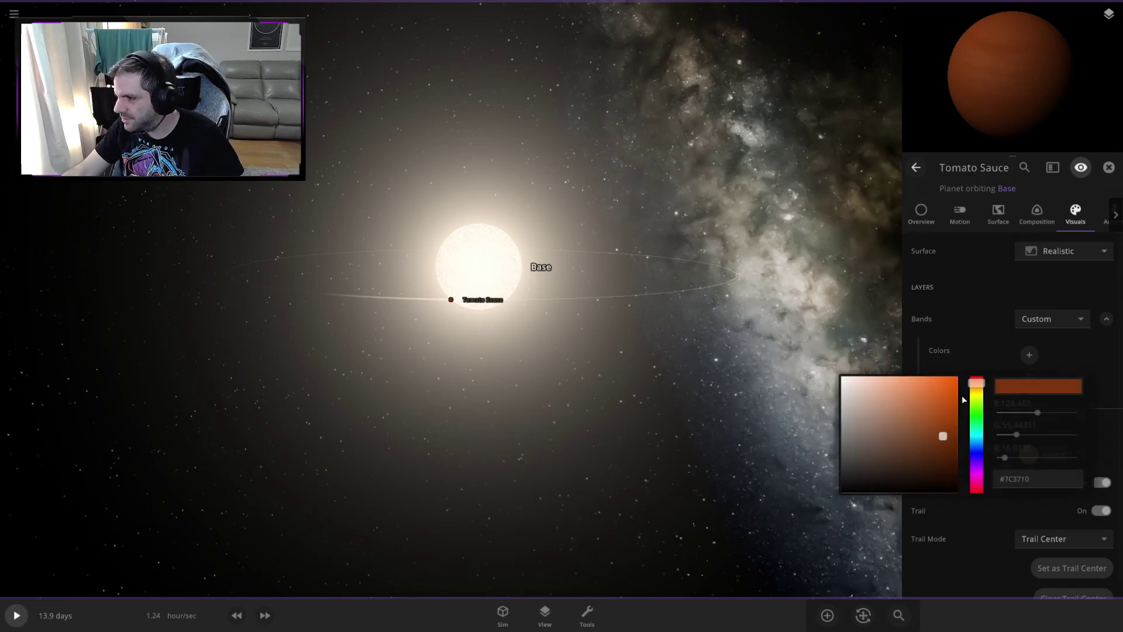
left_click(976, 378)
left_click(956, 378)
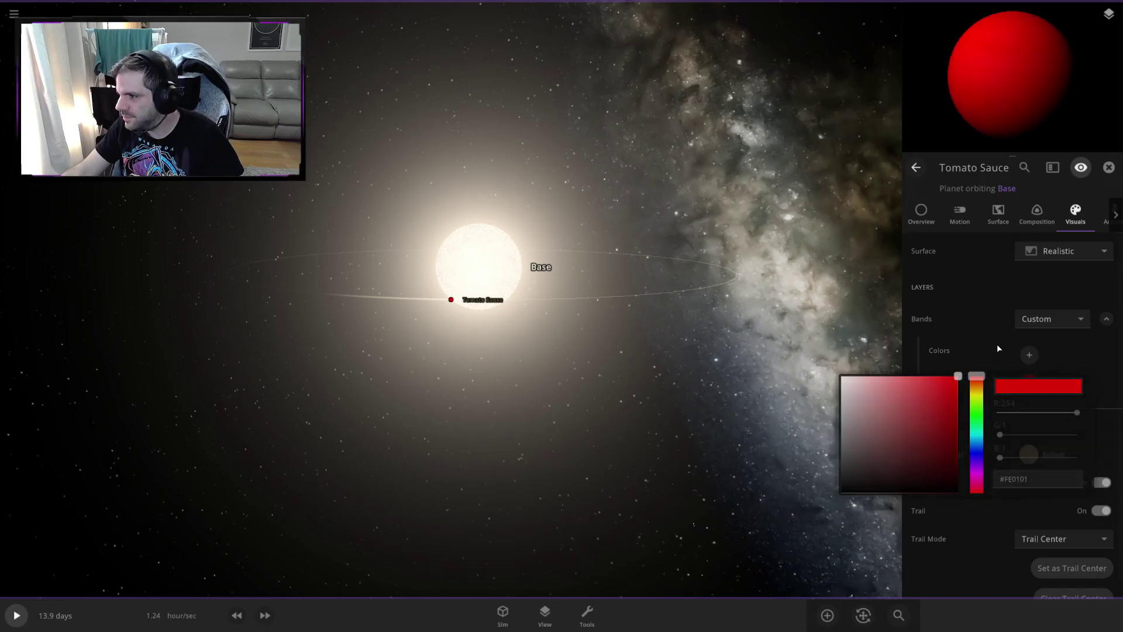
- Add three more bands and make the second one bright green
left_click(1029, 355)
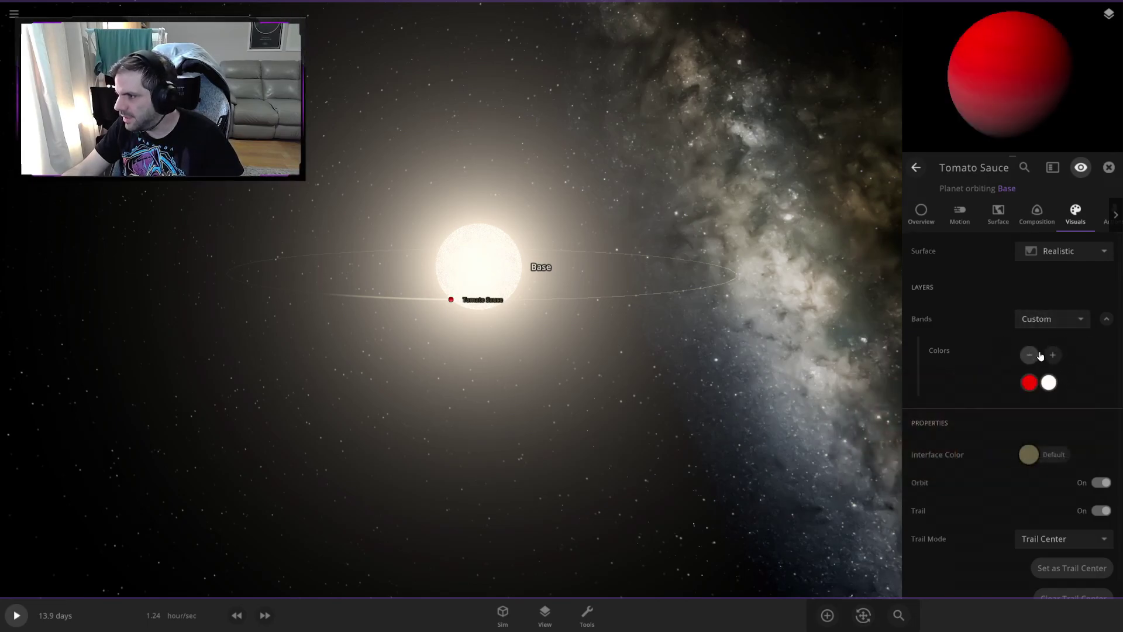
left_click(1052, 355)
left_click(1052, 355)
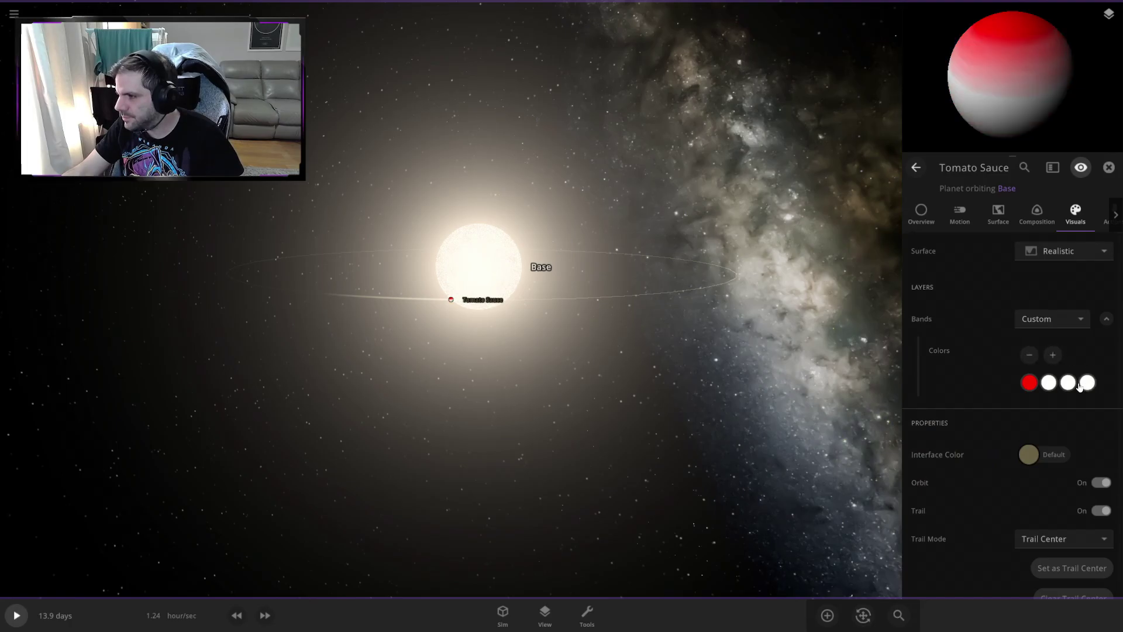
left_click(1049, 382)
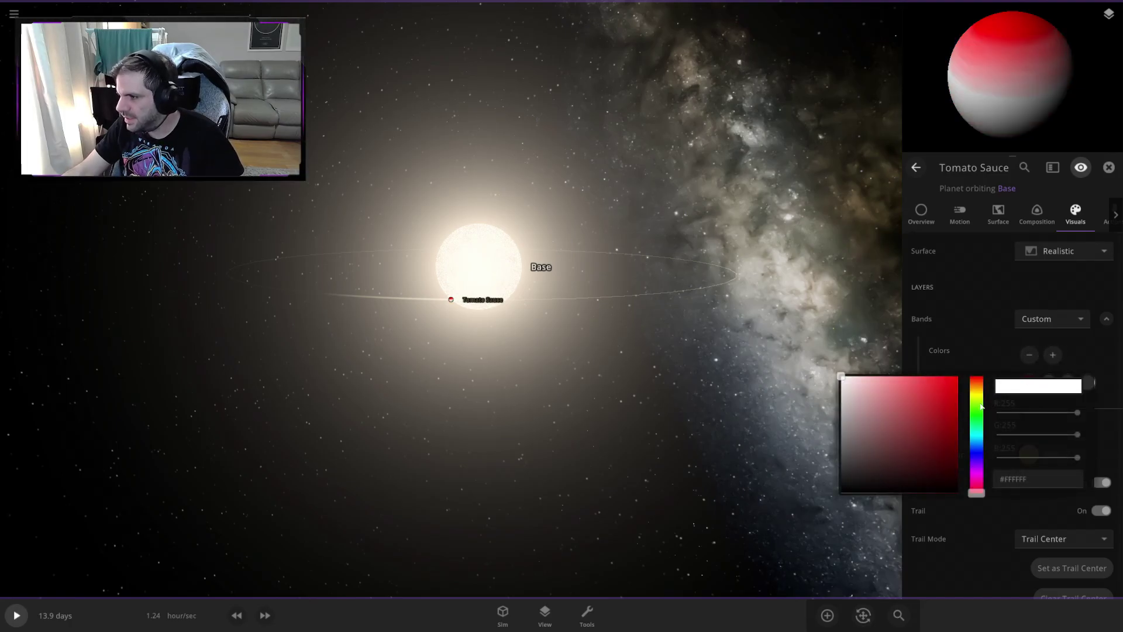
left_click(976, 403)
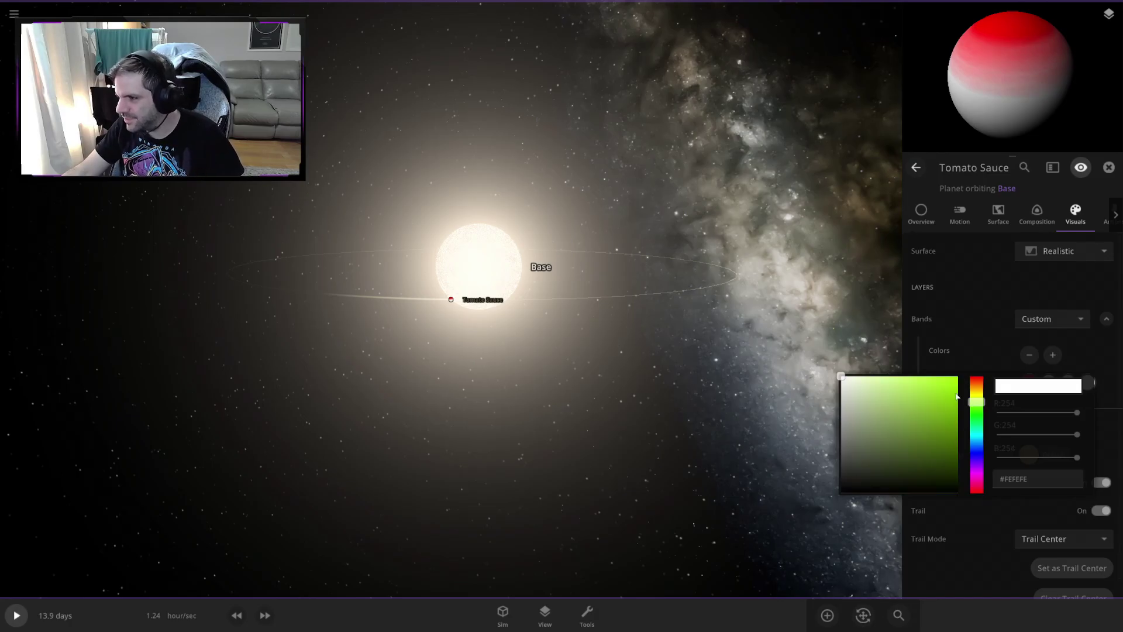
left_click(977, 409)
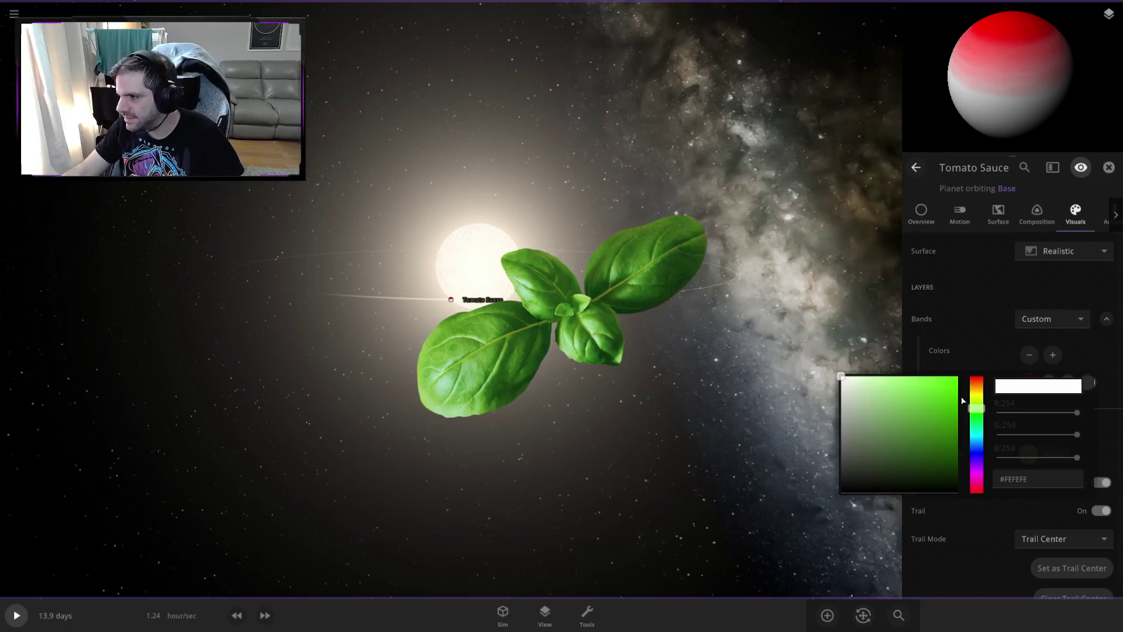
left_click(946, 379)
left_click(1018, 369)
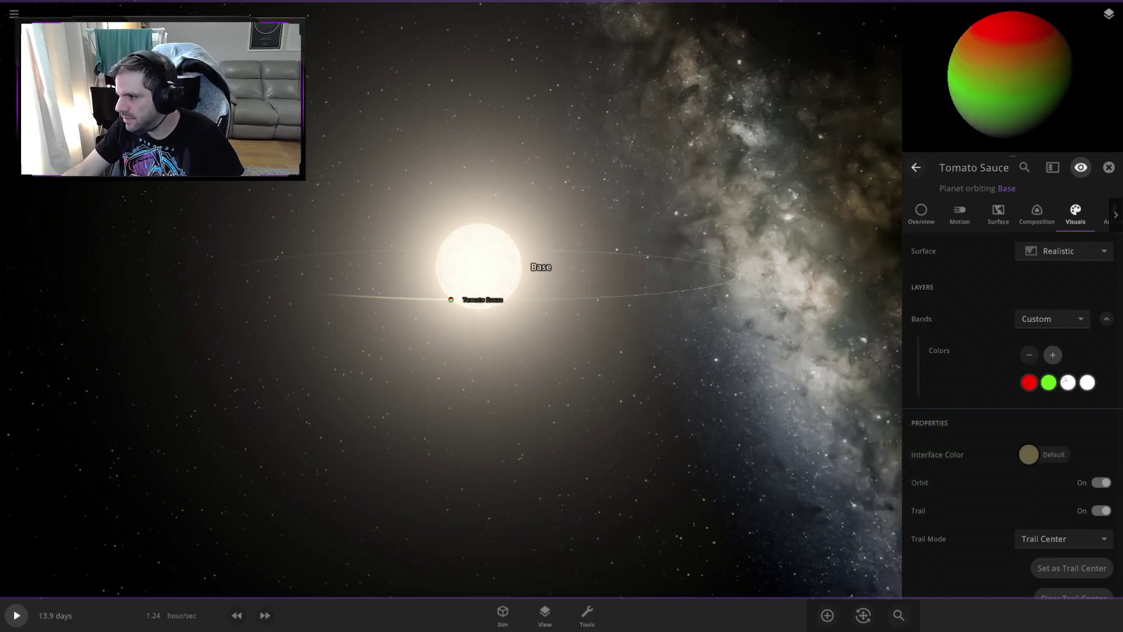
- Make the third and fourth bands bright red
left_click(1068, 383)
left_click(953, 376)
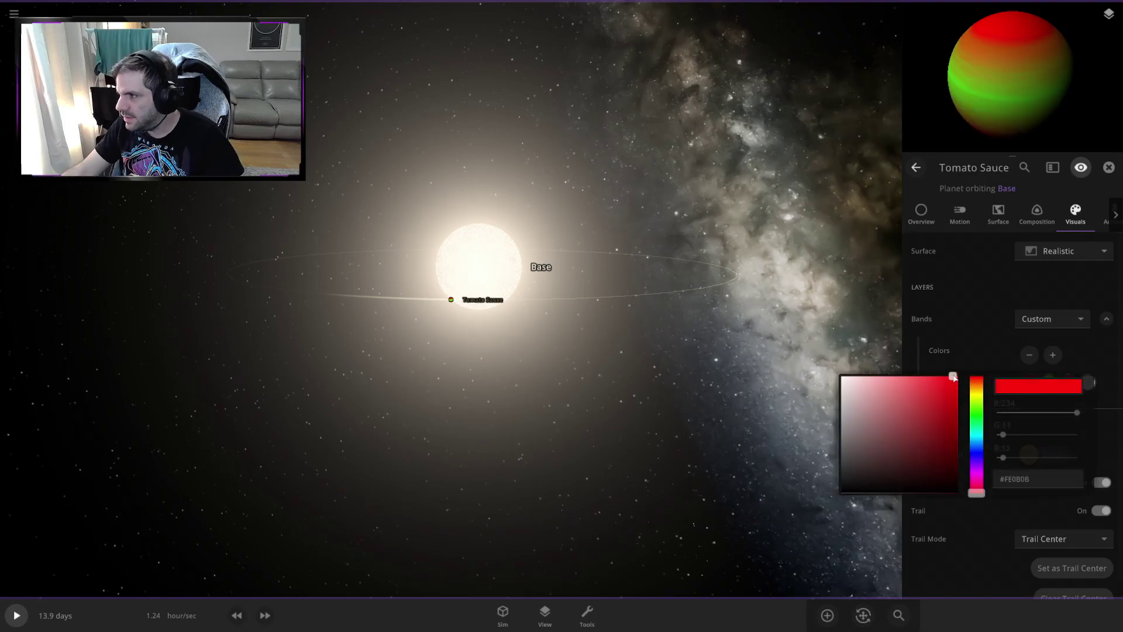
left_click(1095, 377)
left_click(1088, 383)
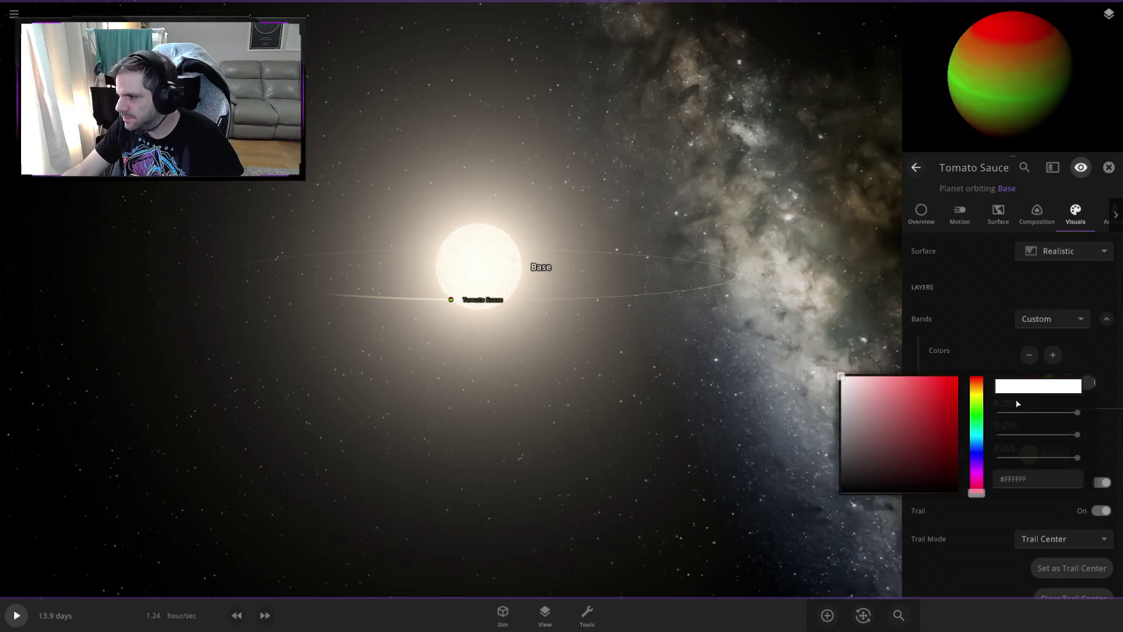
left_click(958, 375)
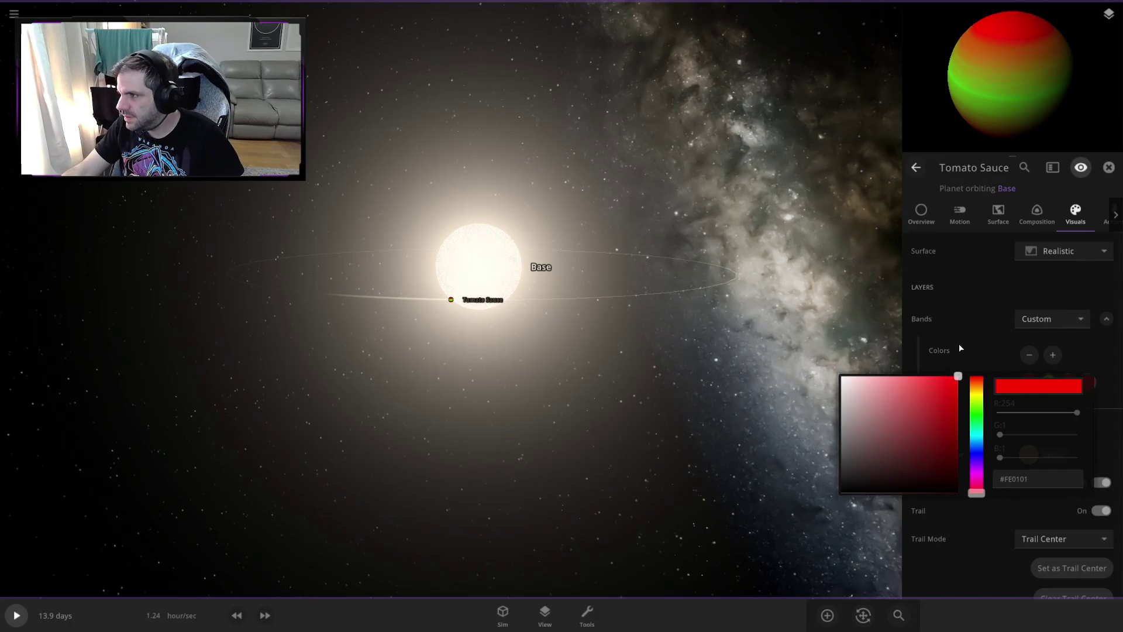
left_click(954, 345)
- Recolour the second band orange-red and the third band green, then check the preview
left_click(1050, 383)
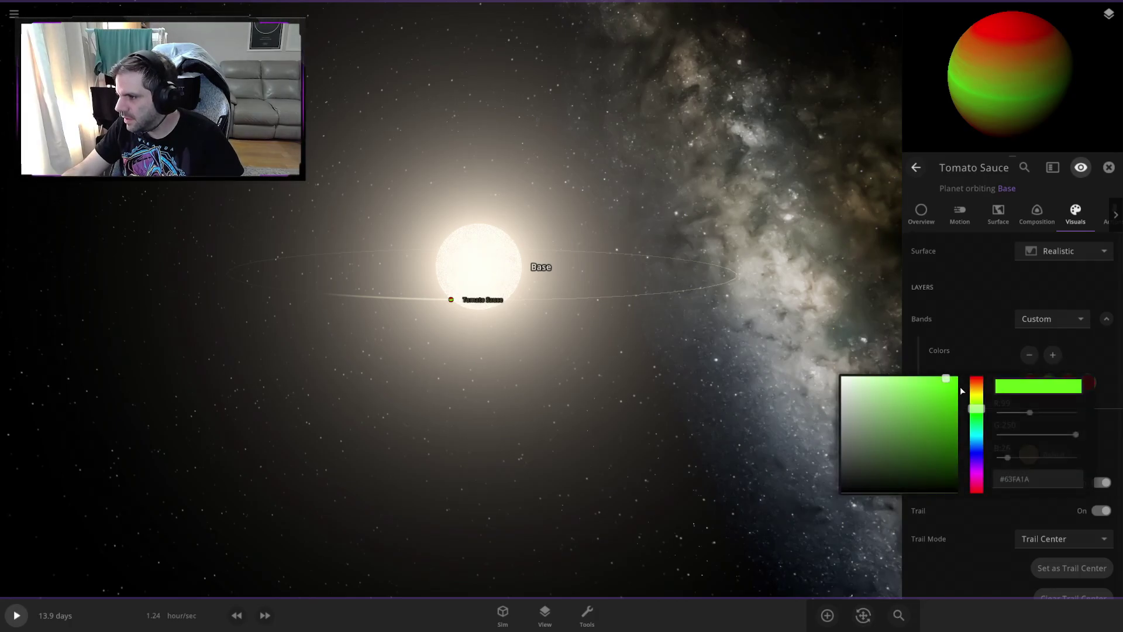
left_click(976, 381)
left_click(931, 386)
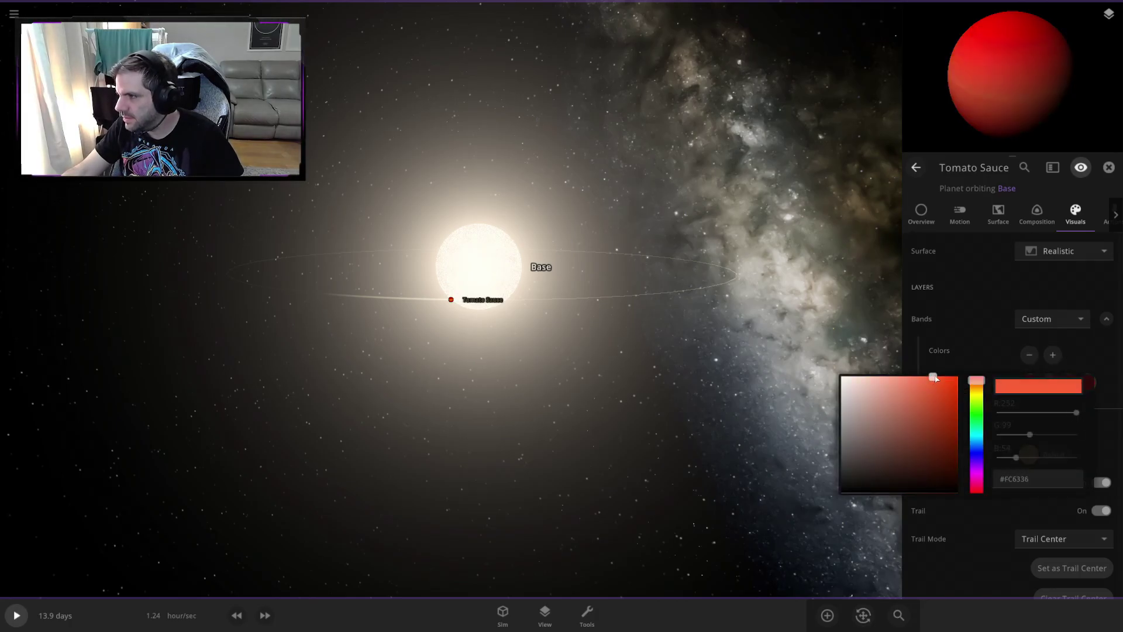
left_click(949, 372)
left_click(1065, 383)
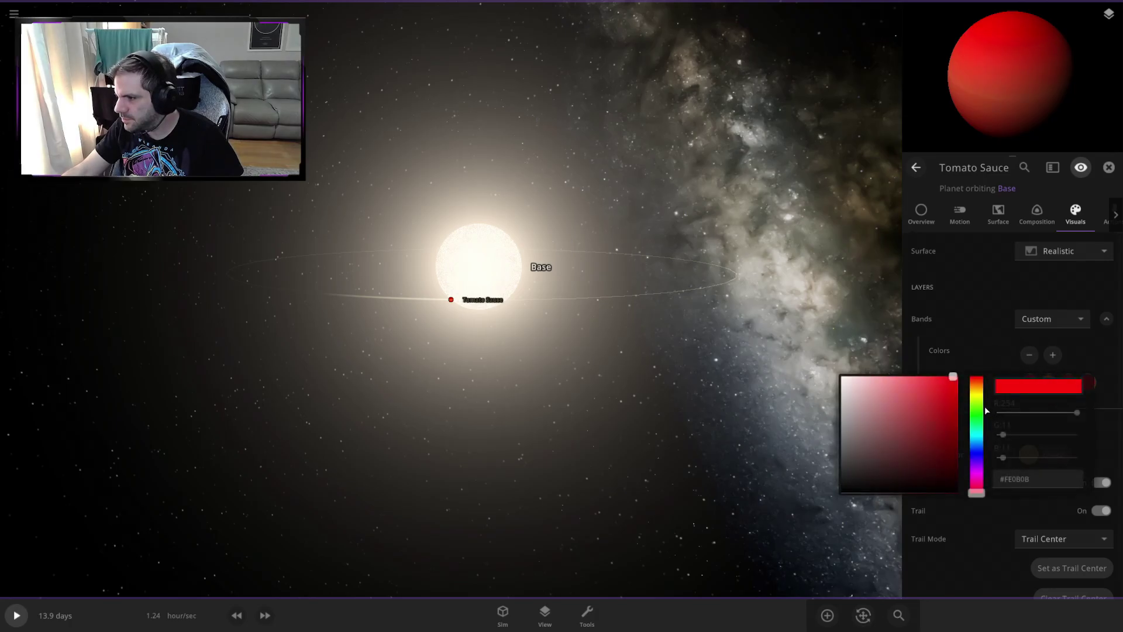
left_click(979, 413)
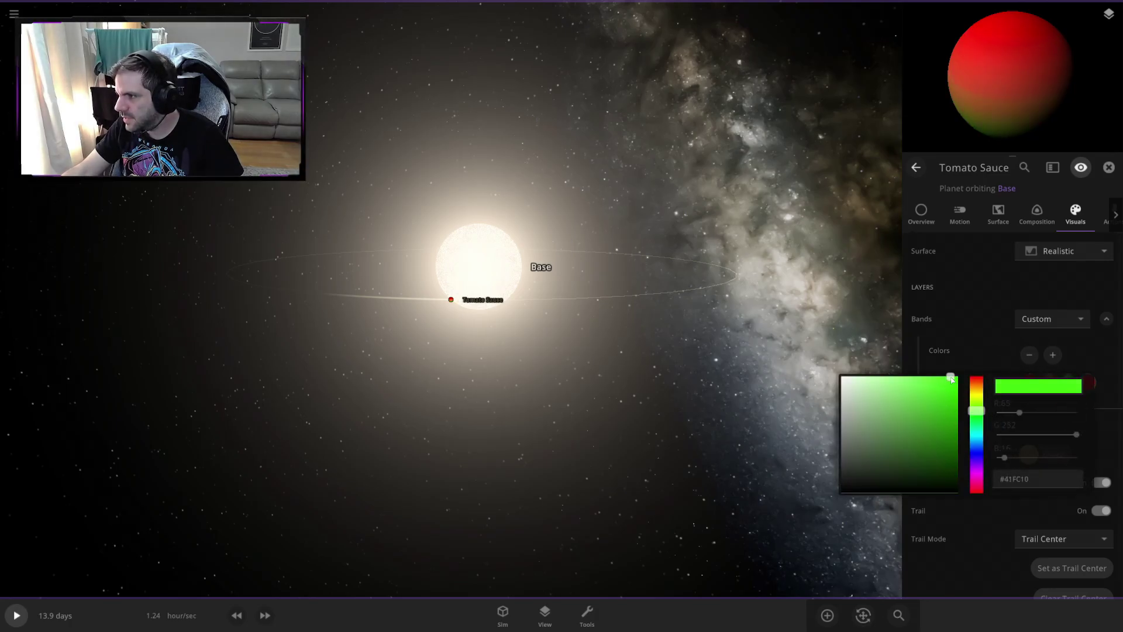
left_click(985, 345)
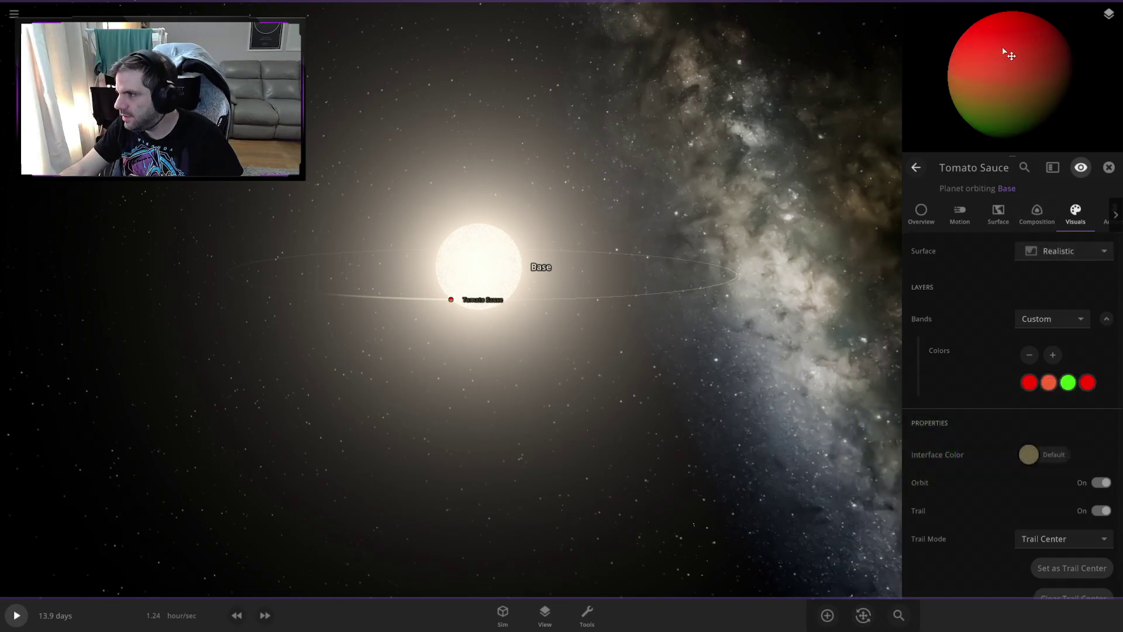
mouse_move(1005, 51)
left_mouse_down()
mouse_move(1018, 95)
mouse_move(917, 96)
mouse_move(1065, 75)
mouse_move(955, 115)
mouse_move(1012, 45)
left_mouse_up()
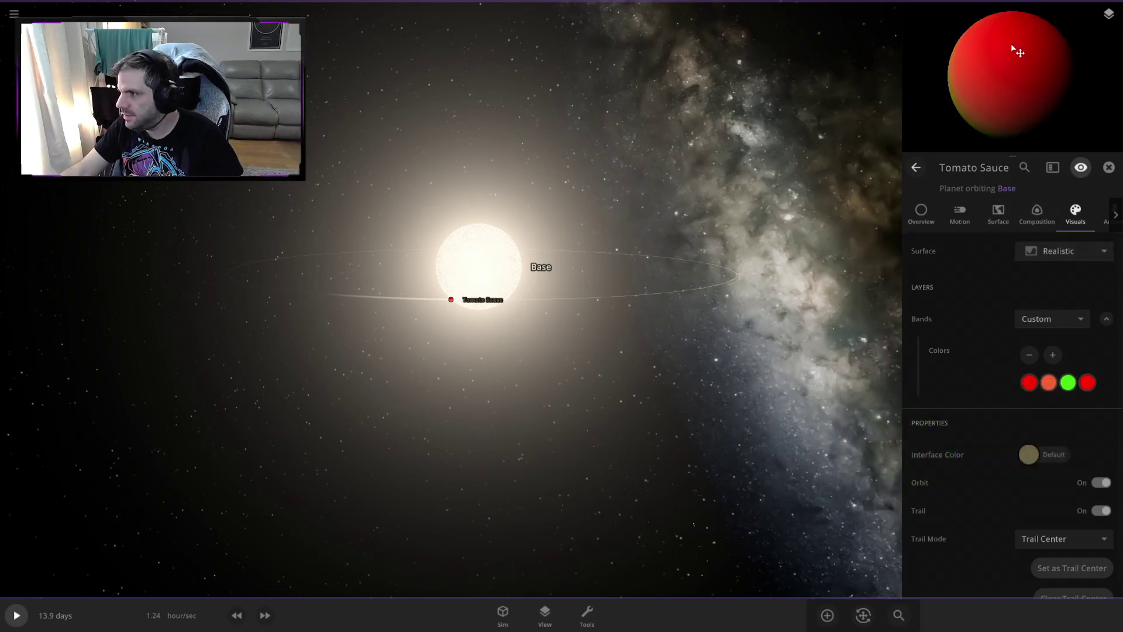
scroll(999, 492, "down", 1)
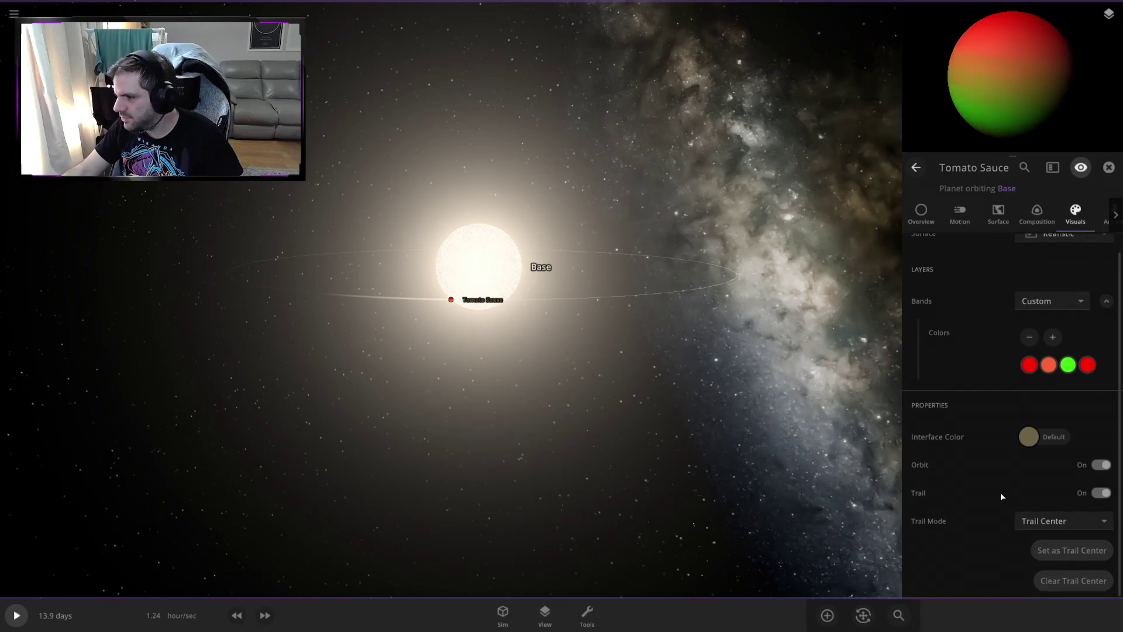
scroll(991, 260, "up", 1)
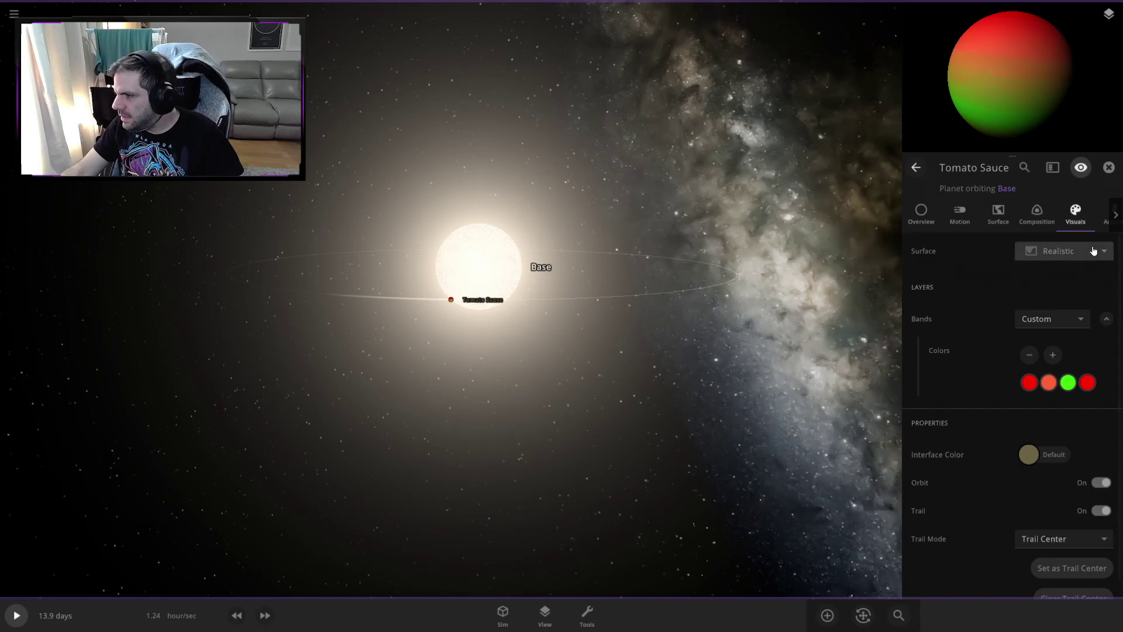
- Set Tomato Sauce's interface colour to bright red and close its properties
left_click(1107, 319)
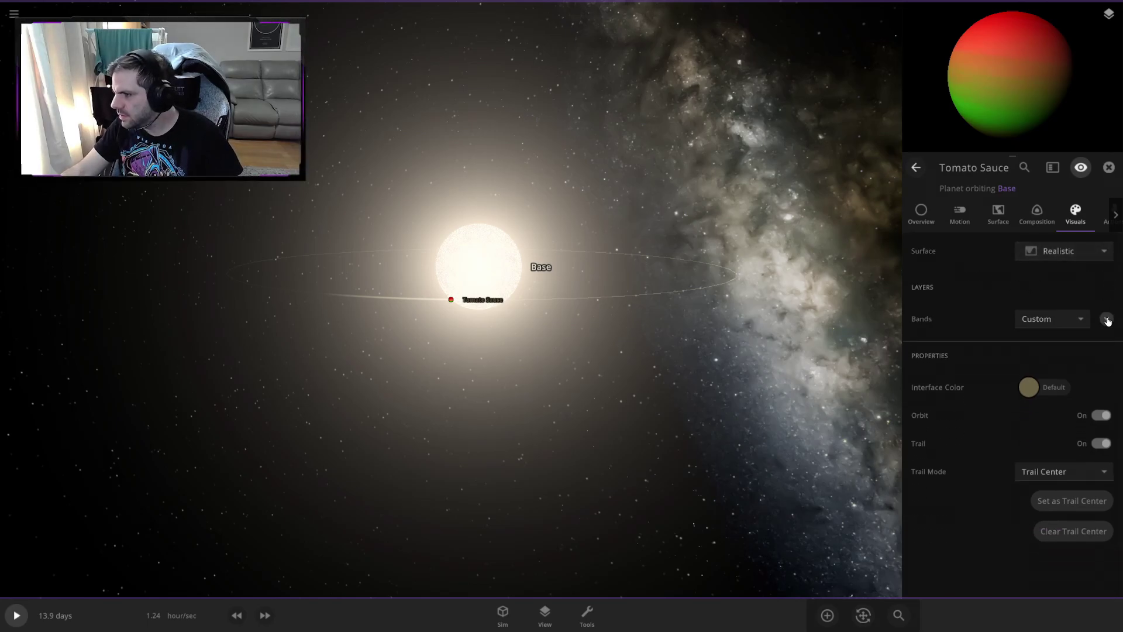
left_click(1029, 389)
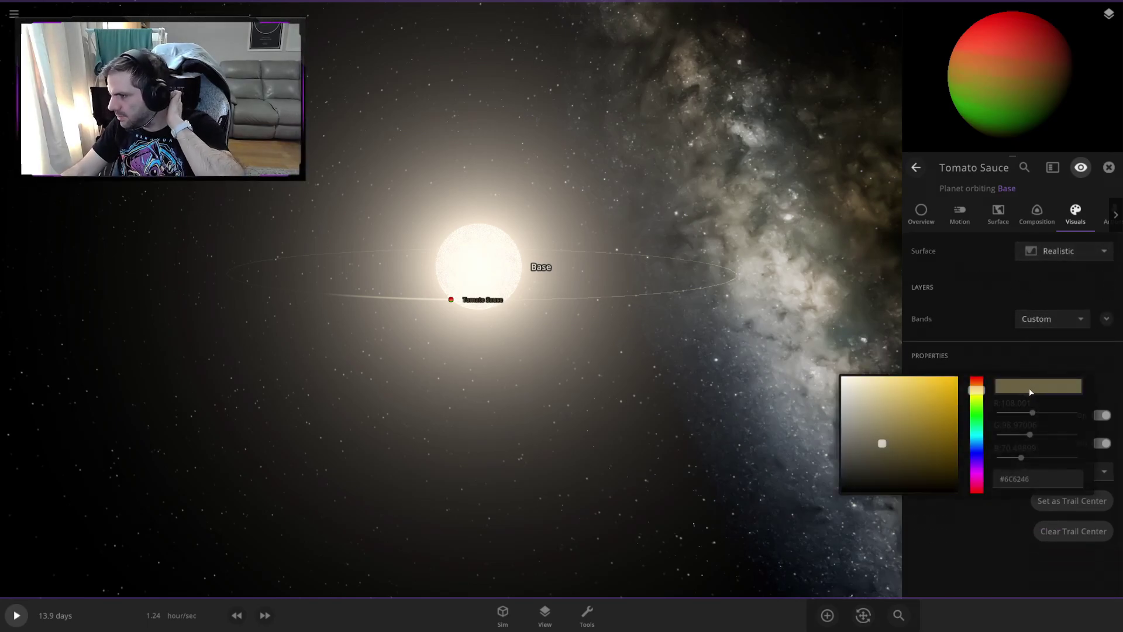
left_click(975, 380)
left_click(955, 378)
left_click(680, 358)
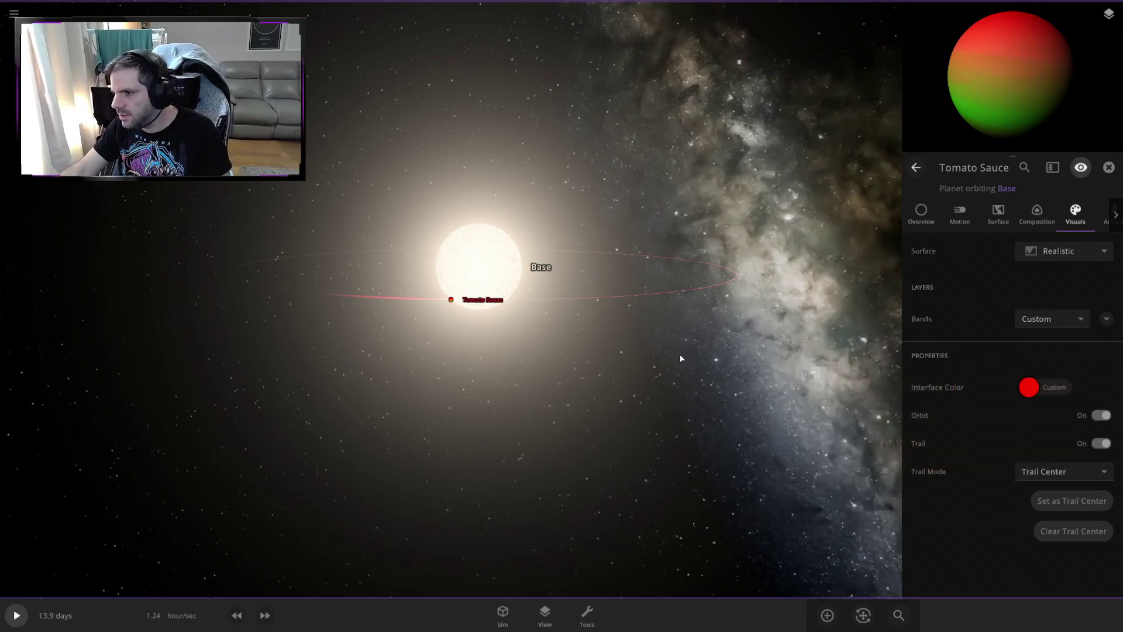
mouse_move(680, 358)
left_mouse_down()
mouse_move(580, 367)
mouse_move(654, 437)
left_mouse_up()
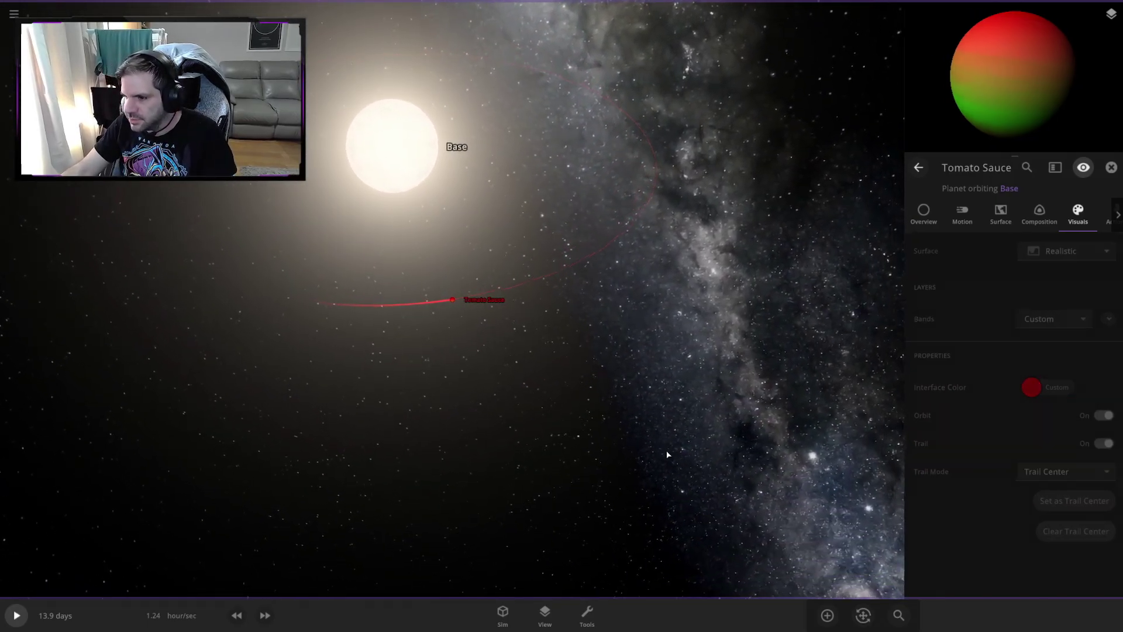
left_click(654, 436)
- Turn on orbit lines and rotate the view around the system
left_click(545, 614)
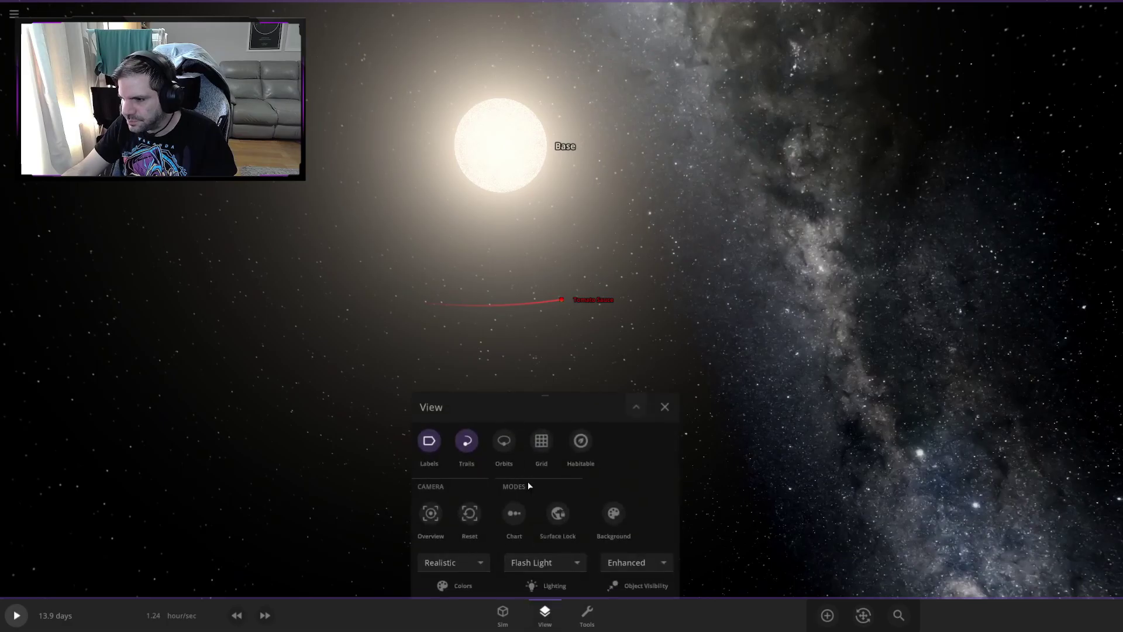
left_click(504, 446)
left_click(664, 407)
mouse_move(781, 278)
left_mouse_down()
mouse_move(706, 306)
mouse_move(653, 283)
mouse_move(774, 303)
mouse_move(840, 368)
left_mouse_up()
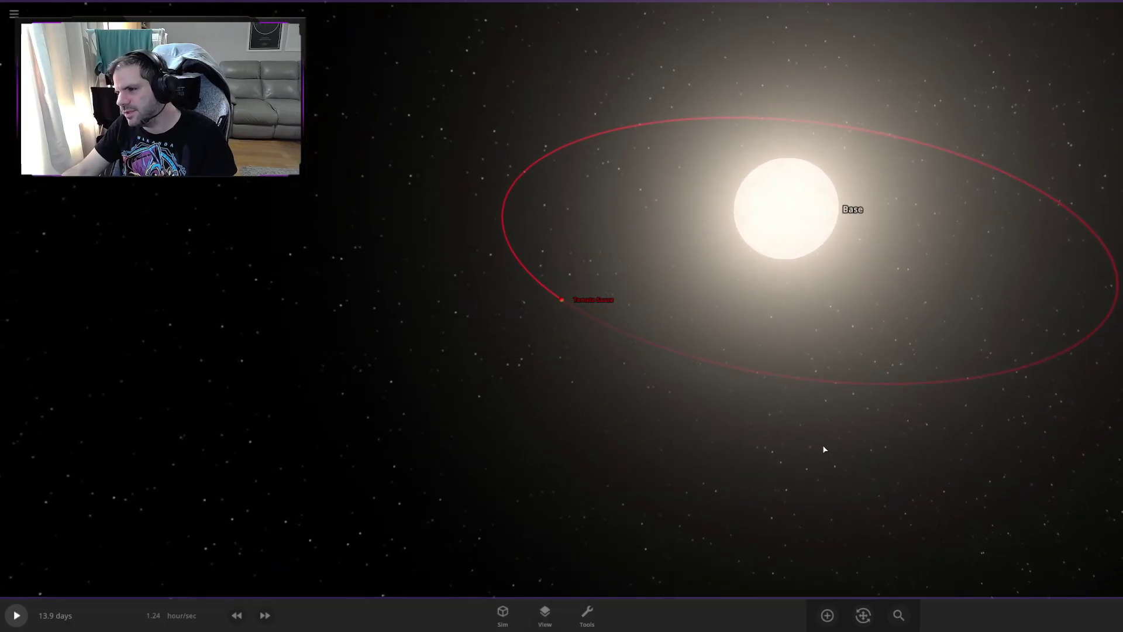
mouse_move(823, 446)
left_mouse_down()
mouse_move(831, 414)
mouse_move(836, 425)
left_mouse_up()
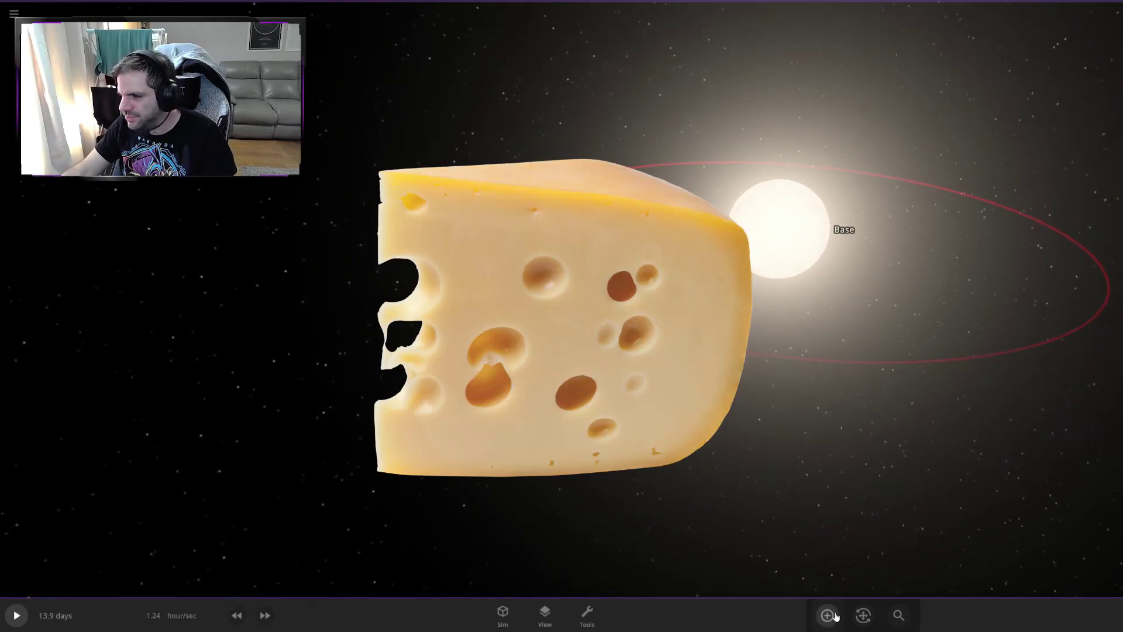
- Place random rocky planet Ndannonasc on an orbit outside Tomato Sauce and expand its properties
double_click(781, 260)
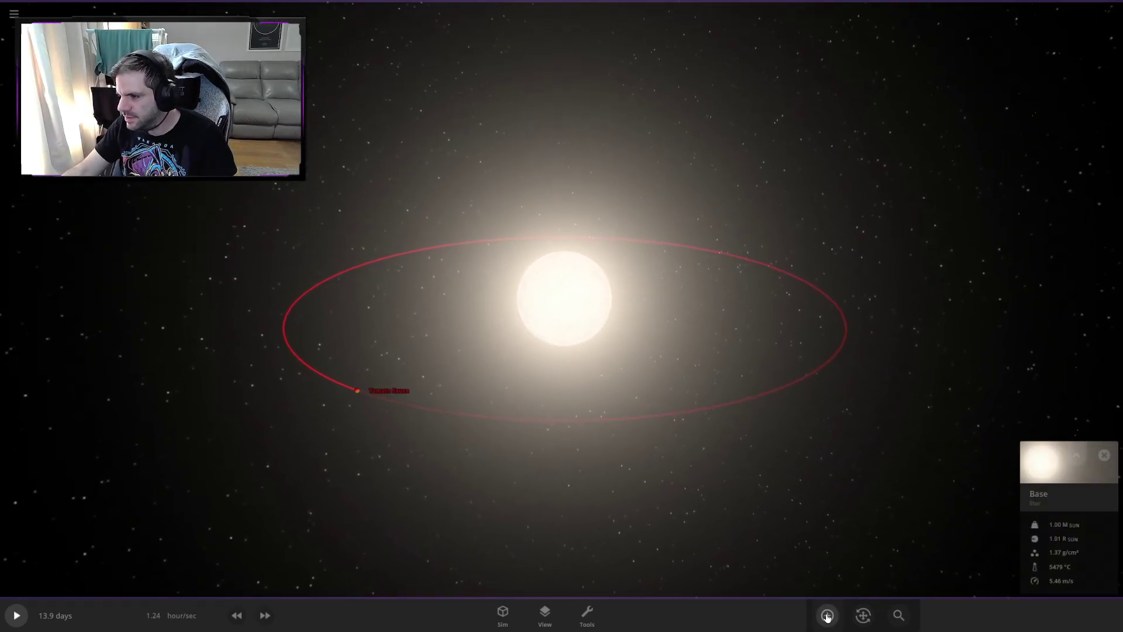
left_click(827, 614)
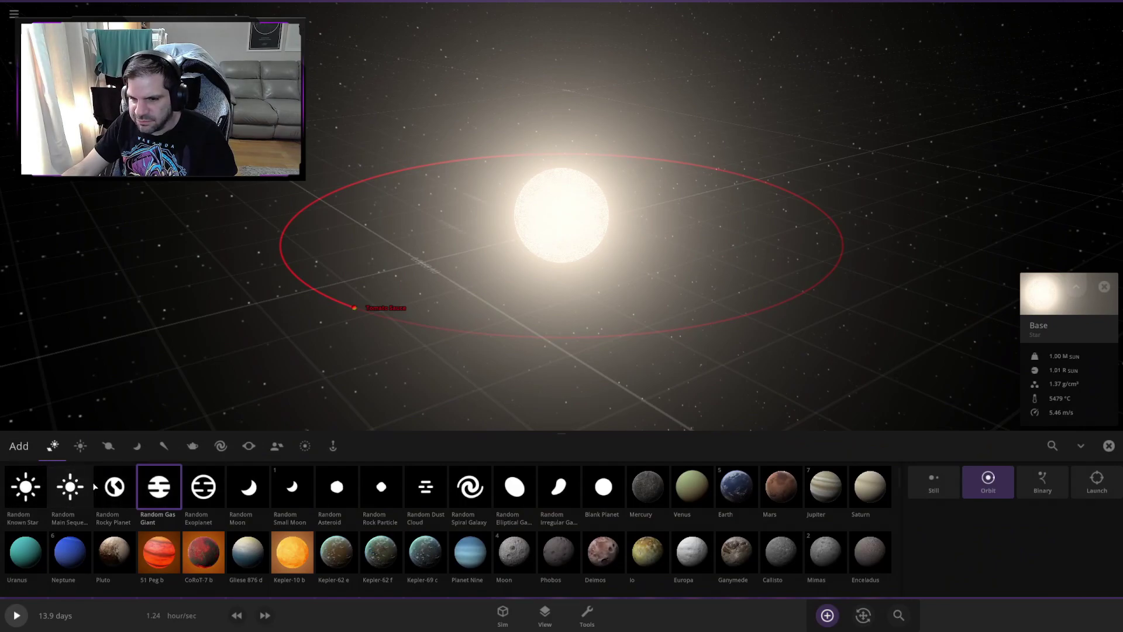
left_click(117, 488)
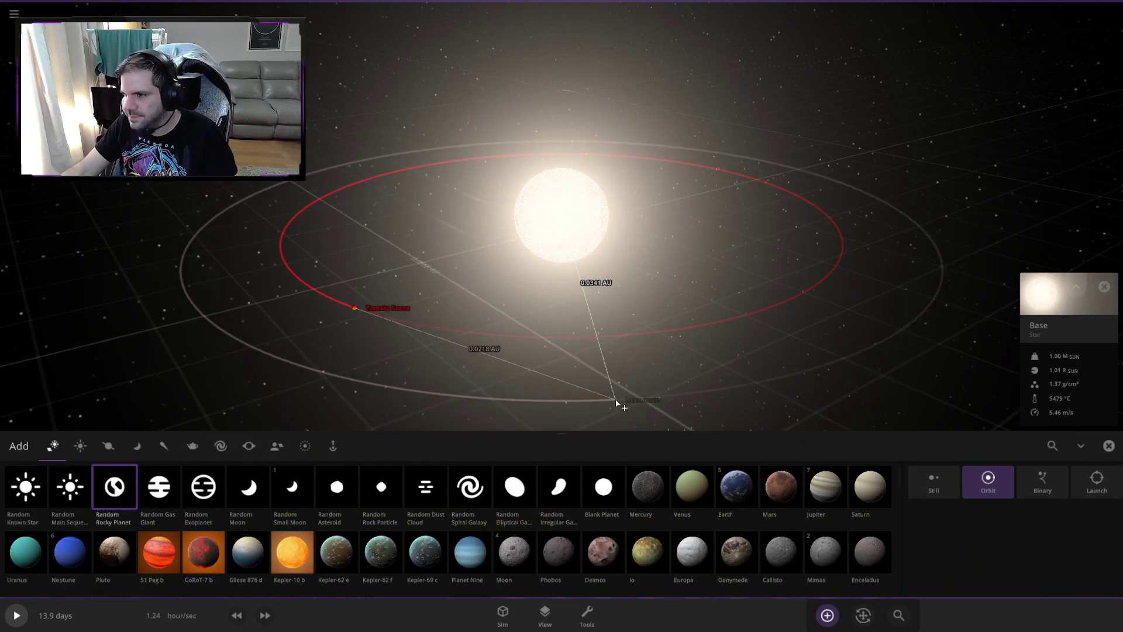
scroll(617, 386, "down", 2)
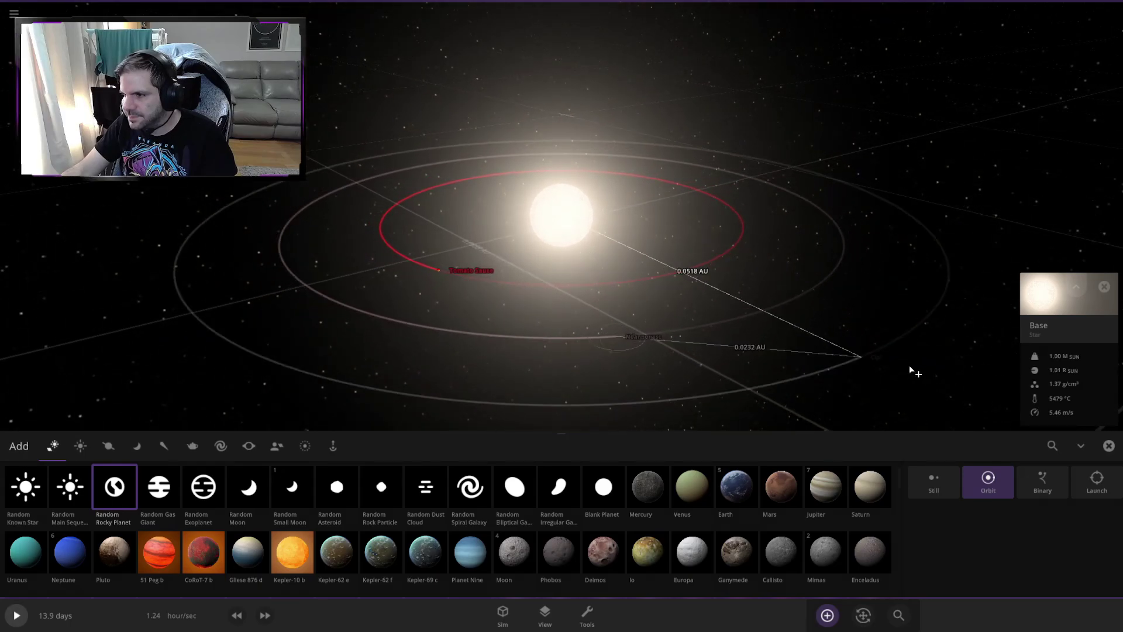
left_click(620, 345)
left_click(618, 423)
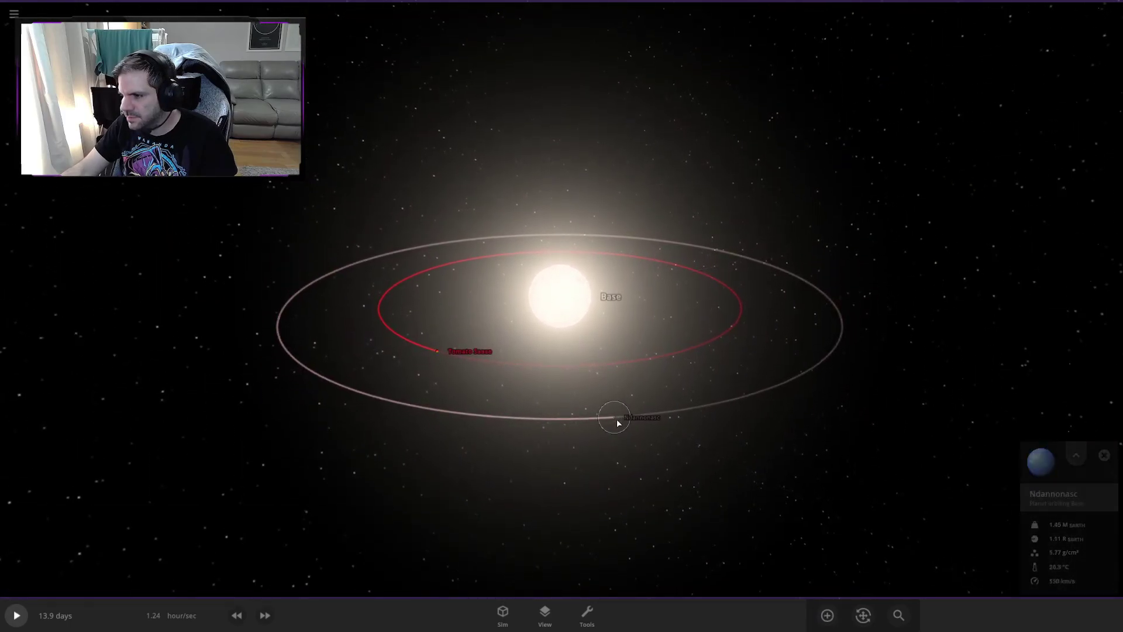
left_click(1075, 455)
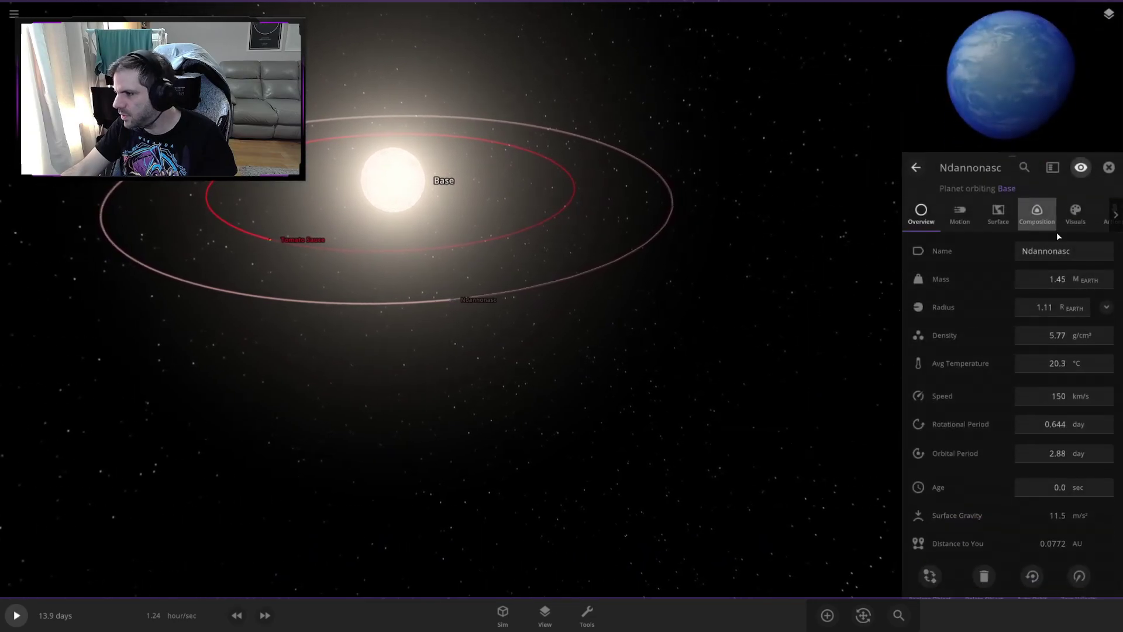
- Set the planet's mass to 10 Earth masses
left_click(1053, 281)
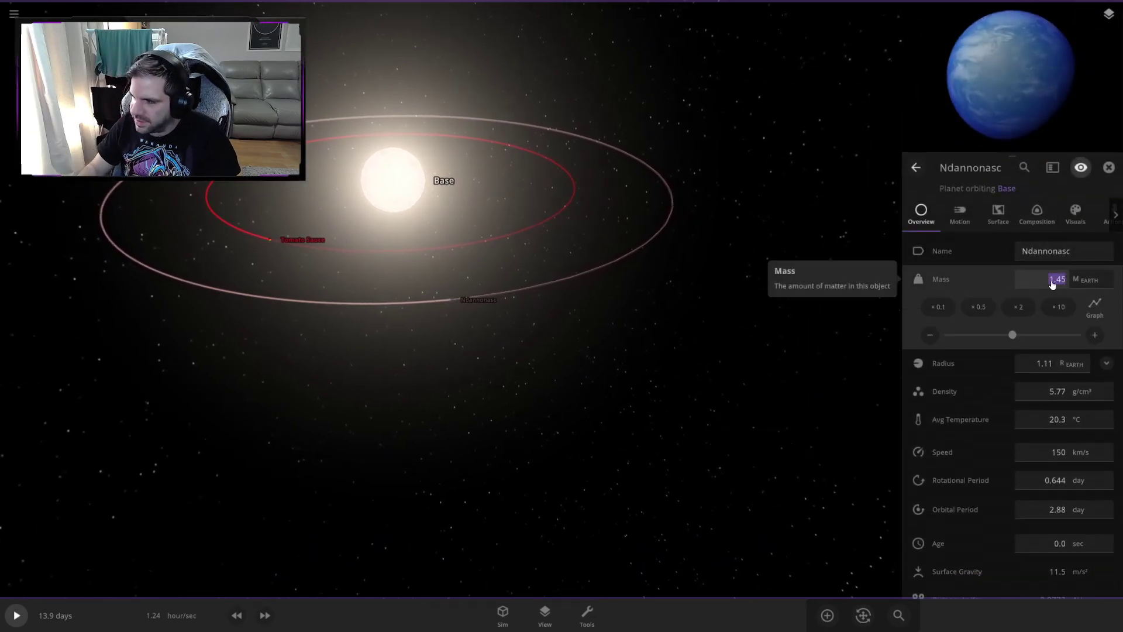
type("5")
key("BackSpace")
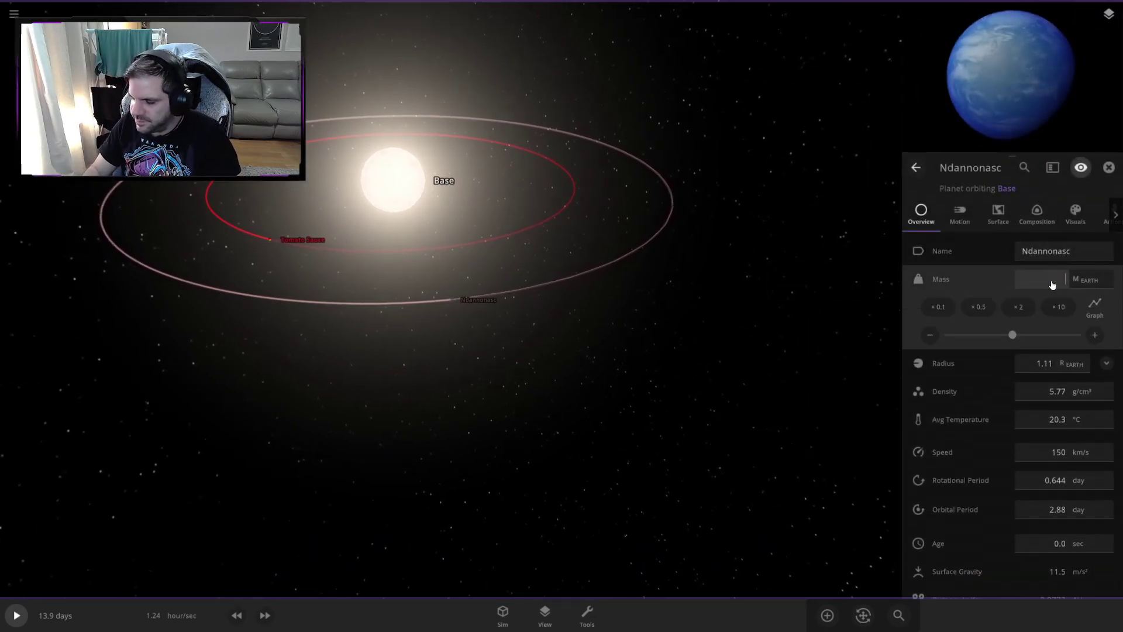
type("10")
key("Return")
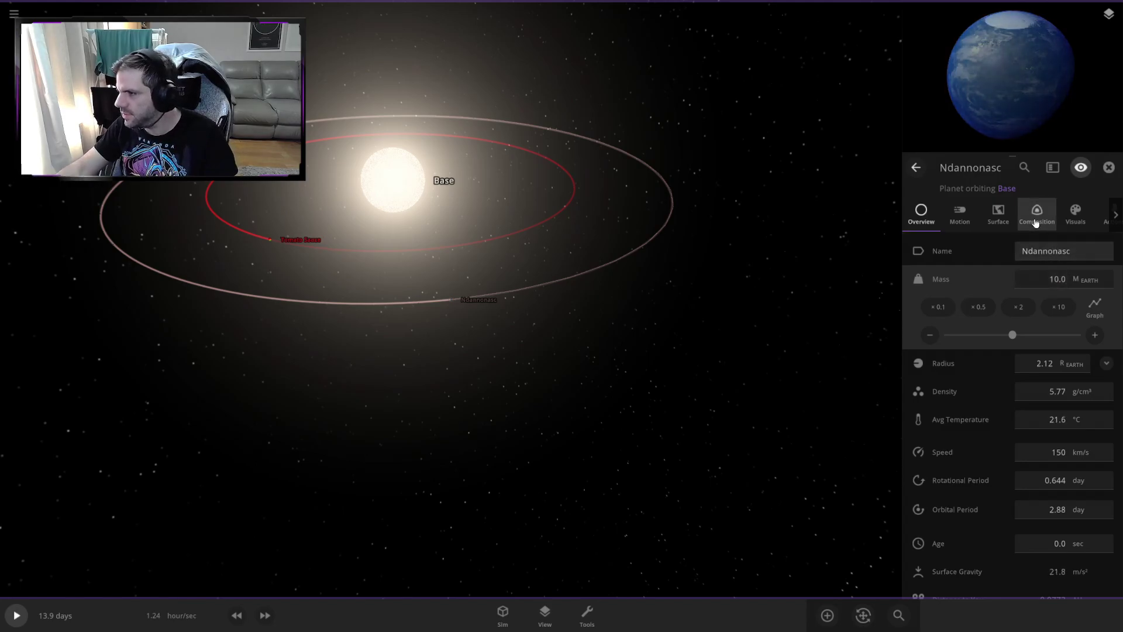
- Rename the planet to 'Cheese'
left_click(1075, 214)
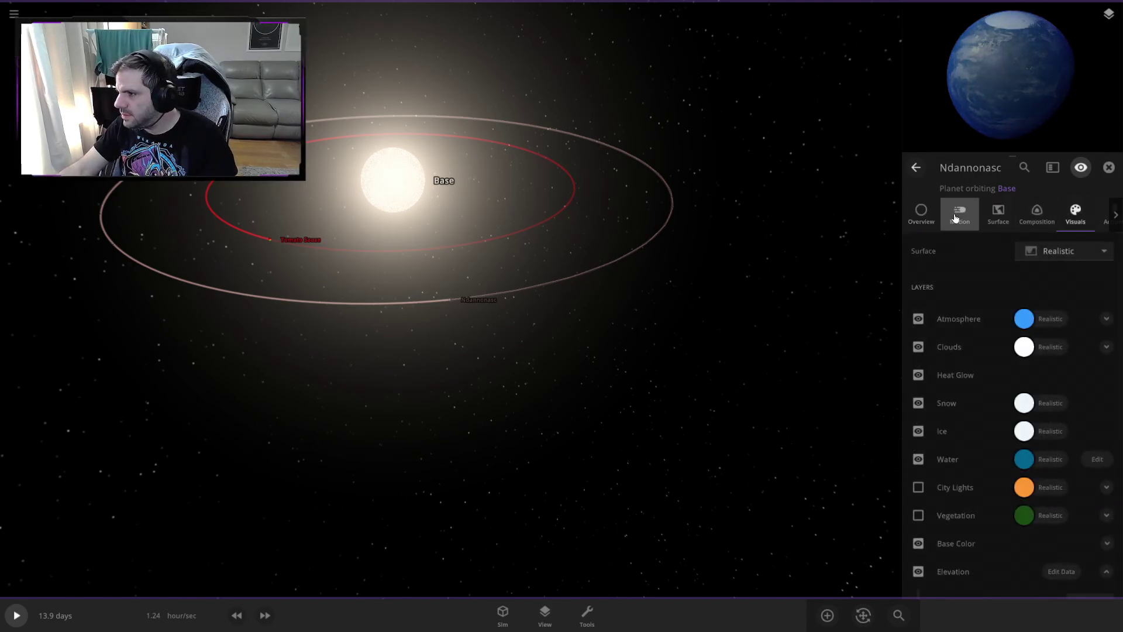
left_click(932, 217)
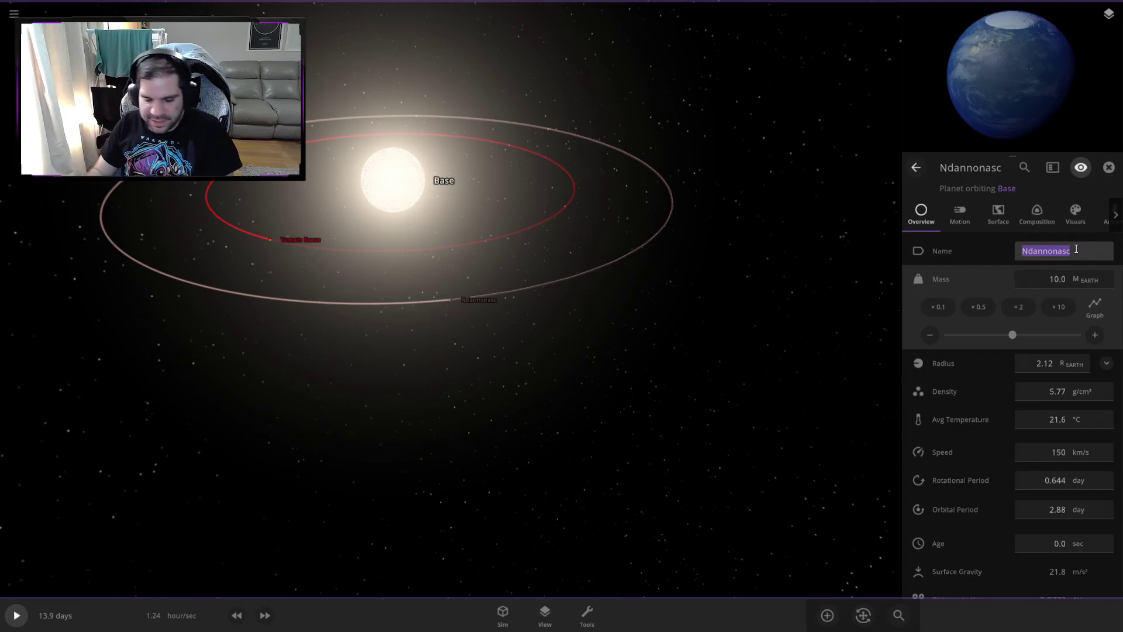
type("cheese")
key("Return")
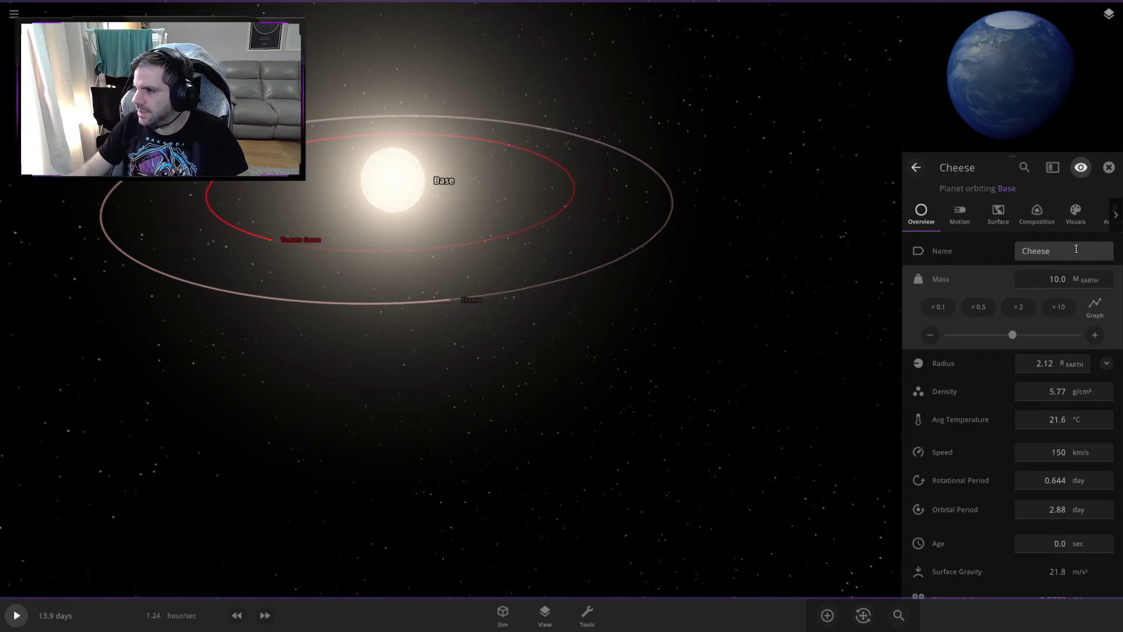
- Shift Cheese's atmosphere hue to yellow and raise its opacity to about 43%
left_click(1075, 214)
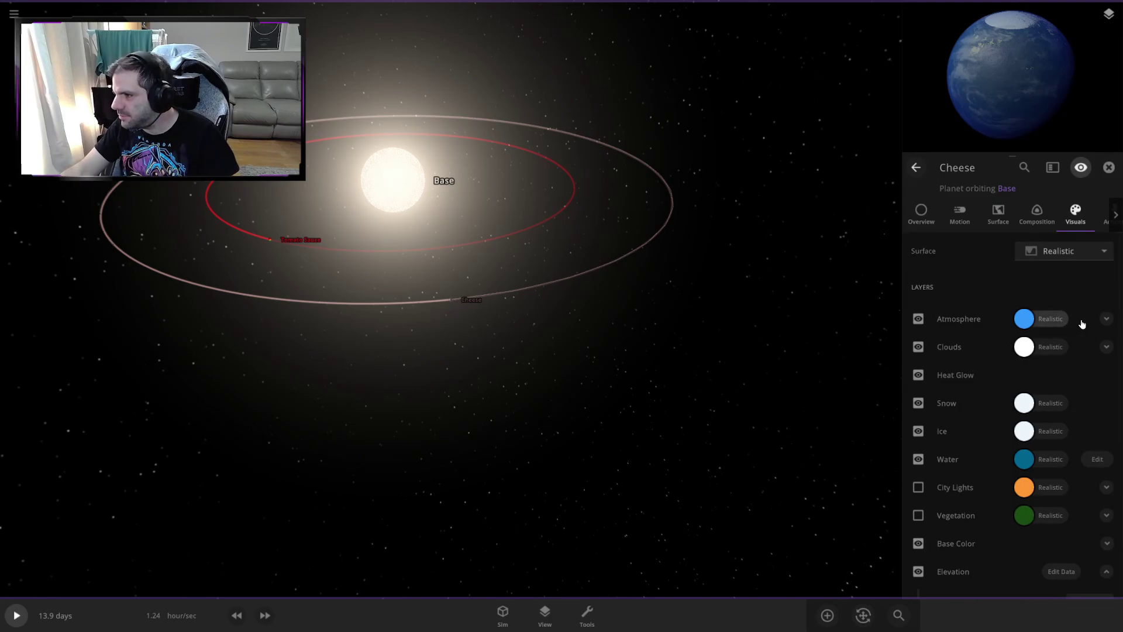
left_click(1023, 319)
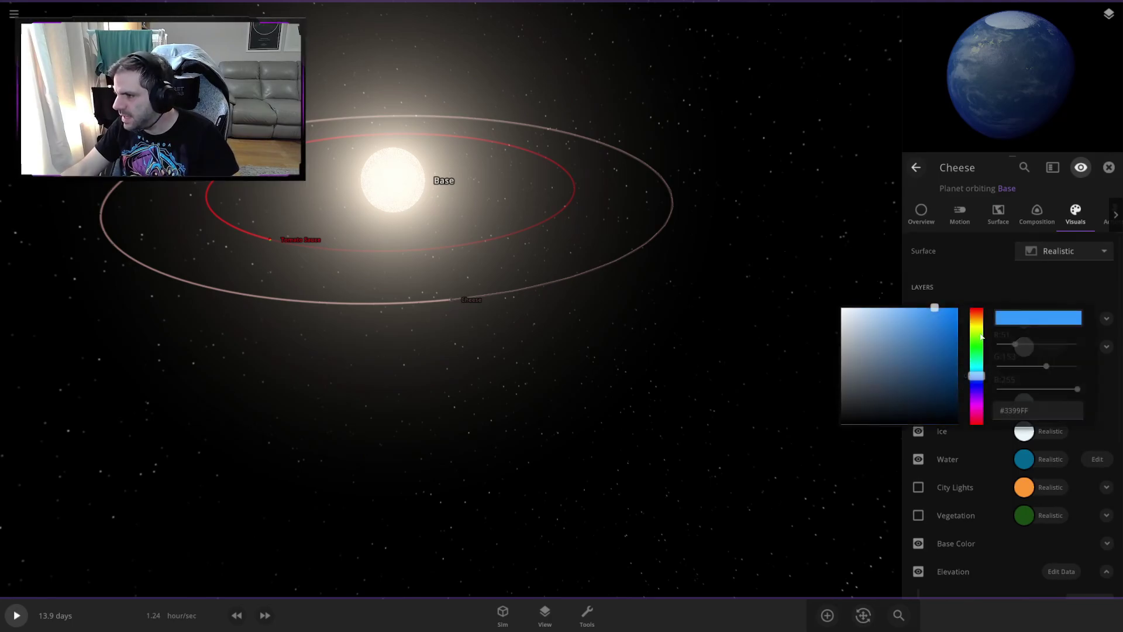
left_click_drag(981, 336, 981, 330)
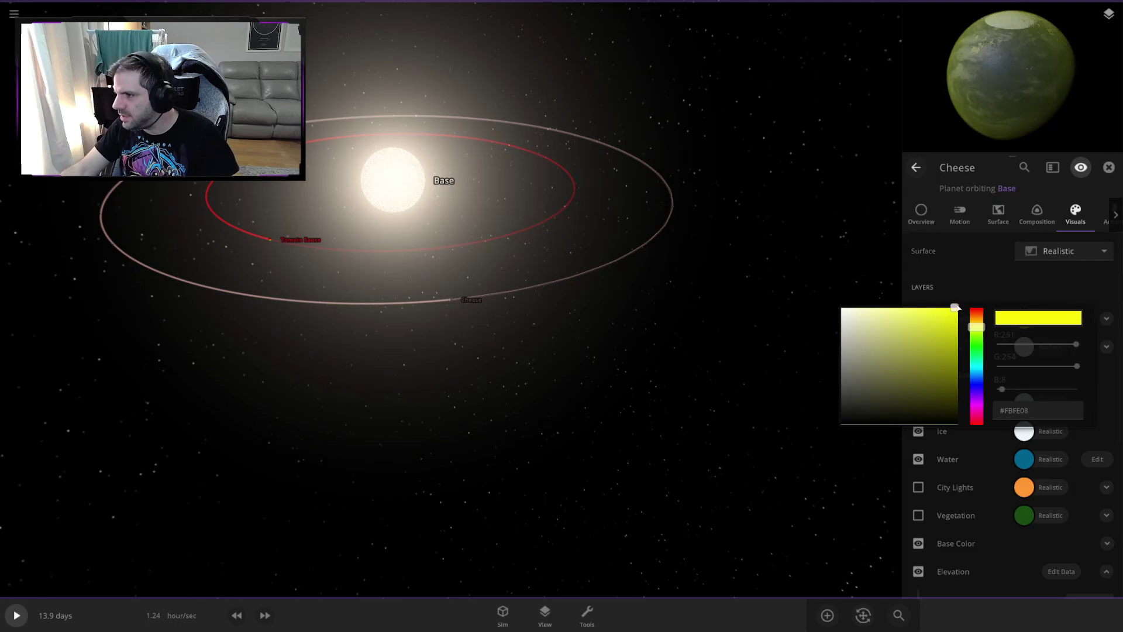
left_click(1105, 320)
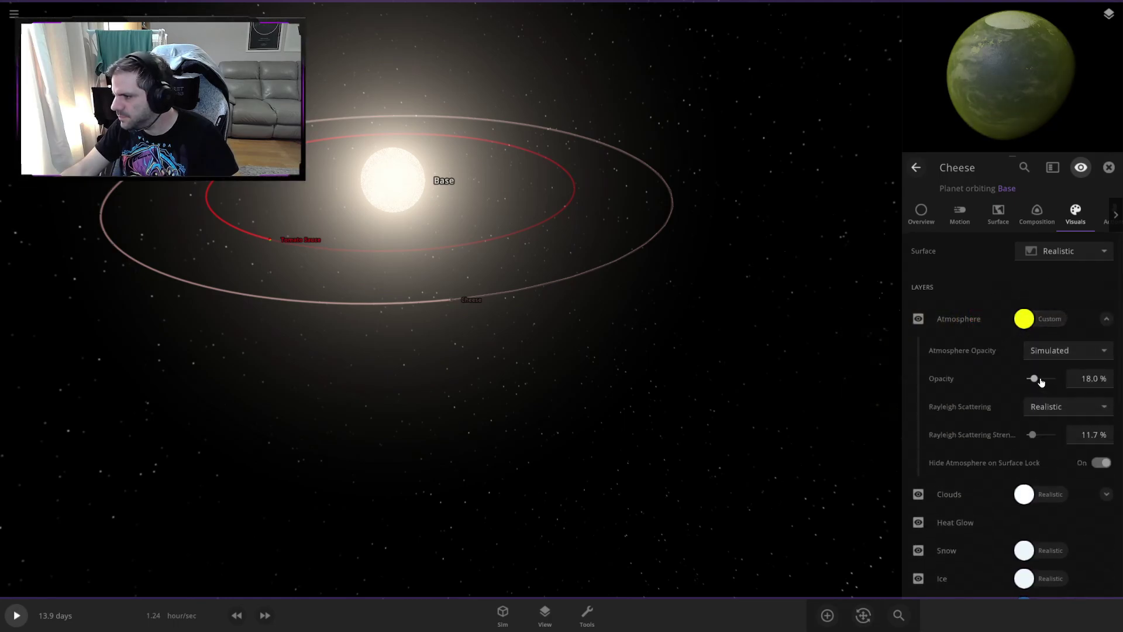
left_click_drag(1035, 380, 1041, 380)
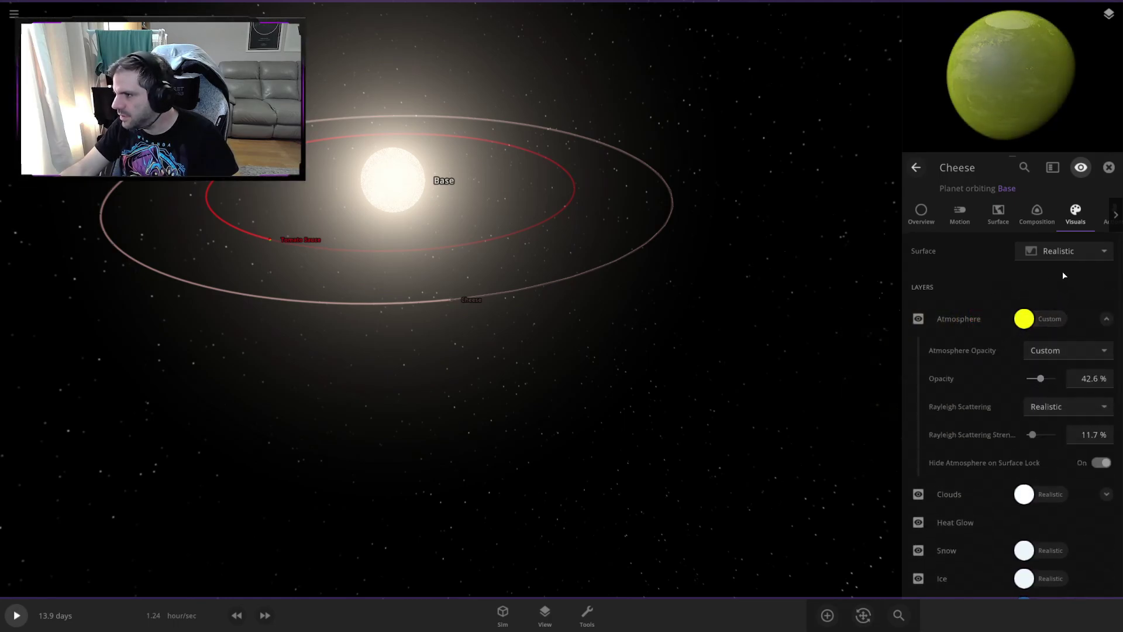
- Expand Base Color and set the High swatch to bright yellow
scroll(1025, 489, "down", 4)
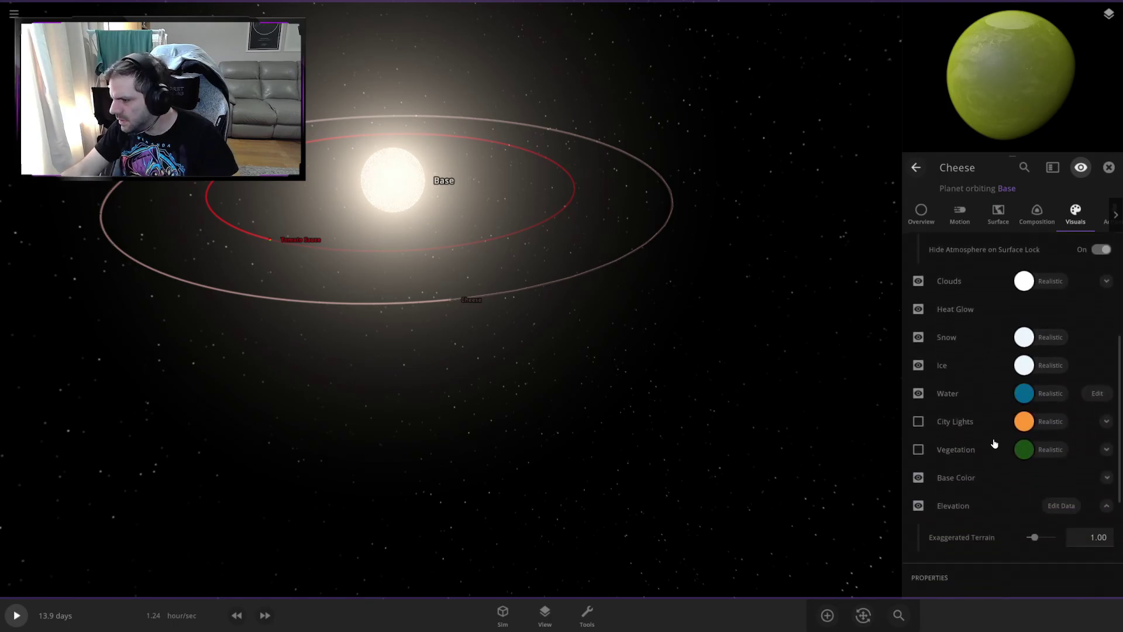
left_click(1042, 478)
left_click(1106, 477)
scroll(1003, 499, "down", 5)
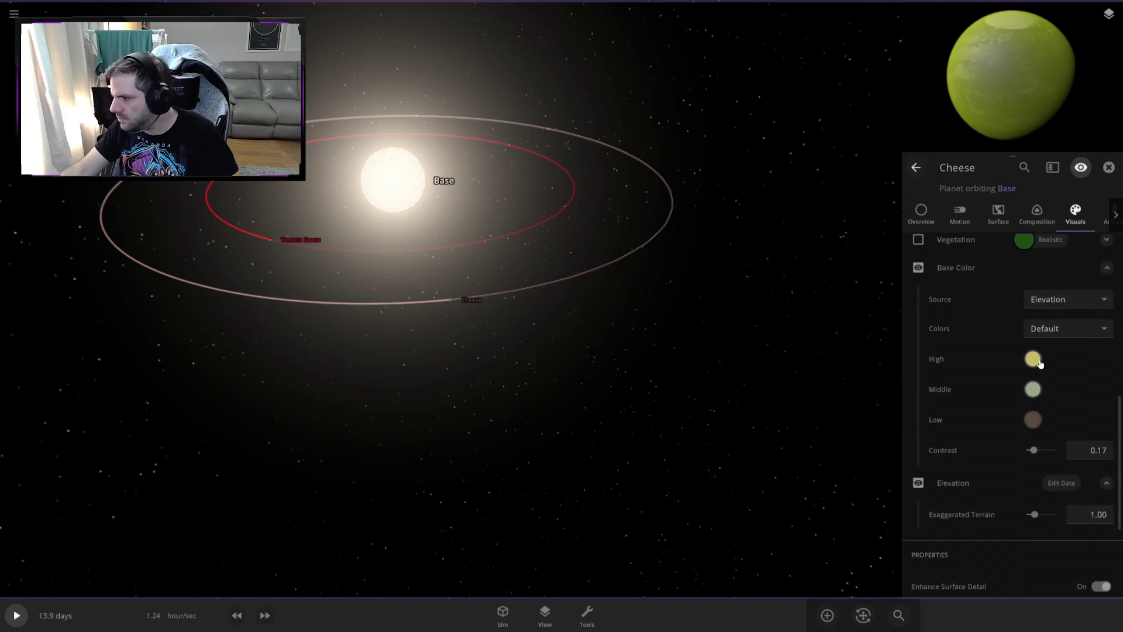
left_click(1040, 363)
left_click_drag(898, 376, 974, 325)
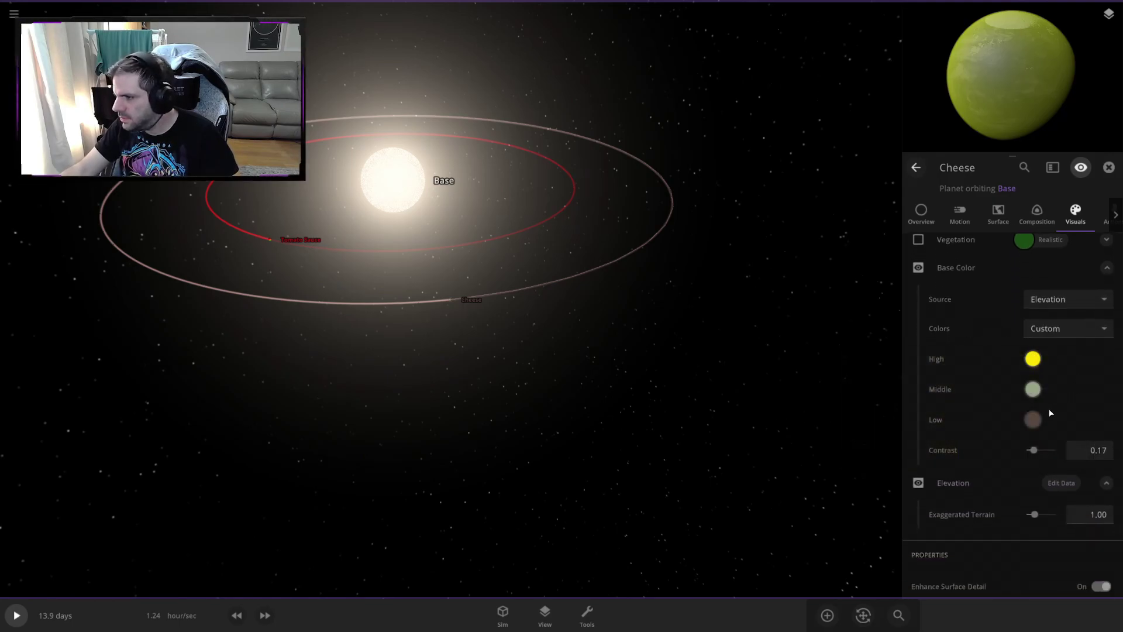
- Set the Middle and Low base colours to bright yellow
left_click(1033, 389)
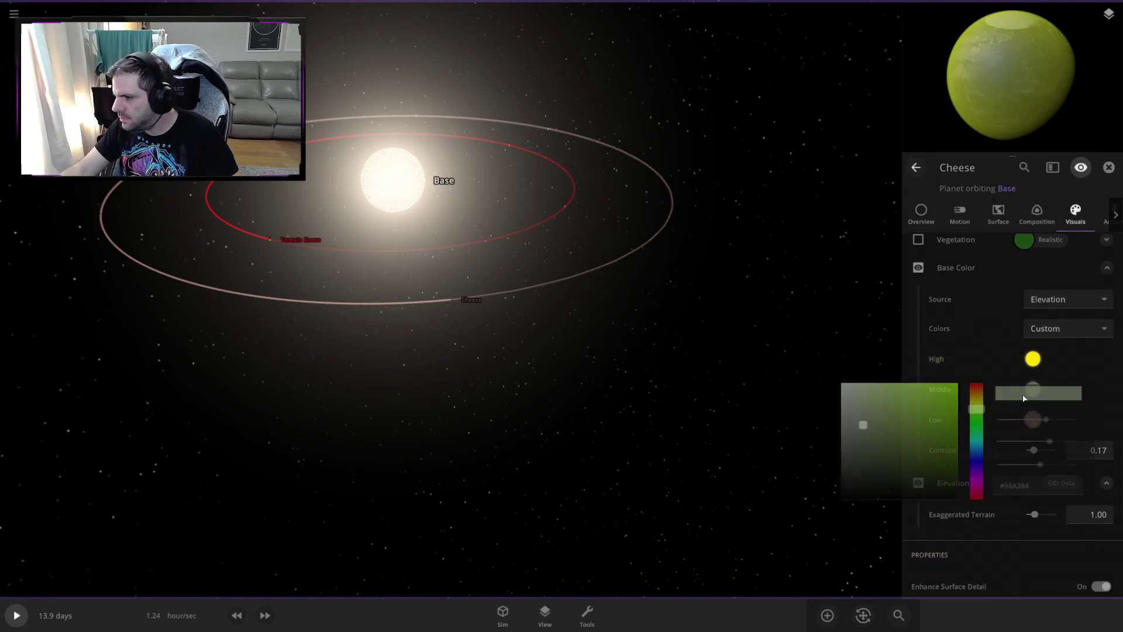
left_click(906, 387)
left_click(966, 353)
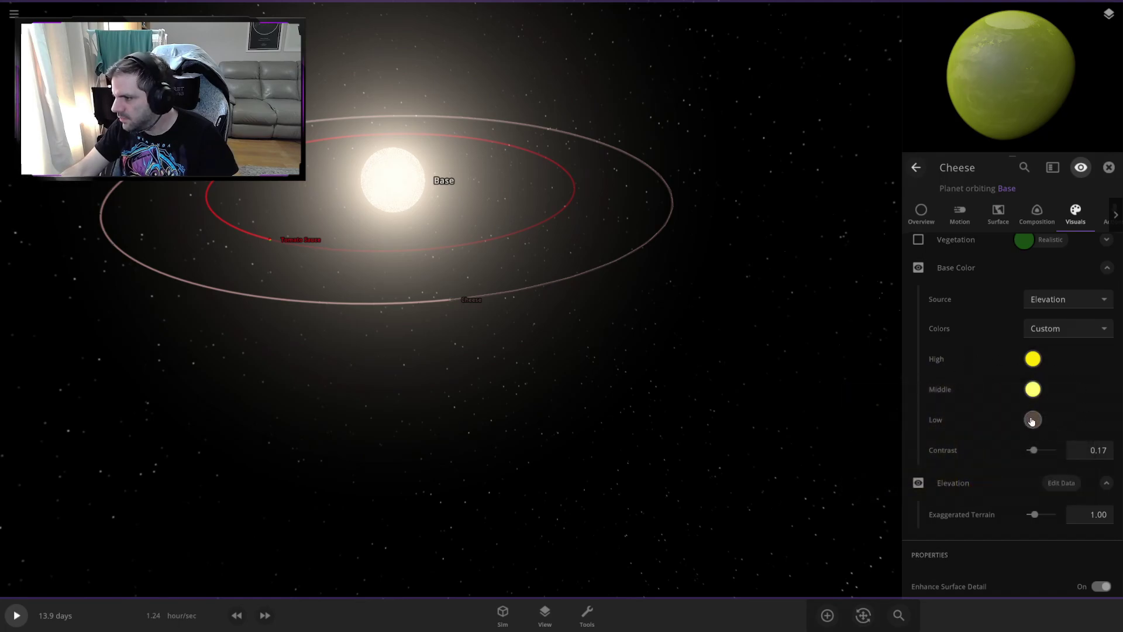
left_click(1032, 420)
left_click(977, 432)
left_click_drag(935, 433, 959, 386)
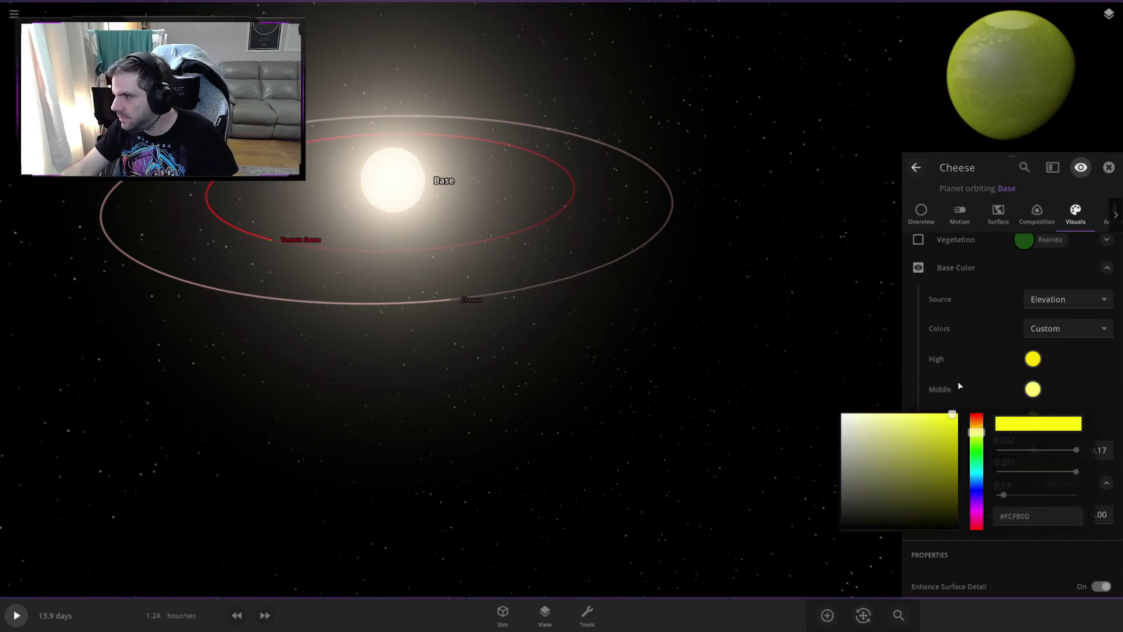
left_click(965, 366)
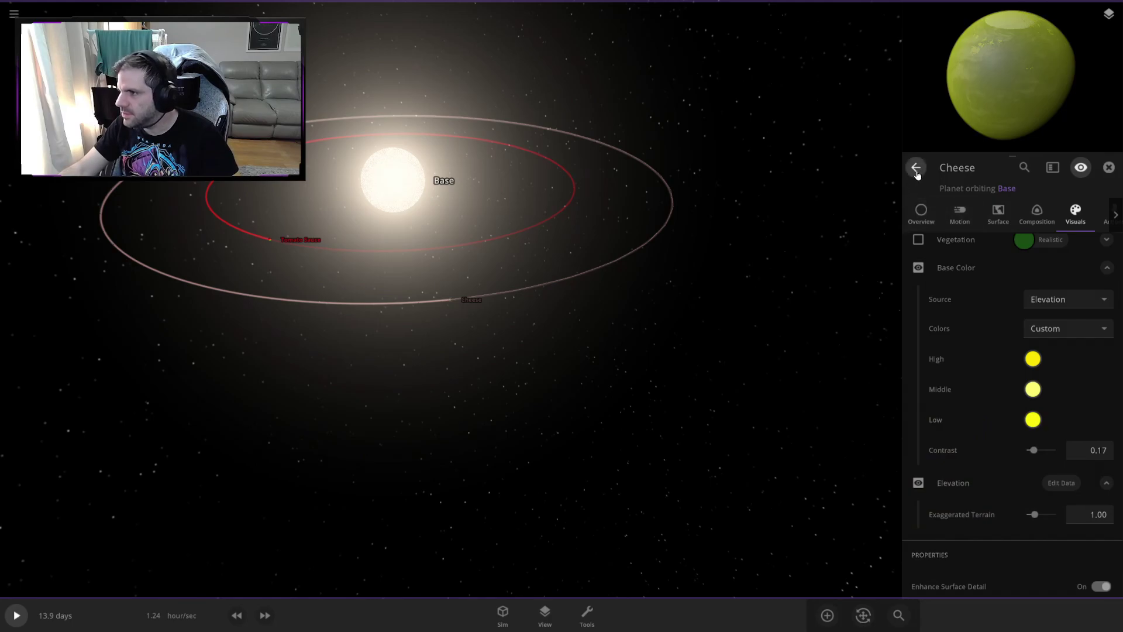
- Select the Cheese planet and open its visual settings
left_click(677, 308)
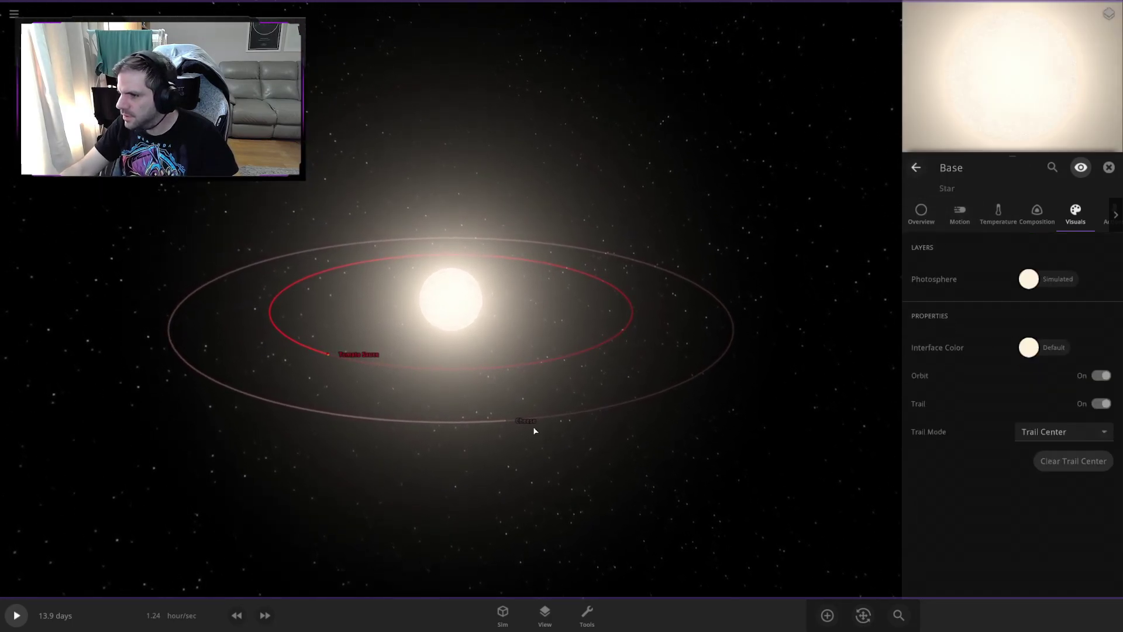
left_click(507, 420)
left_click(649, 424)
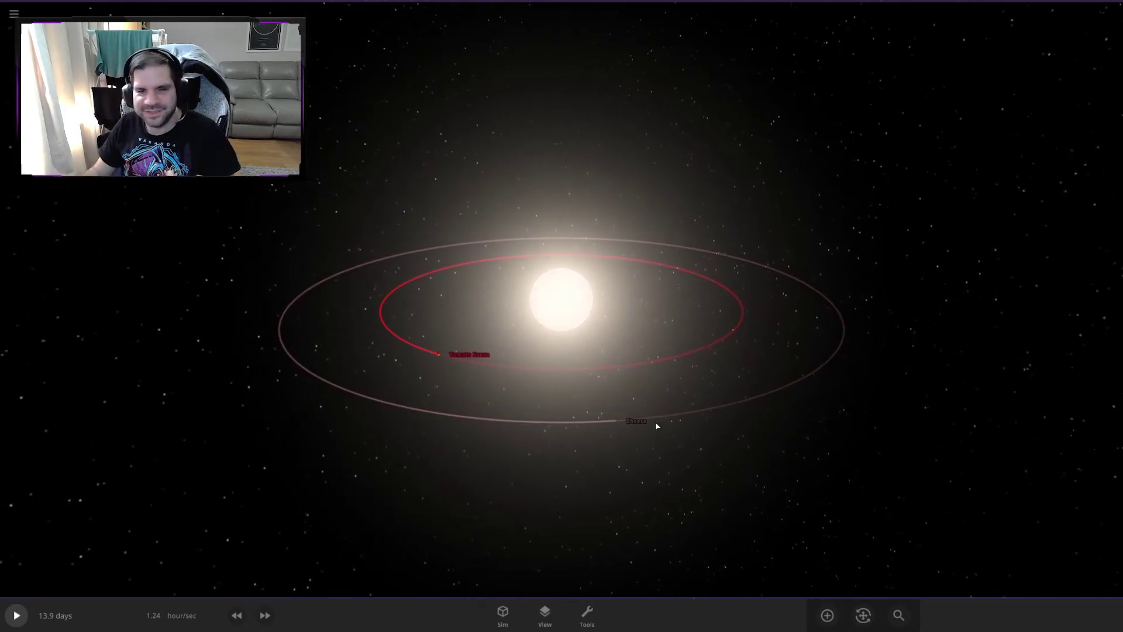
left_click(624, 422)
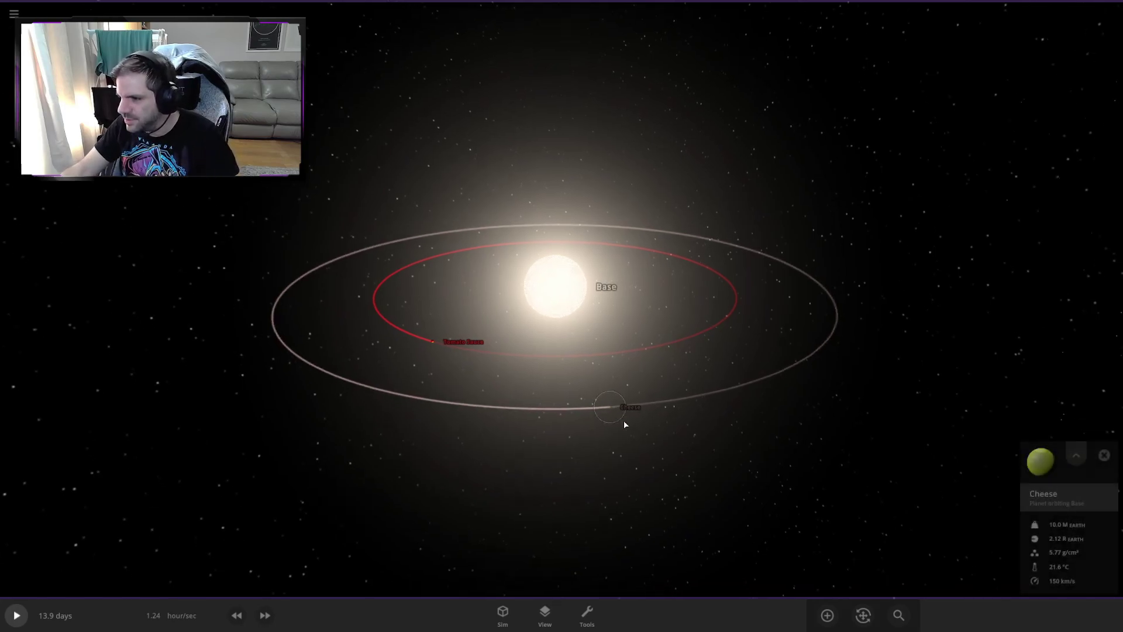
left_click(1075, 455)
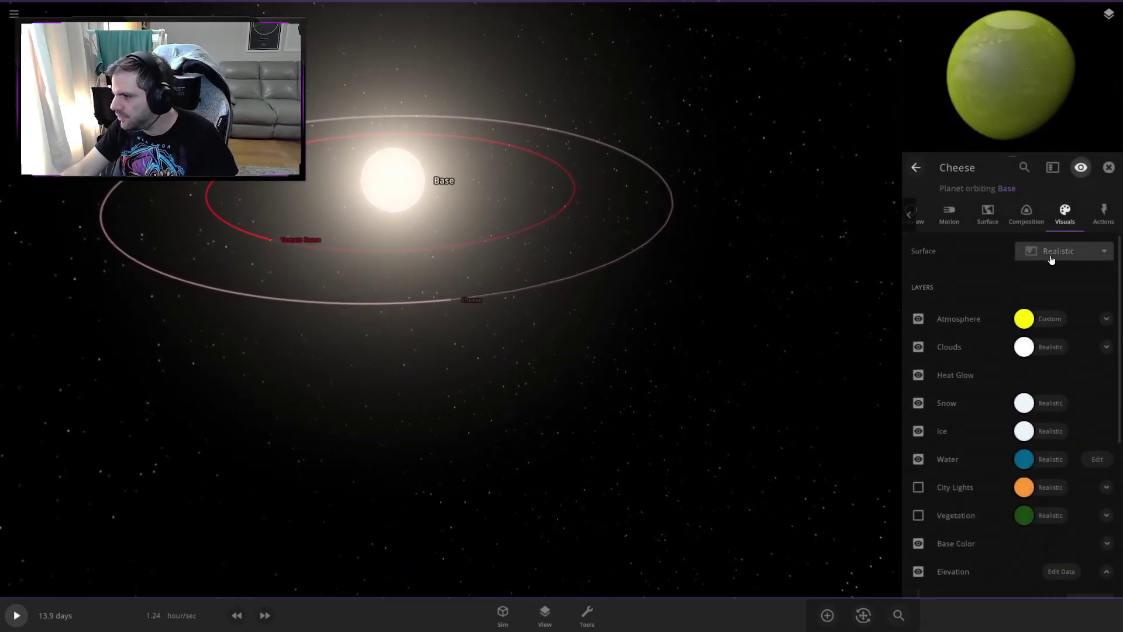
scroll(1097, 388, "down", 5)
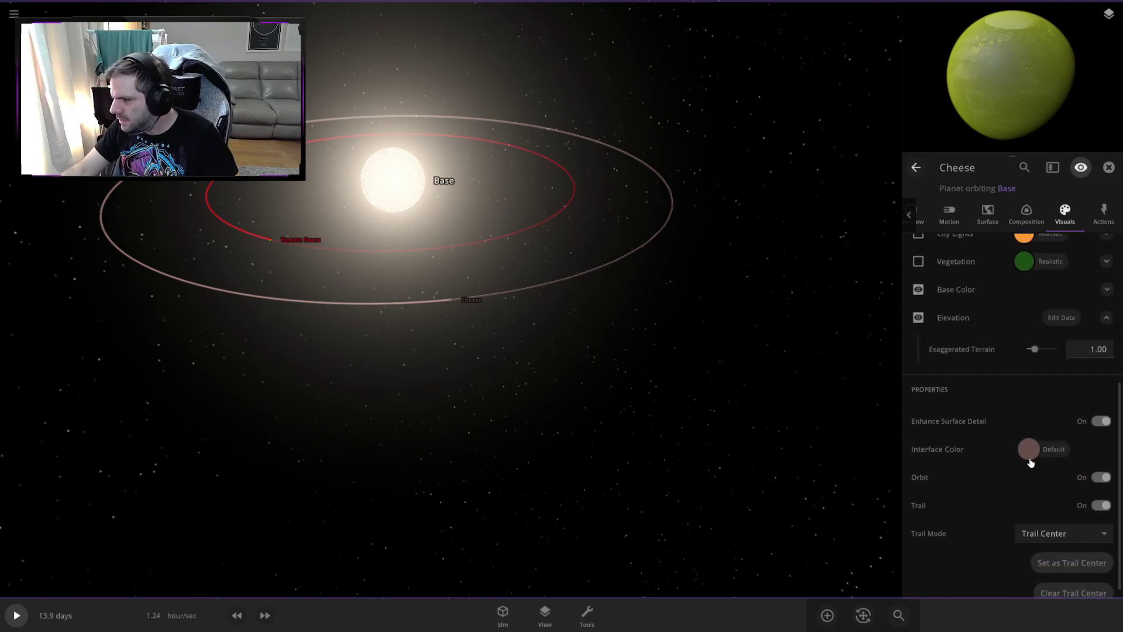
- Set Cheese's interface colour to vivid yellow and close its settings
left_click(1030, 462)
left_click(976, 458)
left_click(935, 455)
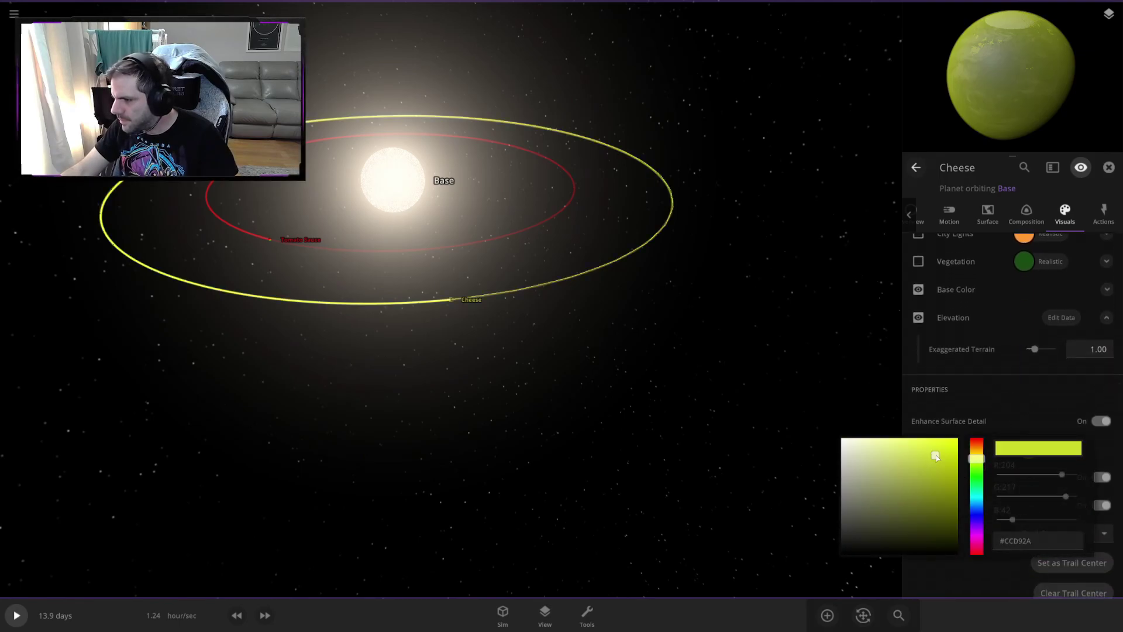
left_click_drag(935, 455, 957, 431)
left_click(1097, 414)
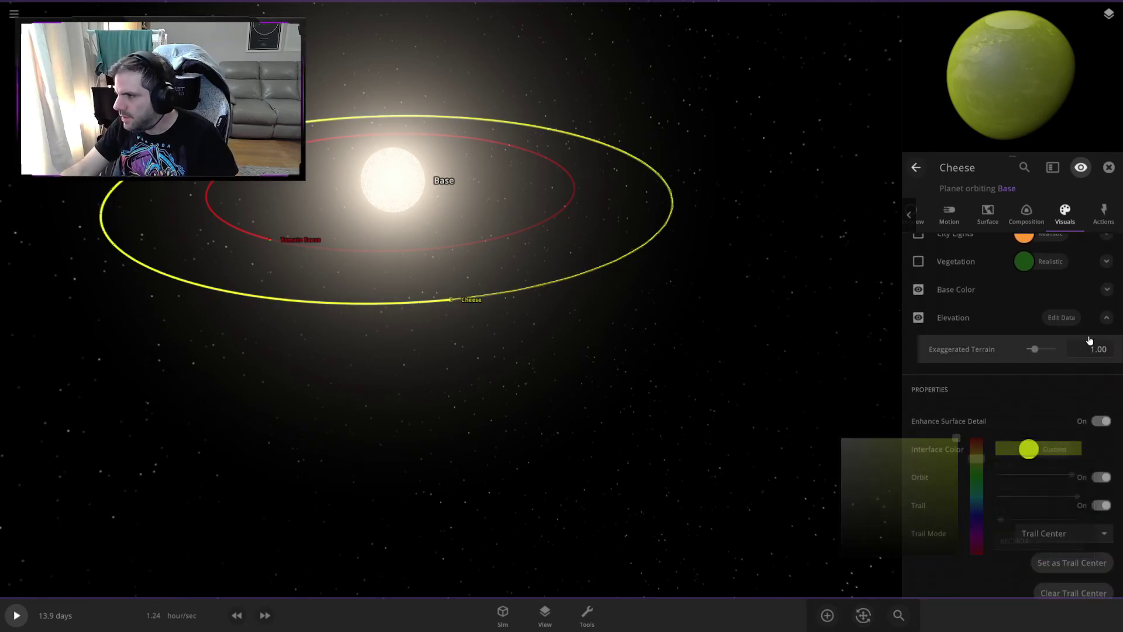
left_click(1109, 167)
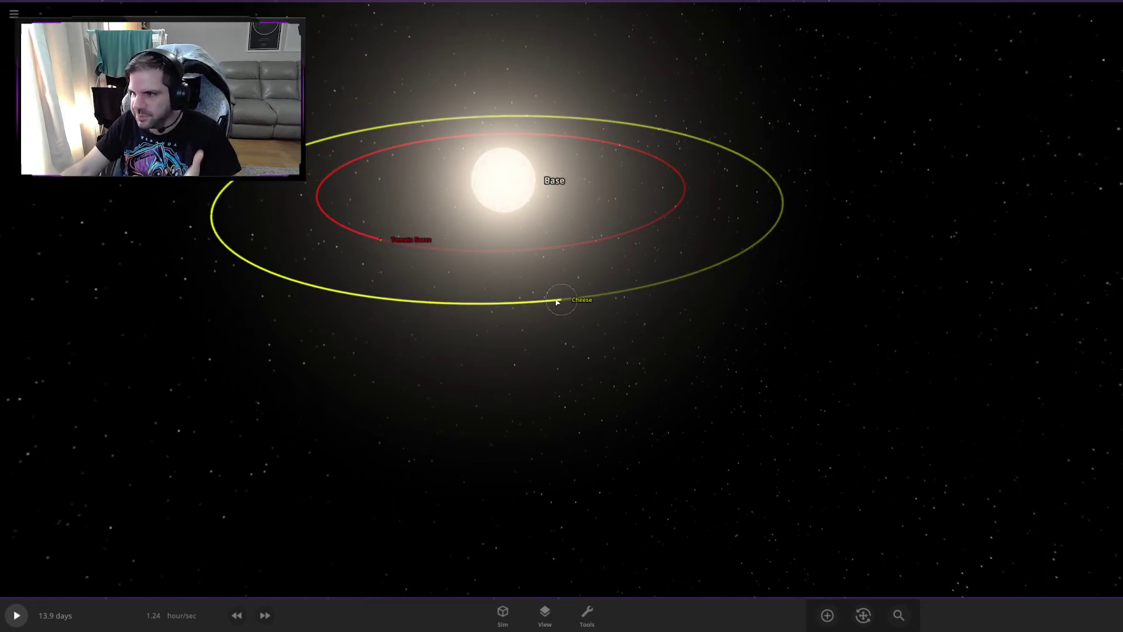
- Orbit the view around the Cheese planet and the system
mouse_move(714, 321)
left_mouse_down()
mouse_move(546, 343)
mouse_move(521, 310)
left_mouse_up()
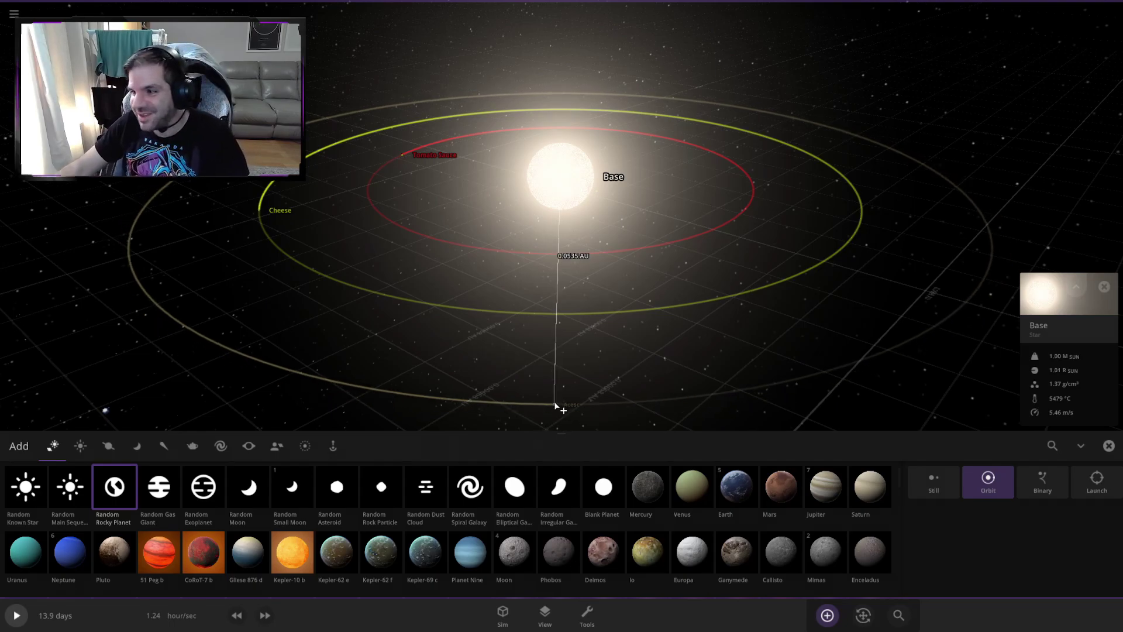
- Place a random gas giant, Conaen, on a wide orbit outside Cheese and focus the camera on it
left_click(166, 493)
scroll(584, 386, "down", 2)
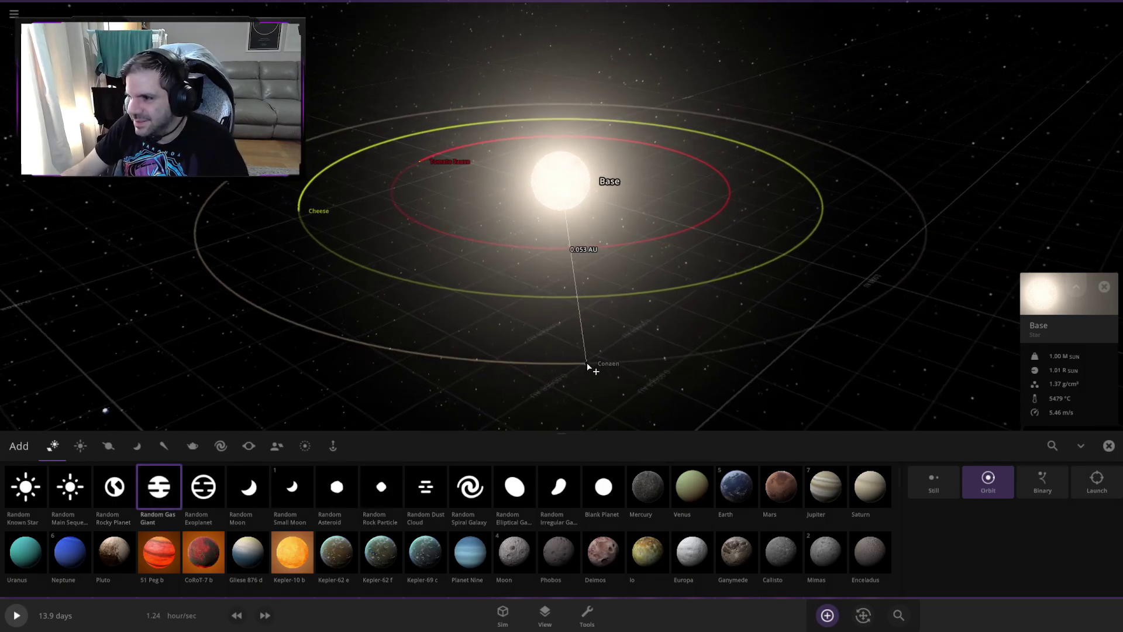
key("Escape")
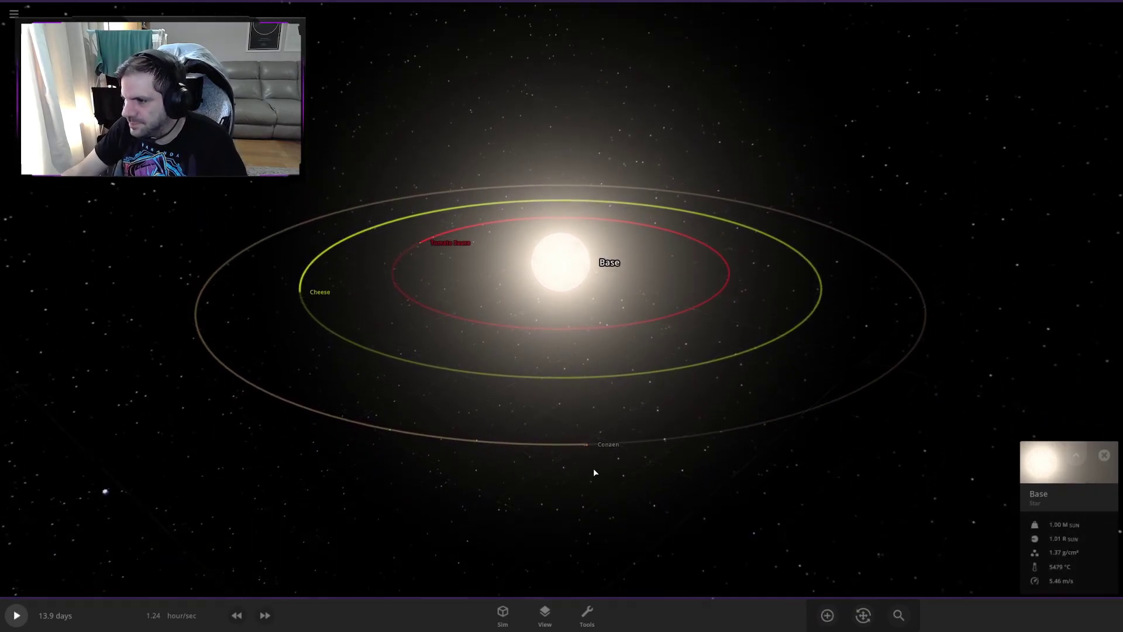
double_click(587, 448)
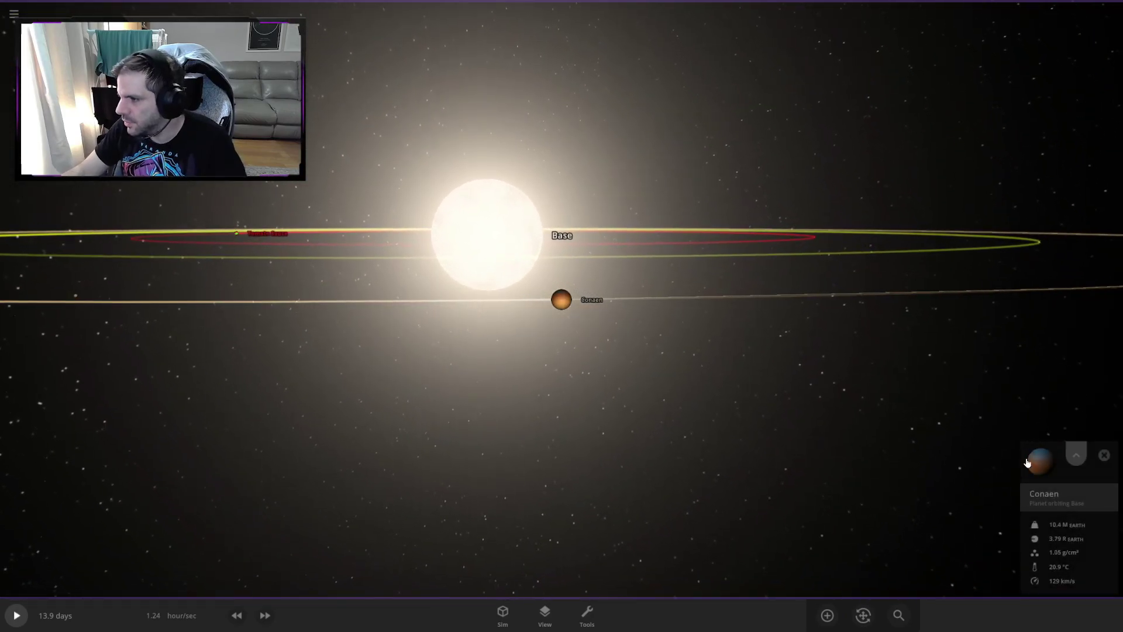
- Set Conaen's interface colour to a vivid custom magenta so its orbit line turns magenta
left_click(1075, 454)
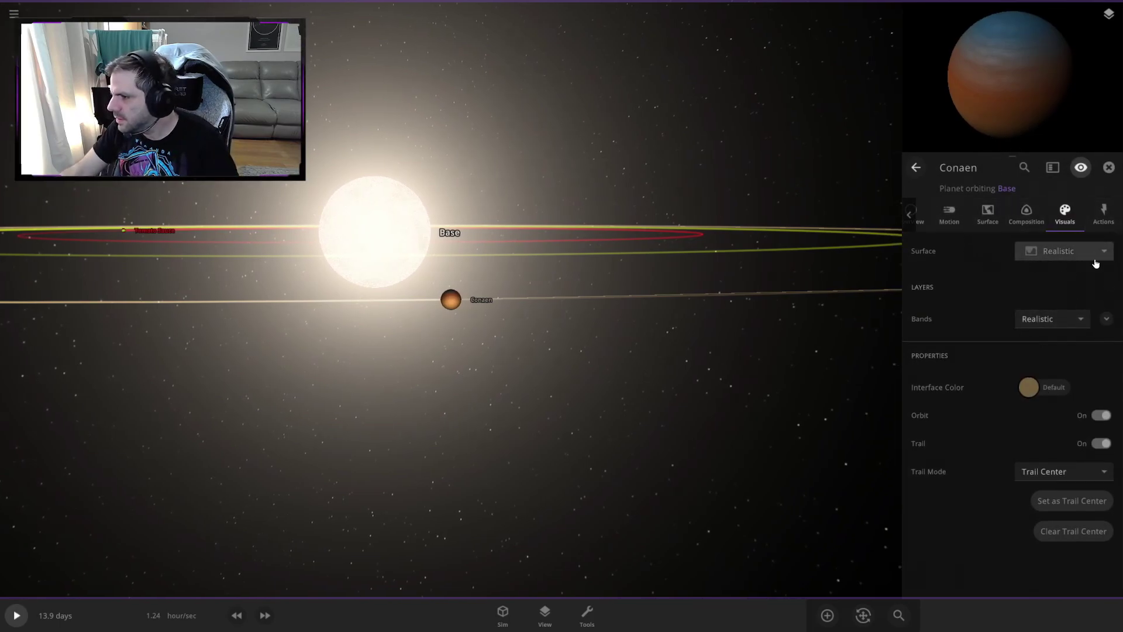
left_click(1020, 390)
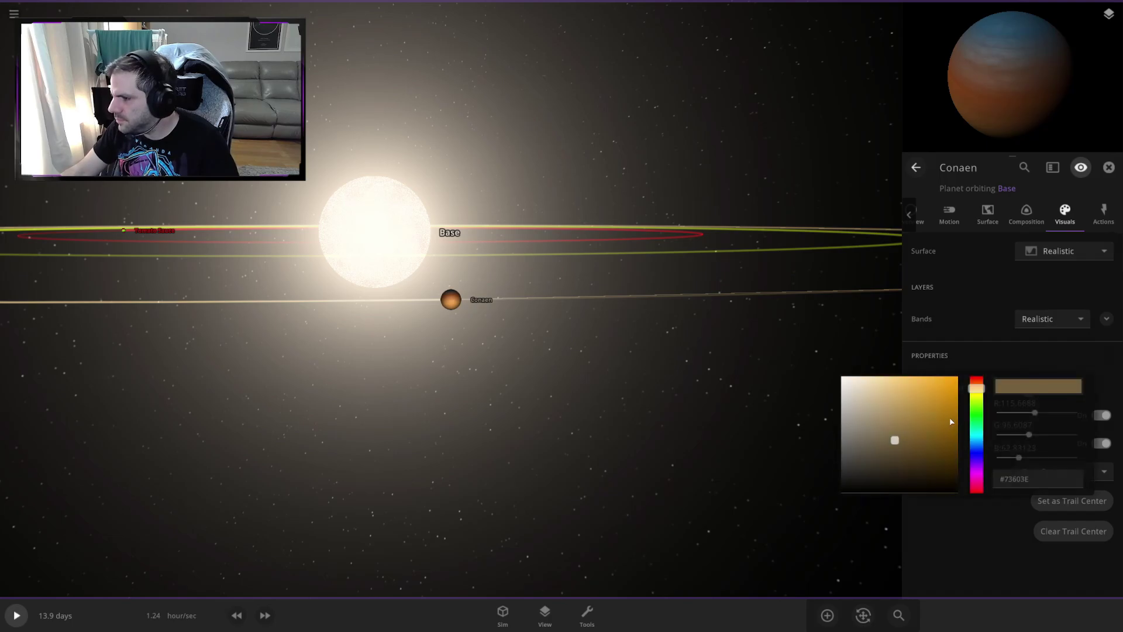
left_click(976, 478)
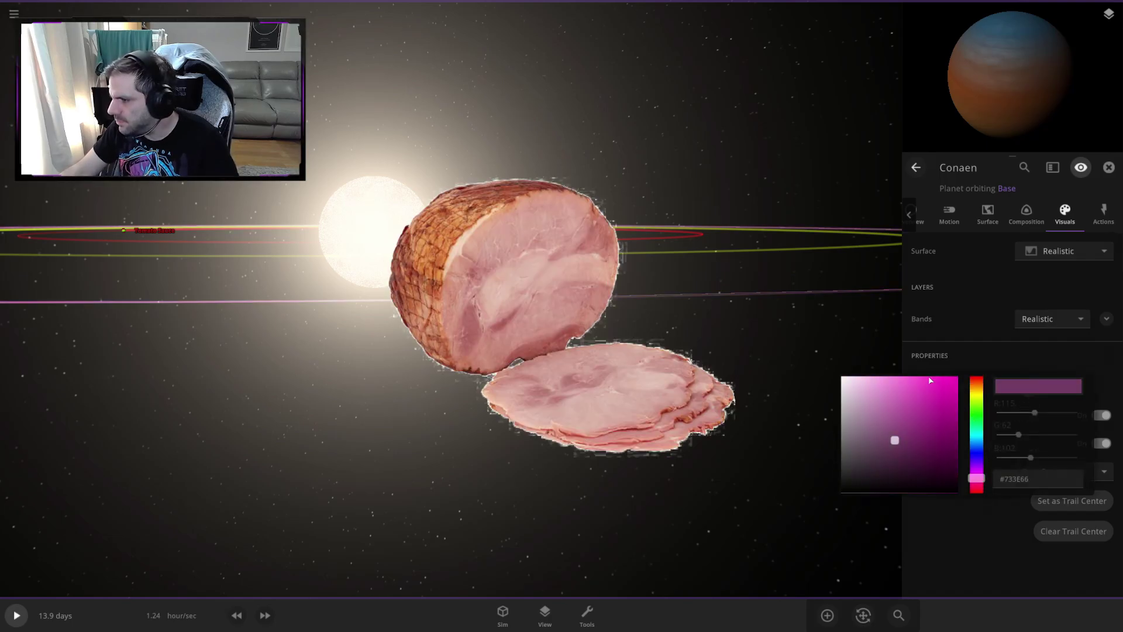
left_click(953, 383)
left_click(1014, 344)
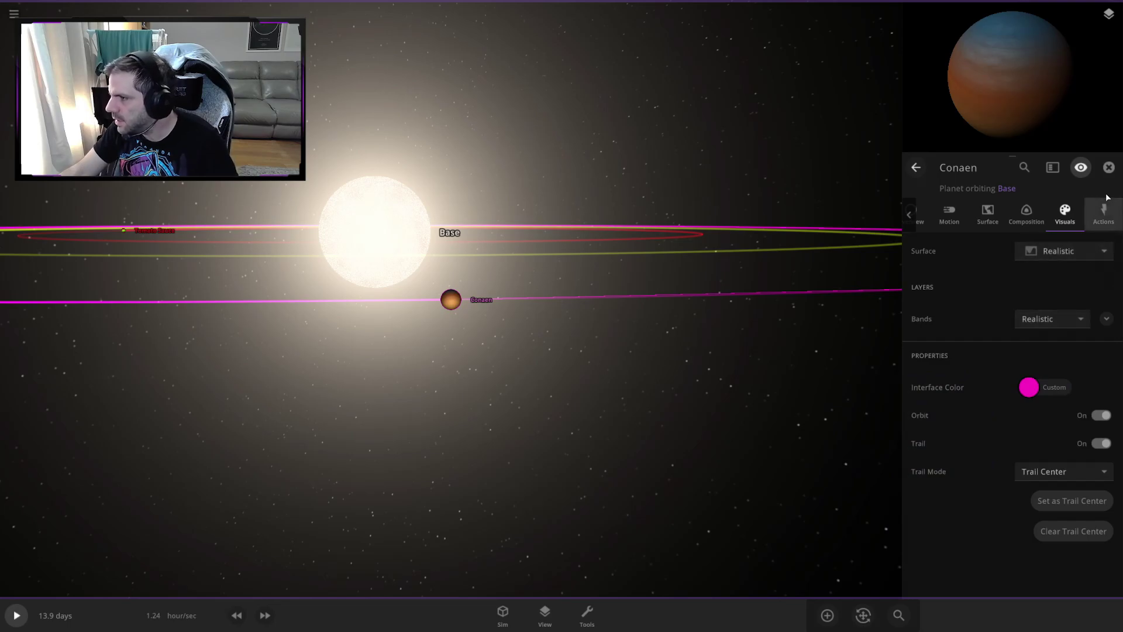
left_click(1105, 255)
- Keep the Realistic surface and set Conaen's two band colours to bright magenta and pale pink
left_click(1107, 254)
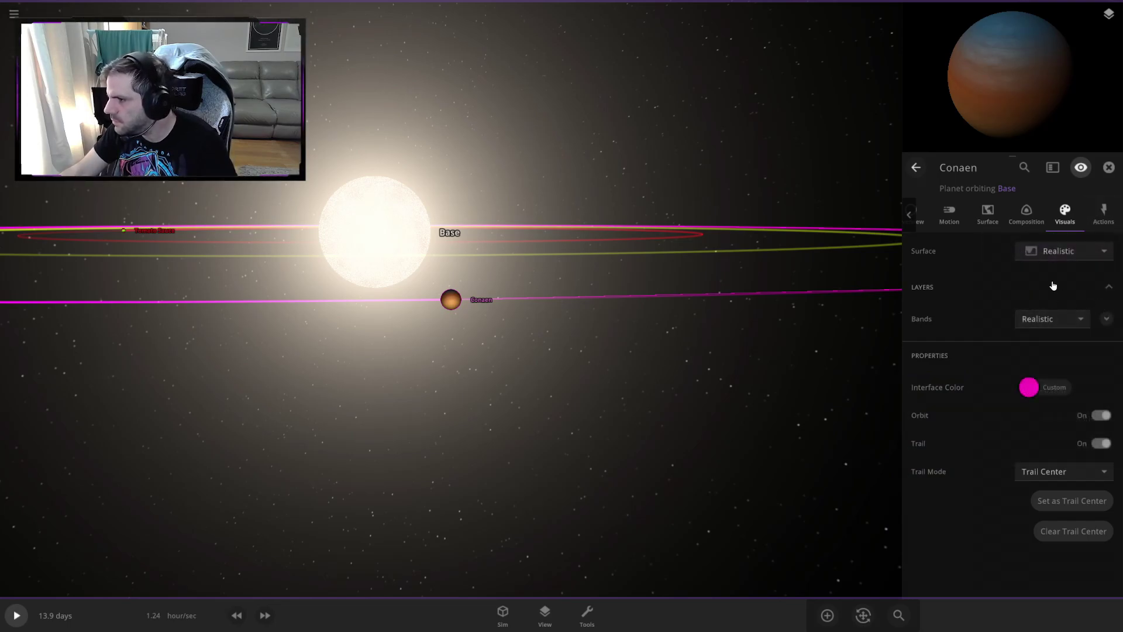
left_click(1105, 320)
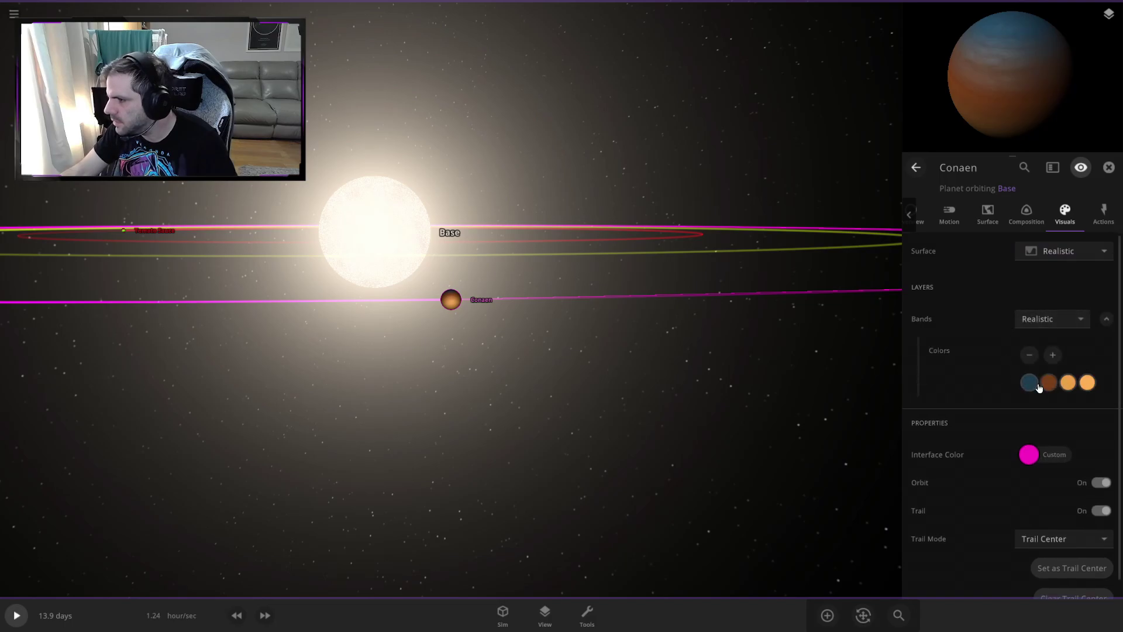
left_click(1033, 359)
left_click(1032, 359)
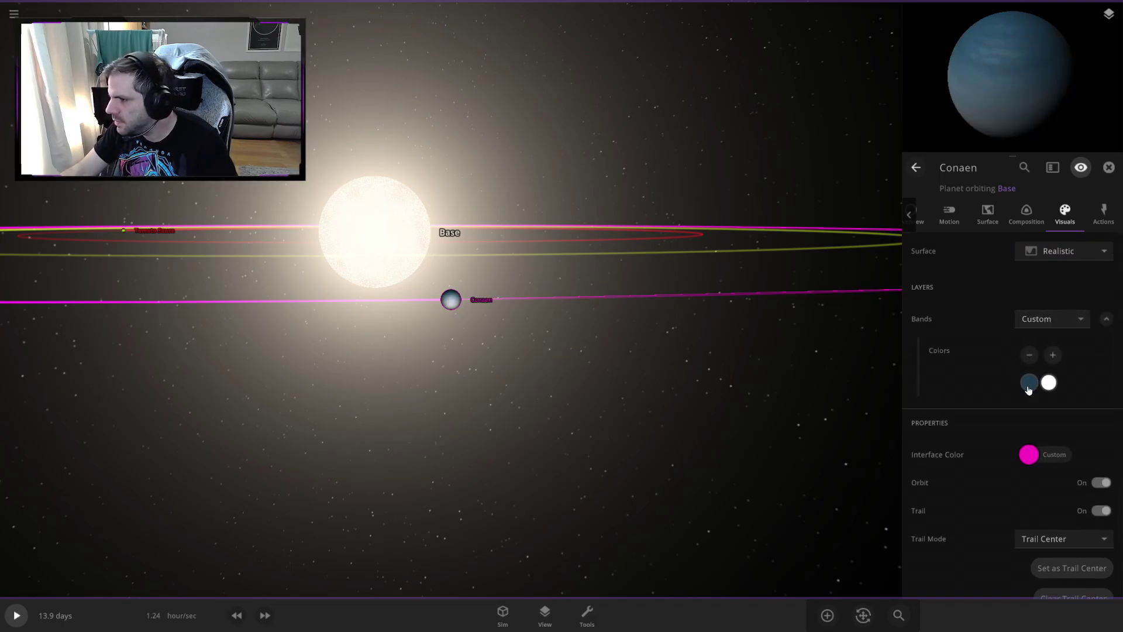
left_click(1028, 383)
left_click(977, 472)
left_click_drag(915, 447, 963, 356)
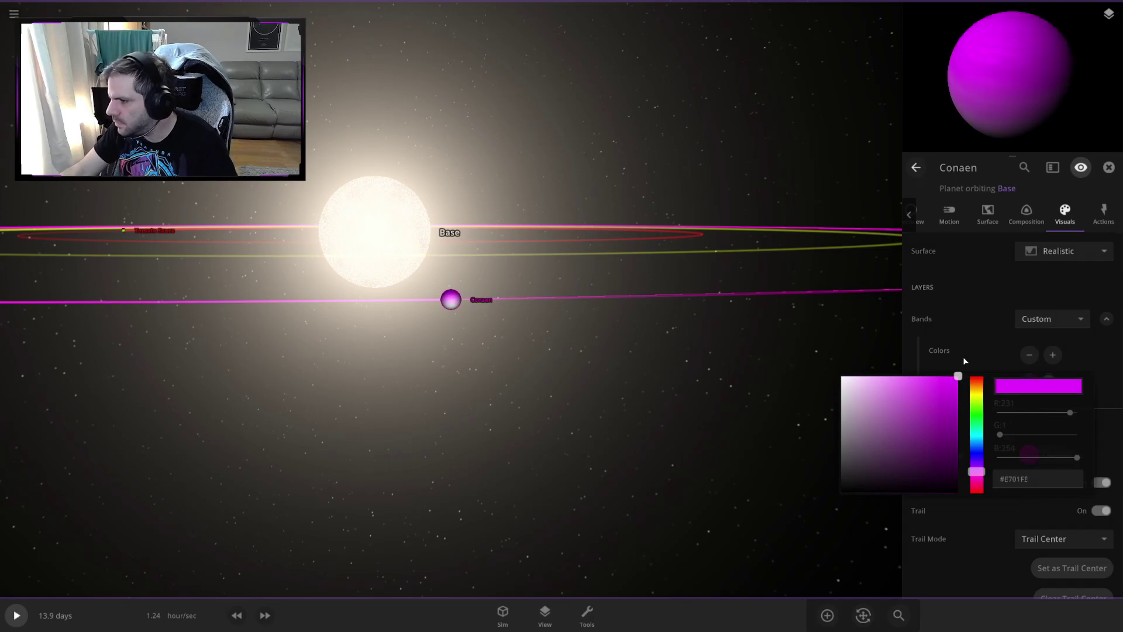
left_click(963, 356)
left_click(1049, 383)
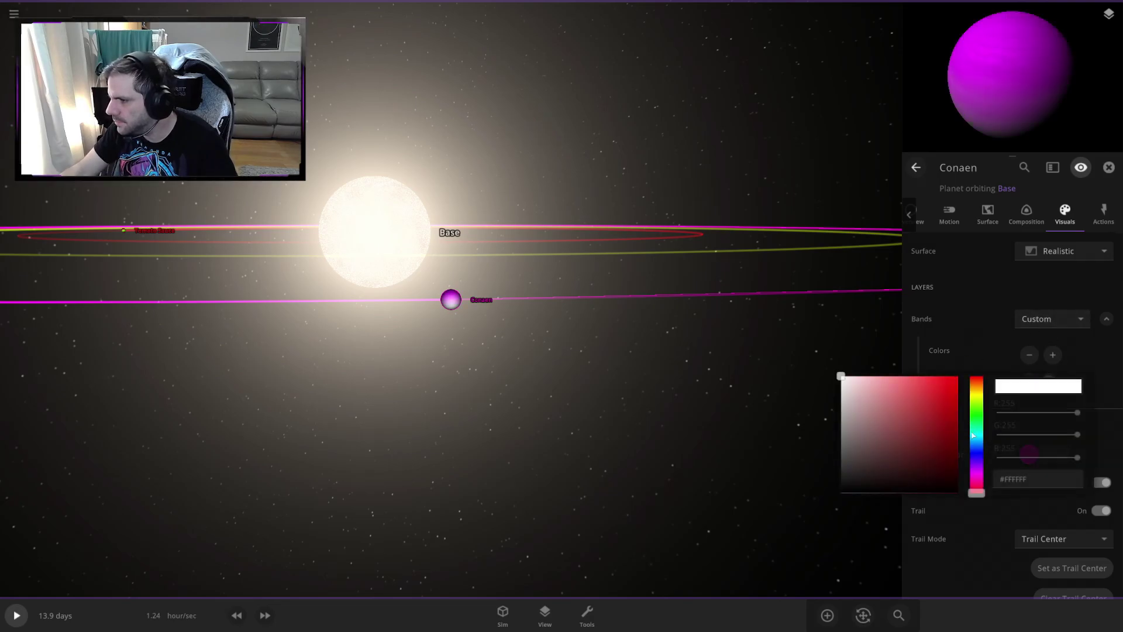
left_click(985, 473)
left_click(887, 379)
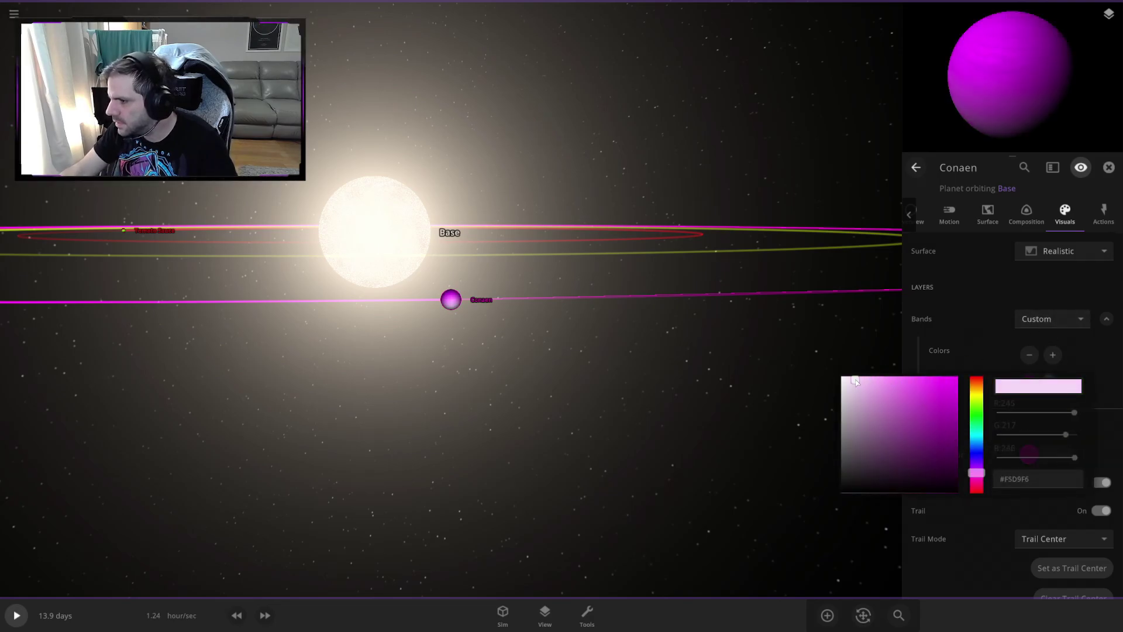
left_click(966, 347)
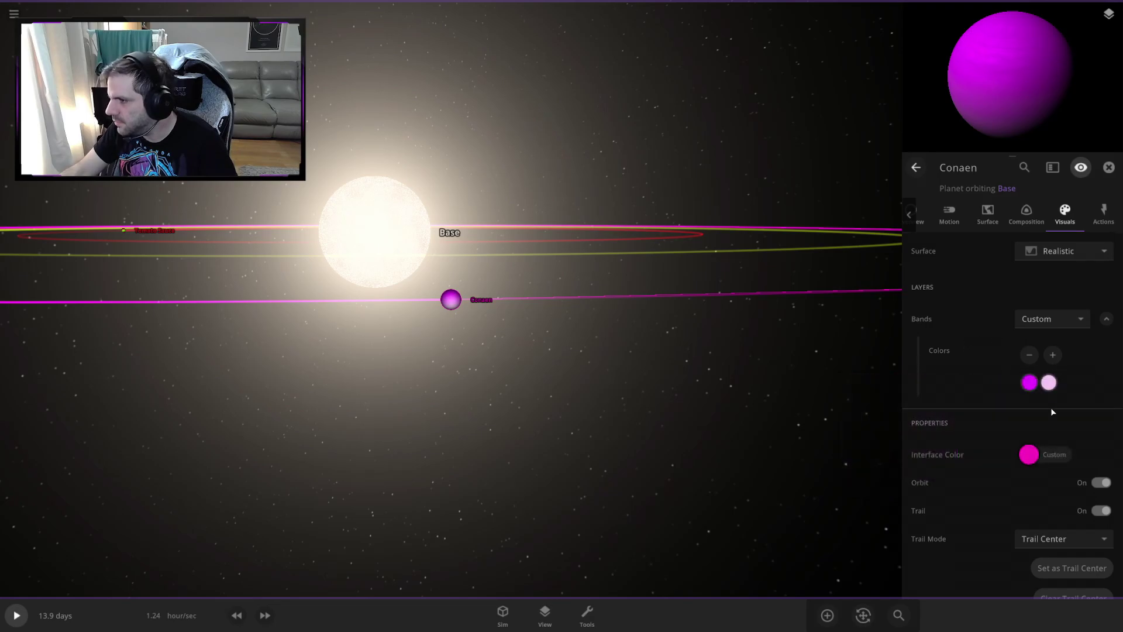
- Add a third band colour to Conaen and make it bright magenta
left_click(1052, 355)
left_click(1068, 383)
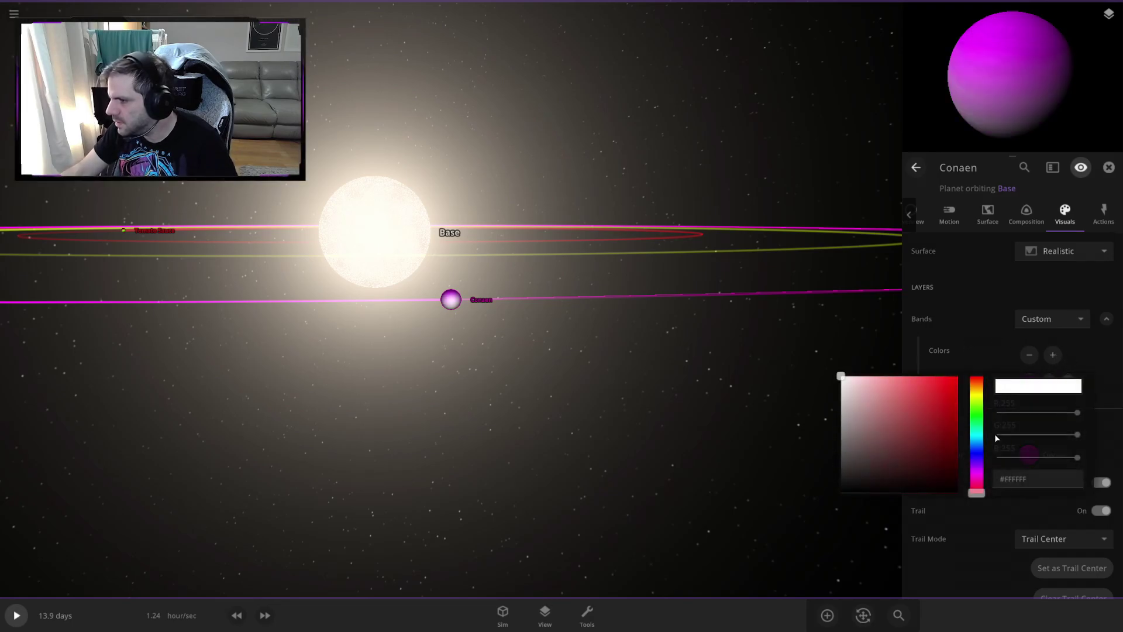
left_click(976, 472)
left_click(951, 384)
left_click(984, 342)
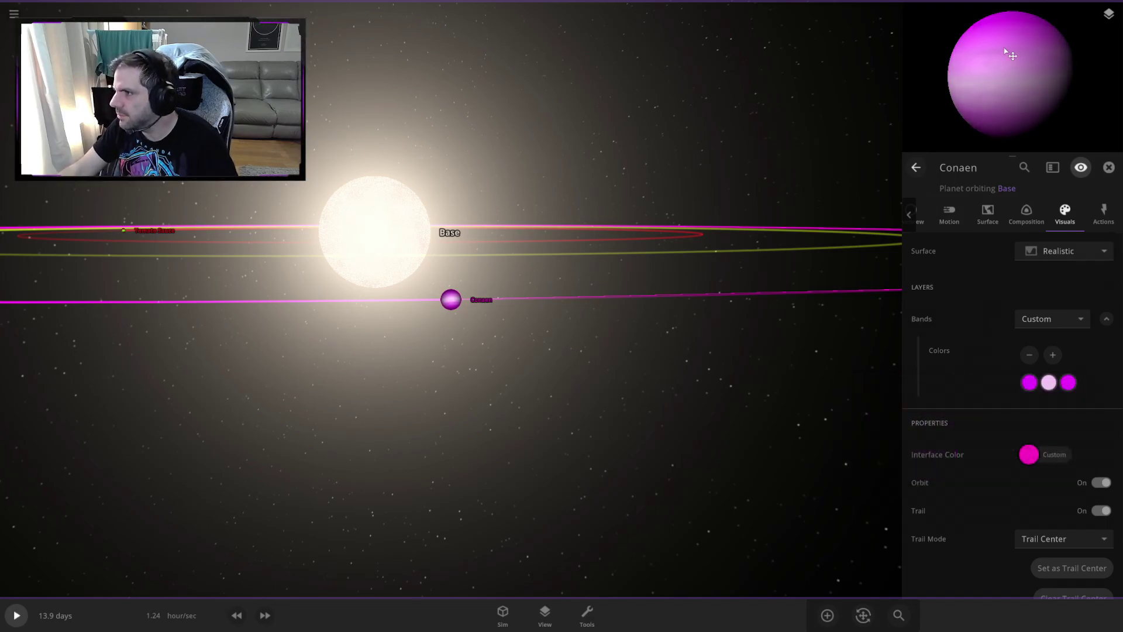
left_click(924, 224)
- Rename the planet Conaen to 'Ham', then select it and orbit the view around it
left_click(1067, 253)
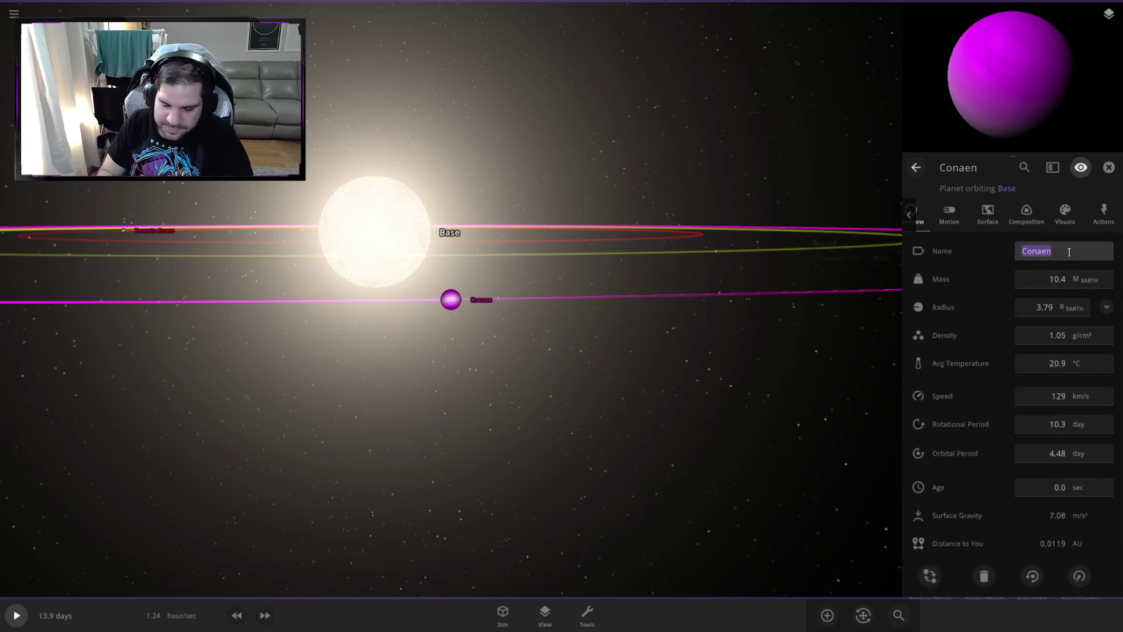
type("Ham")
key("Return")
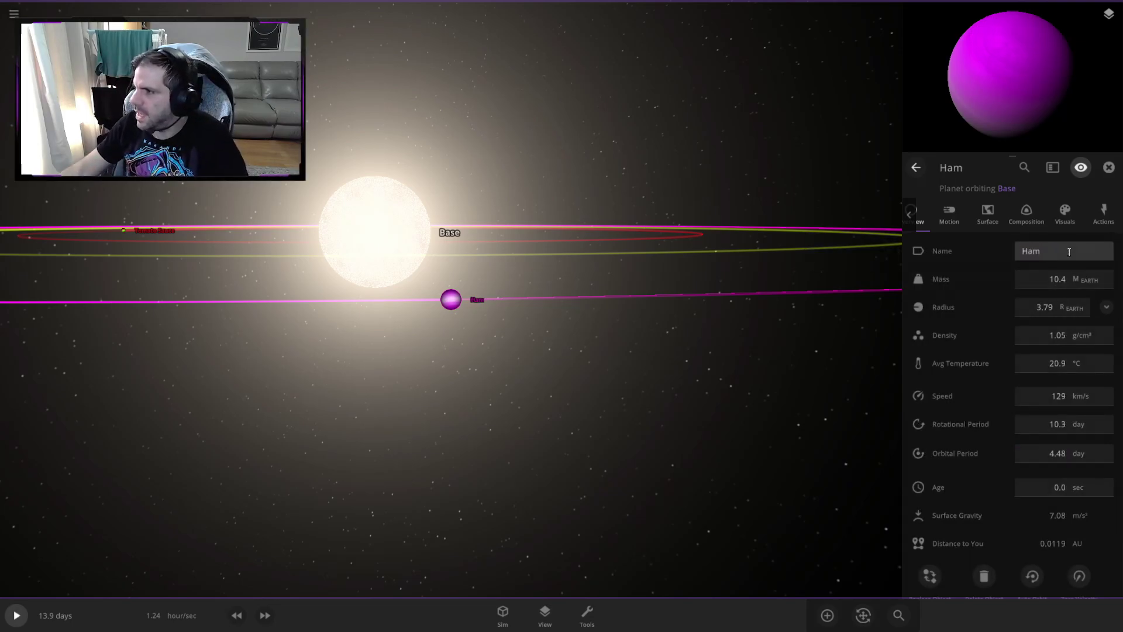
left_click(1107, 168)
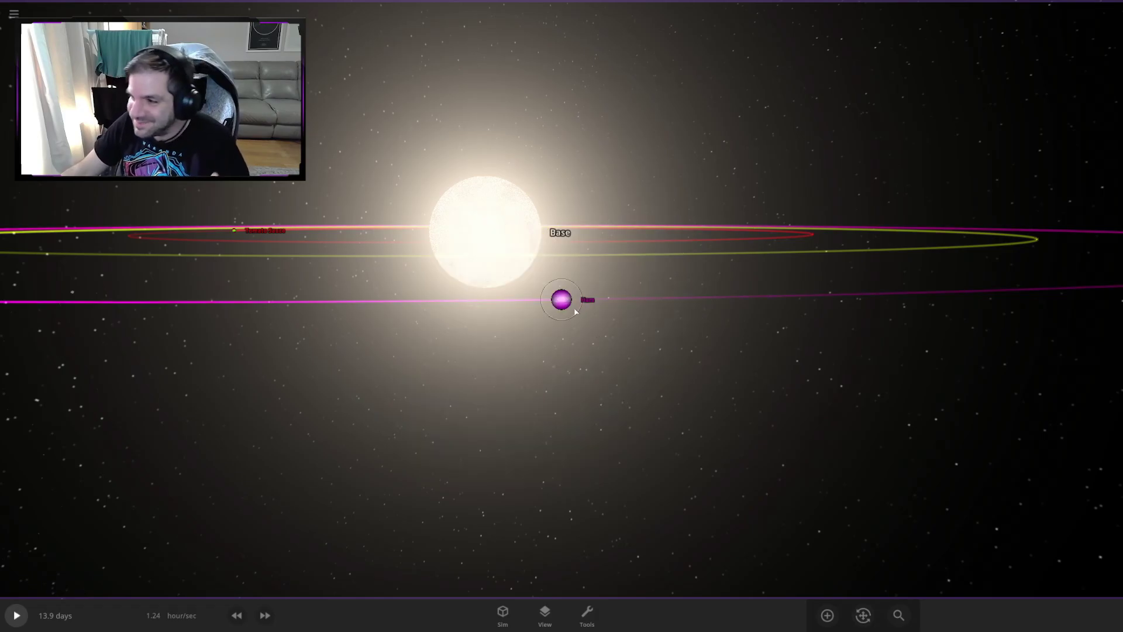
left_click(563, 304)
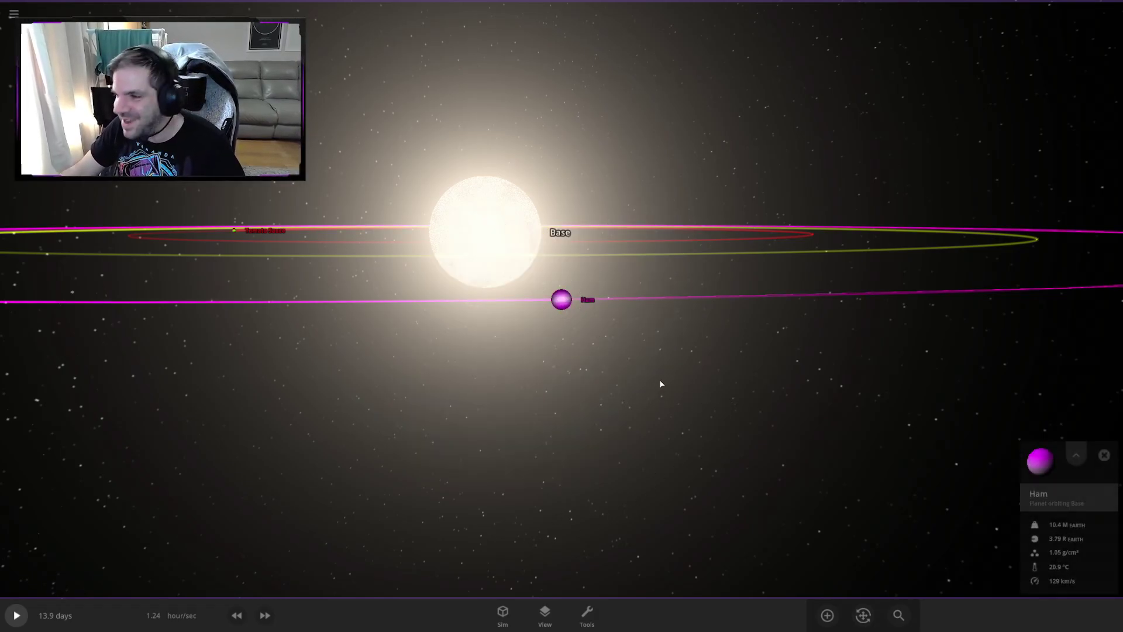
left_click_drag(659, 381, 631, 388)
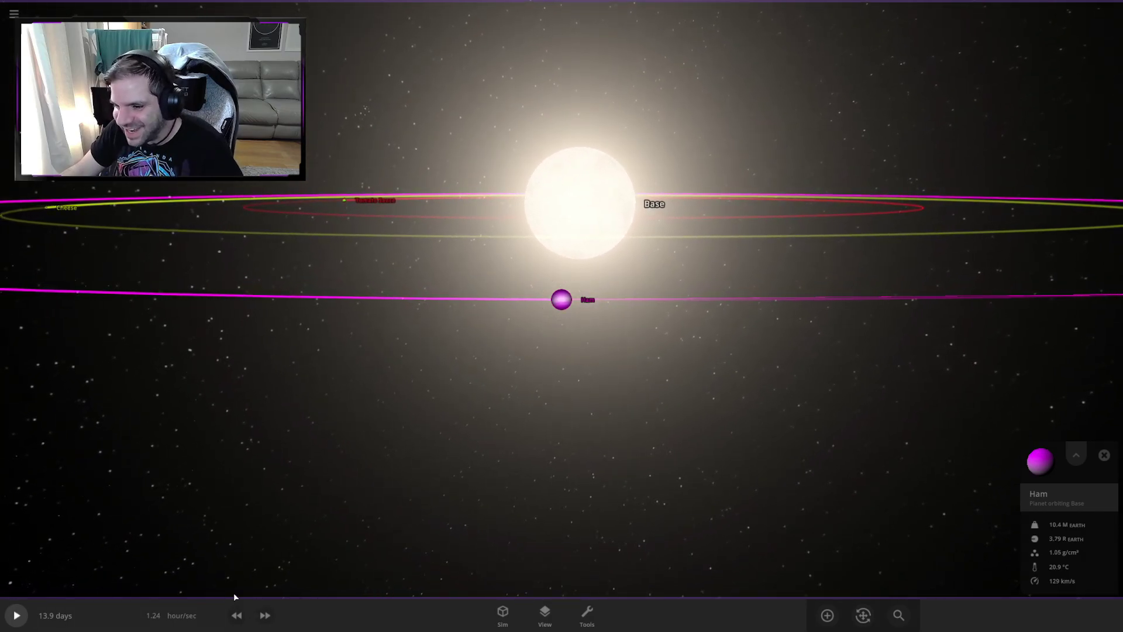
- Place a Random Moon, Ilinustascus, in orbit around Ham and open its full details
left_click(824, 614)
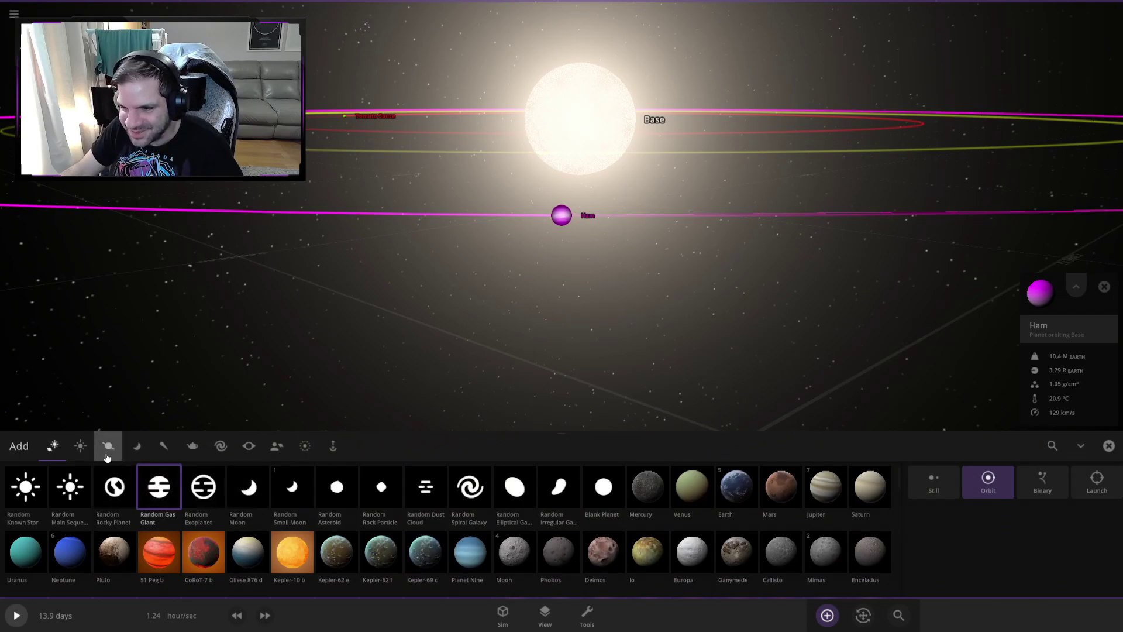
left_click(137, 445)
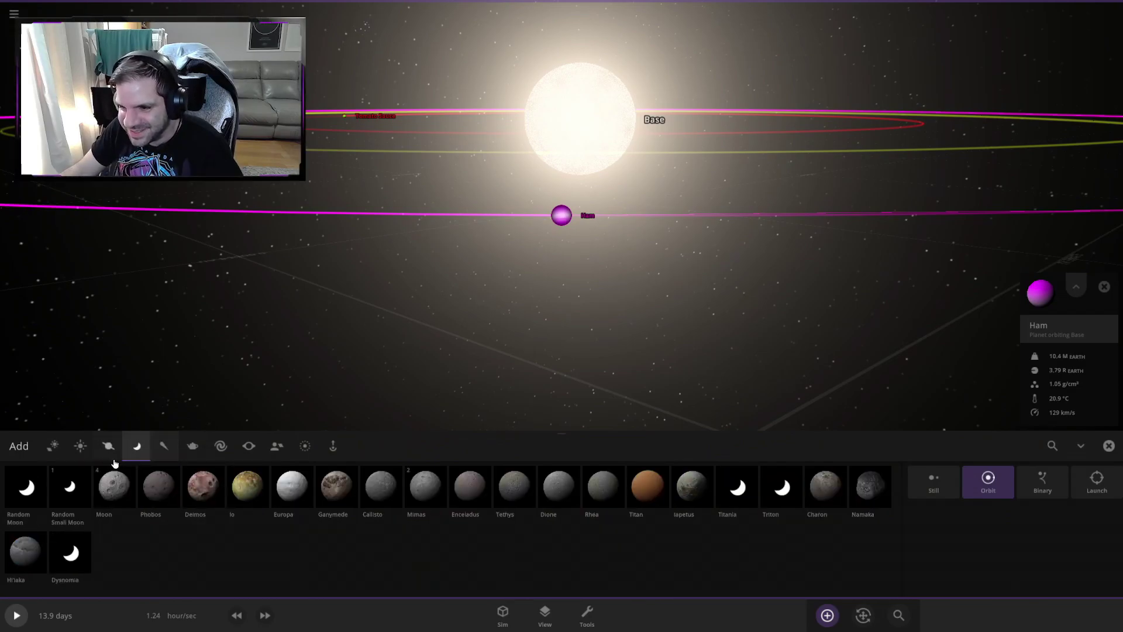
left_click(33, 489)
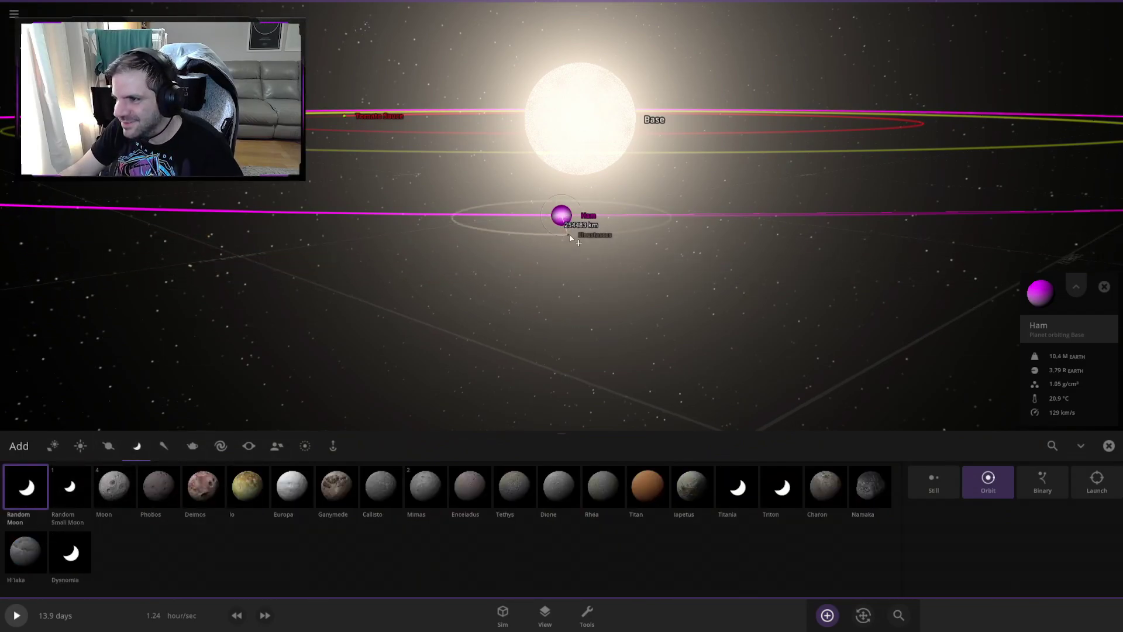
scroll(575, 282, "up", 5)
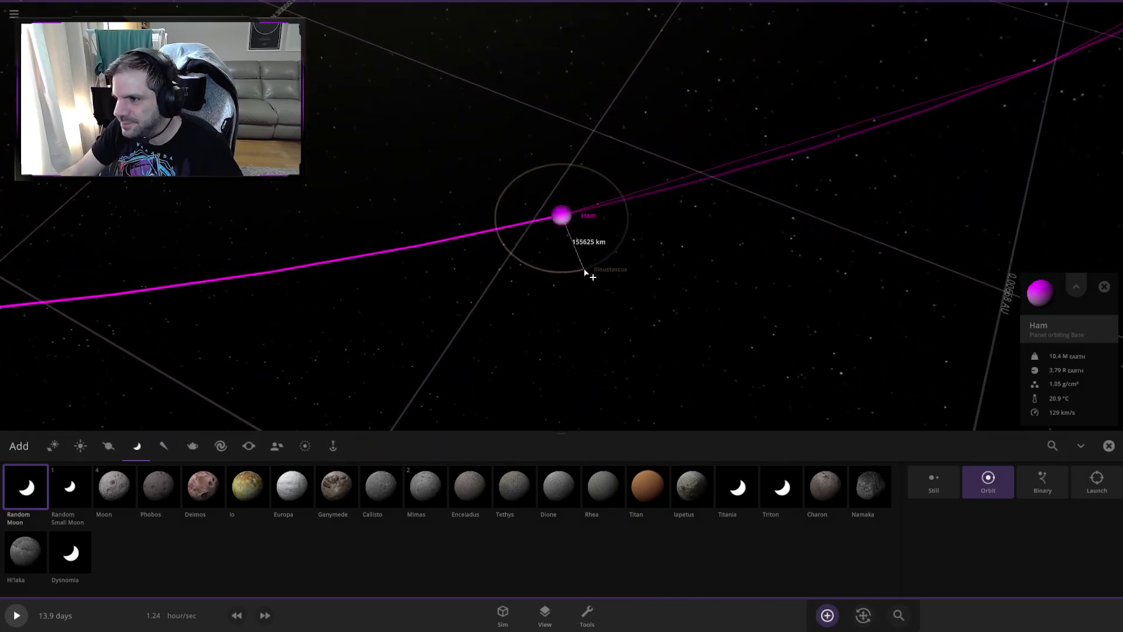
left_click(582, 268)
key("Escape")
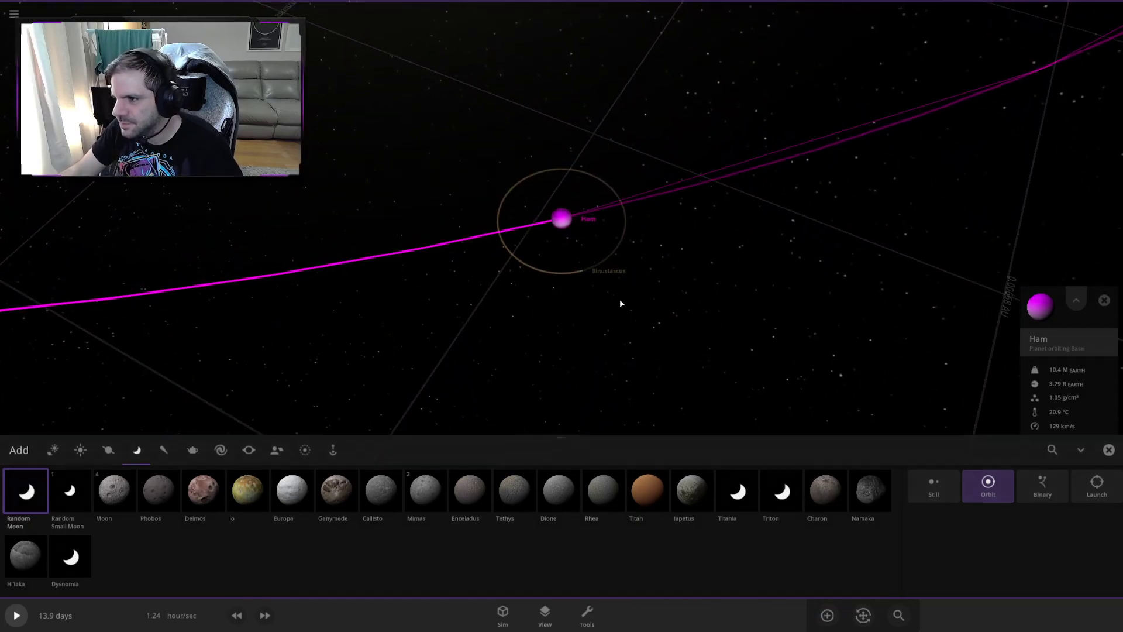
double_click(585, 355)
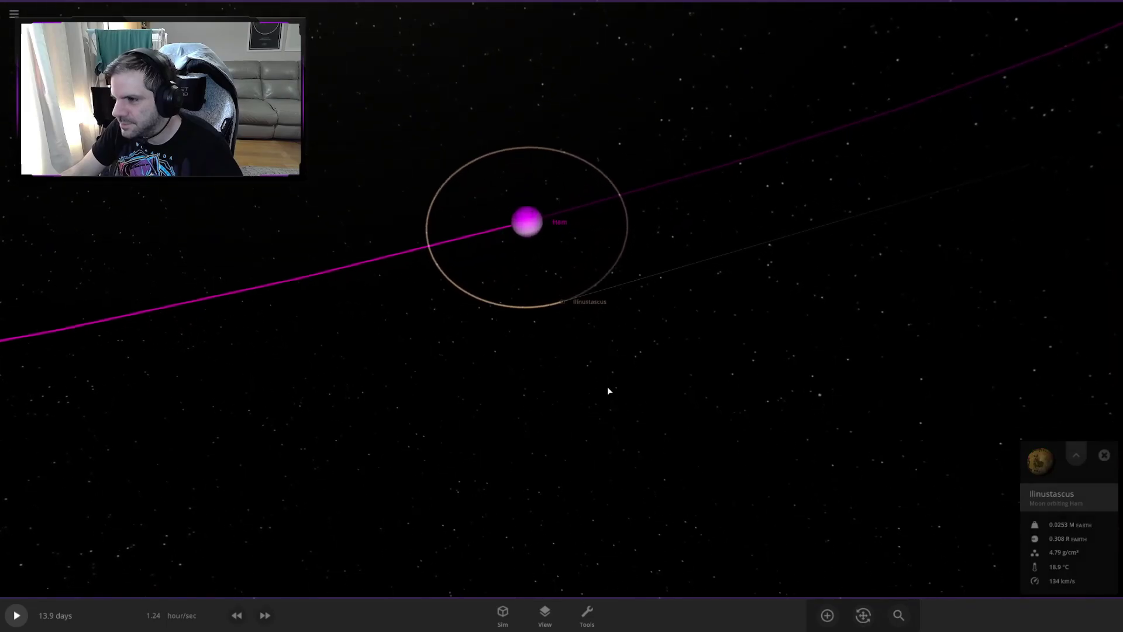
scroll(592, 288, "down", 5)
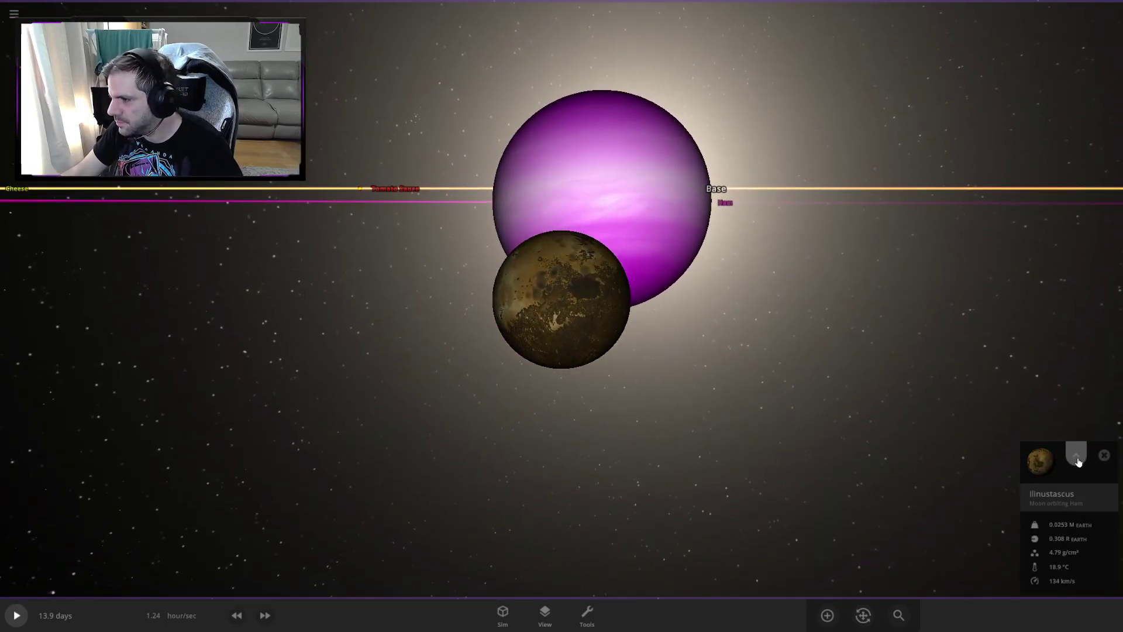
left_click(1076, 455)
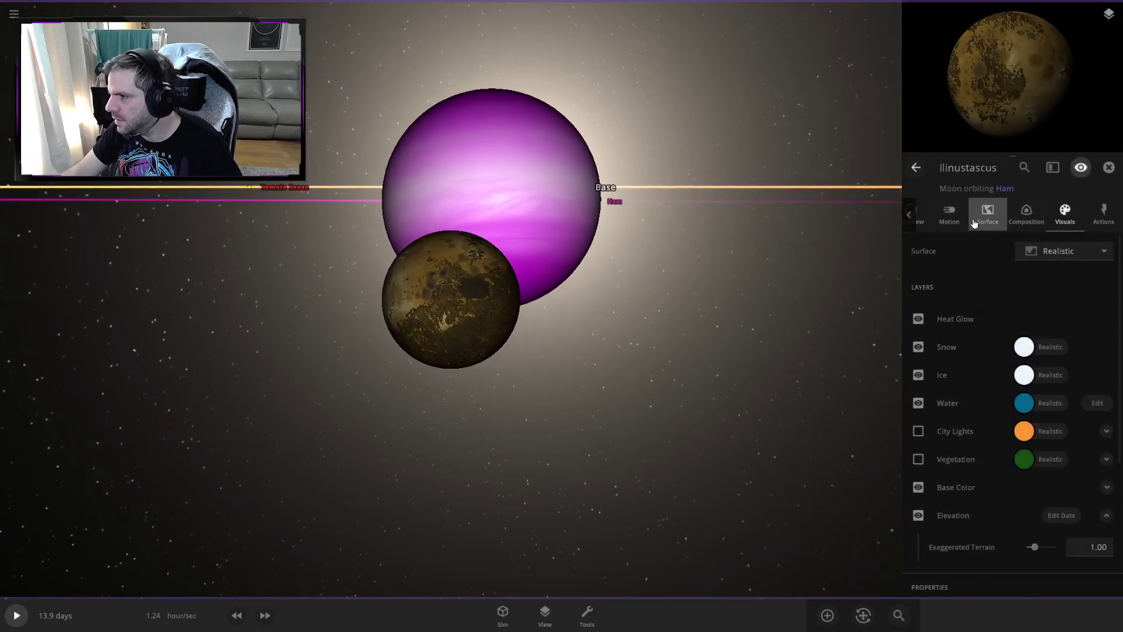
- Rename the moon 'Pineapple' and set its High elevation Base Color to pale yellow
left_click(924, 224)
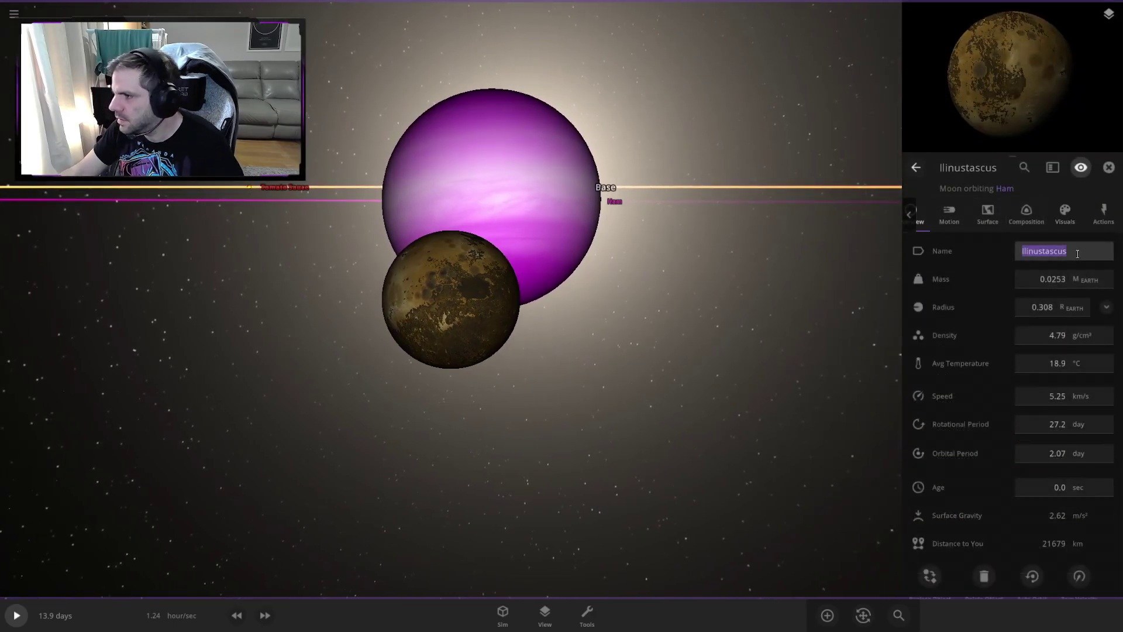
type("Pl")
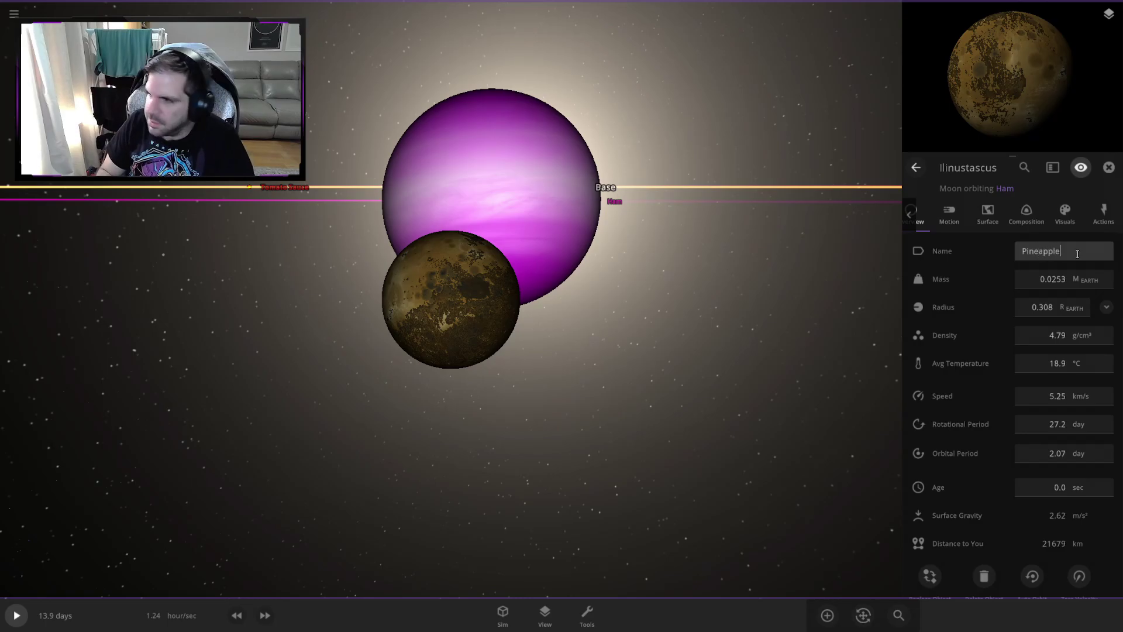
left_click(1065, 214)
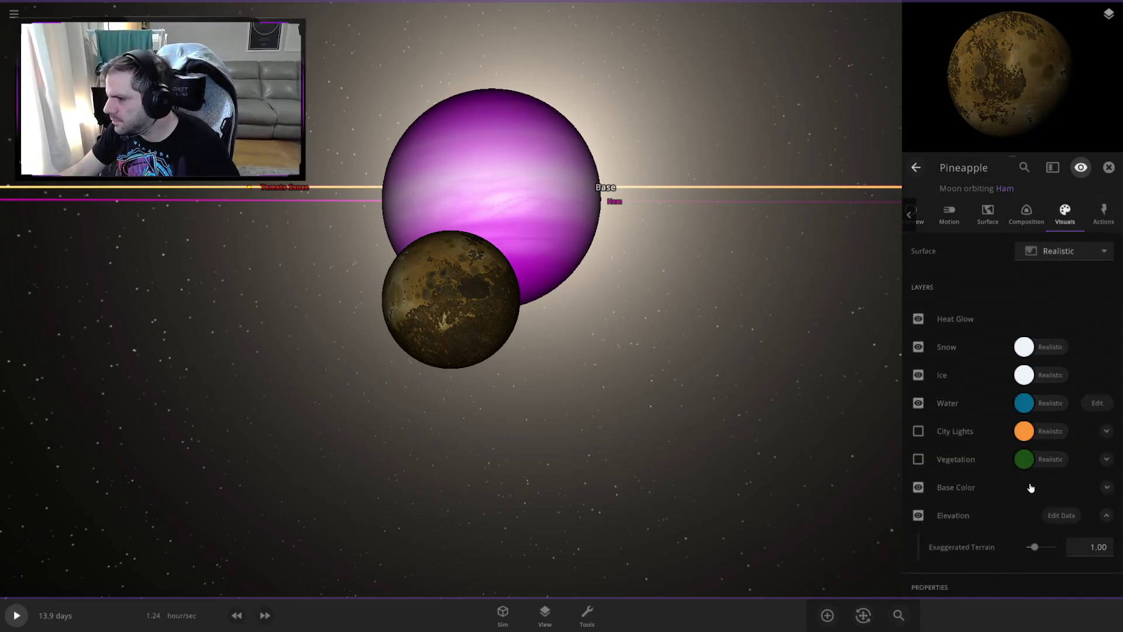
scroll(1031, 487, "down", 2)
left_click(1038, 390)
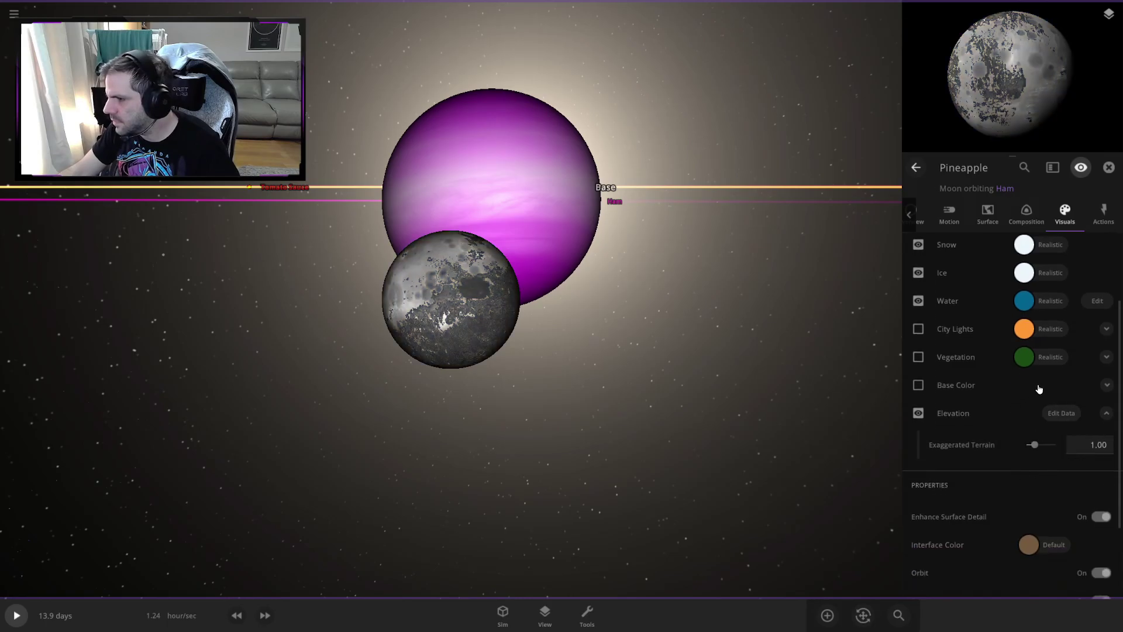
left_click(1110, 386)
scroll(1046, 456, "down", 2)
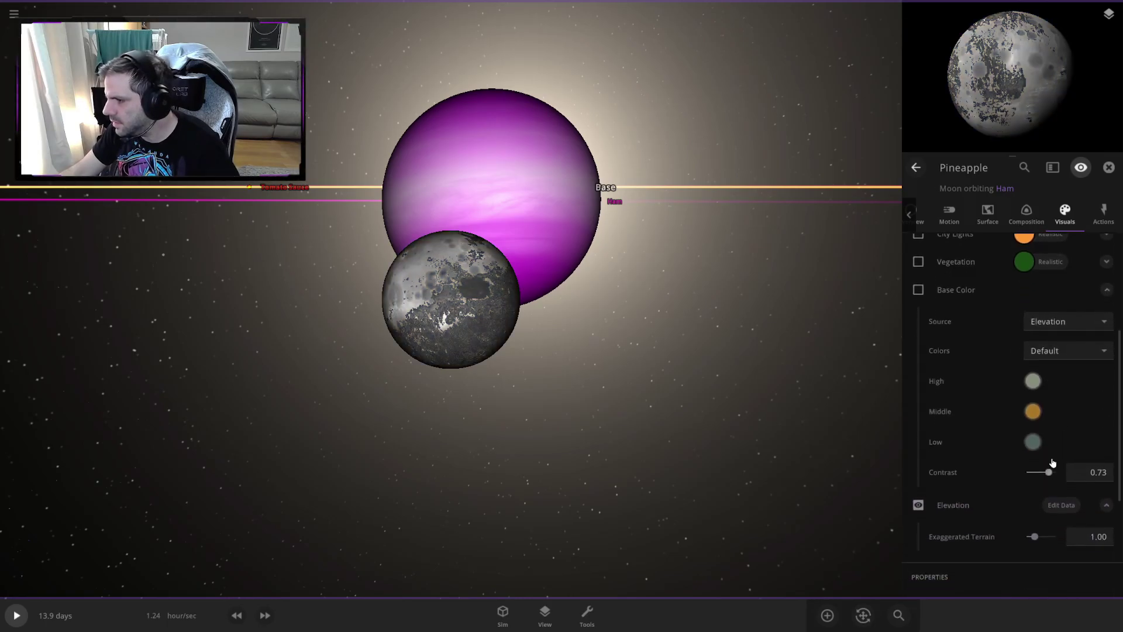
left_click(1033, 382)
left_click_drag(976, 400, 976, 393)
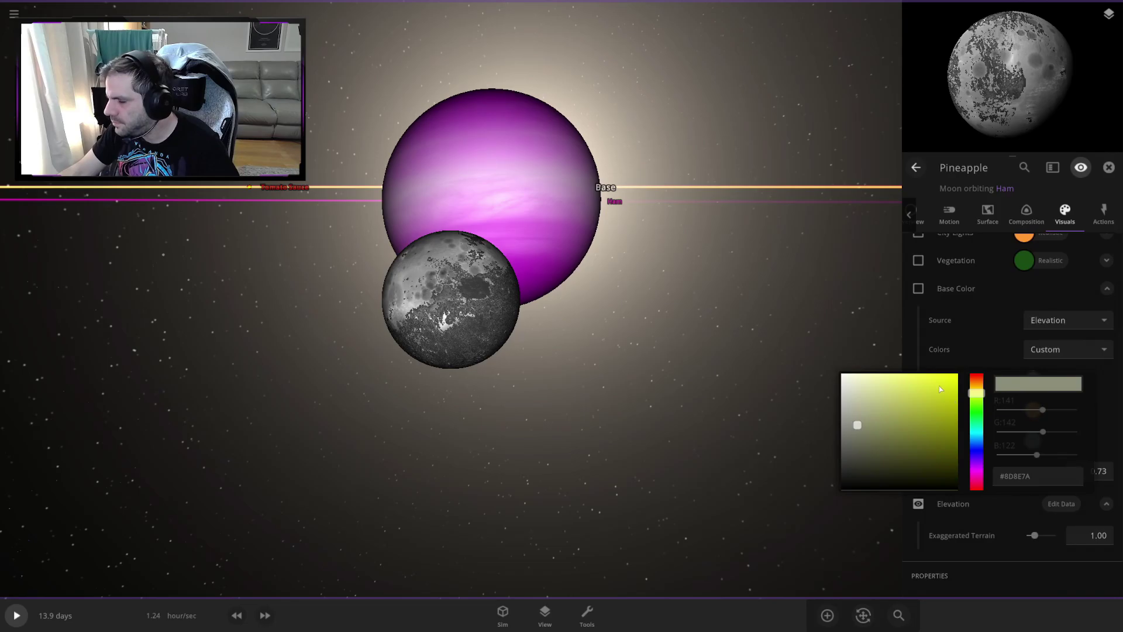
left_click(910, 394)
left_click(967, 343)
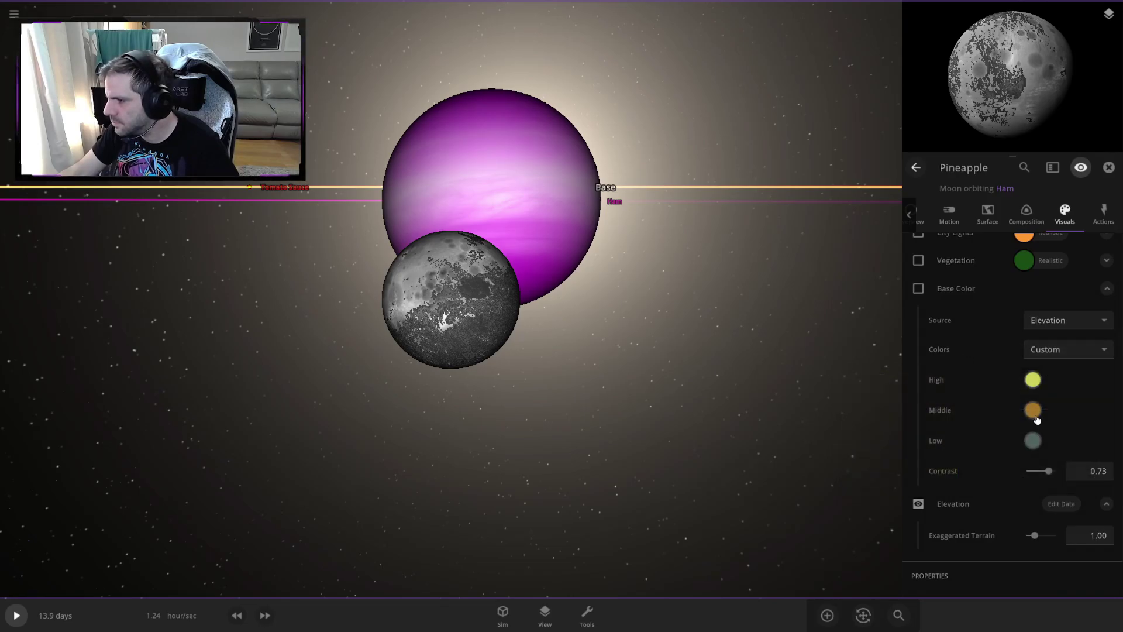
- Shift Pineapple's Middle and Low elevation colours to yellow and re-enable the Base Color layer
left_click(1033, 409)
left_click_drag(984, 421, 981, 427)
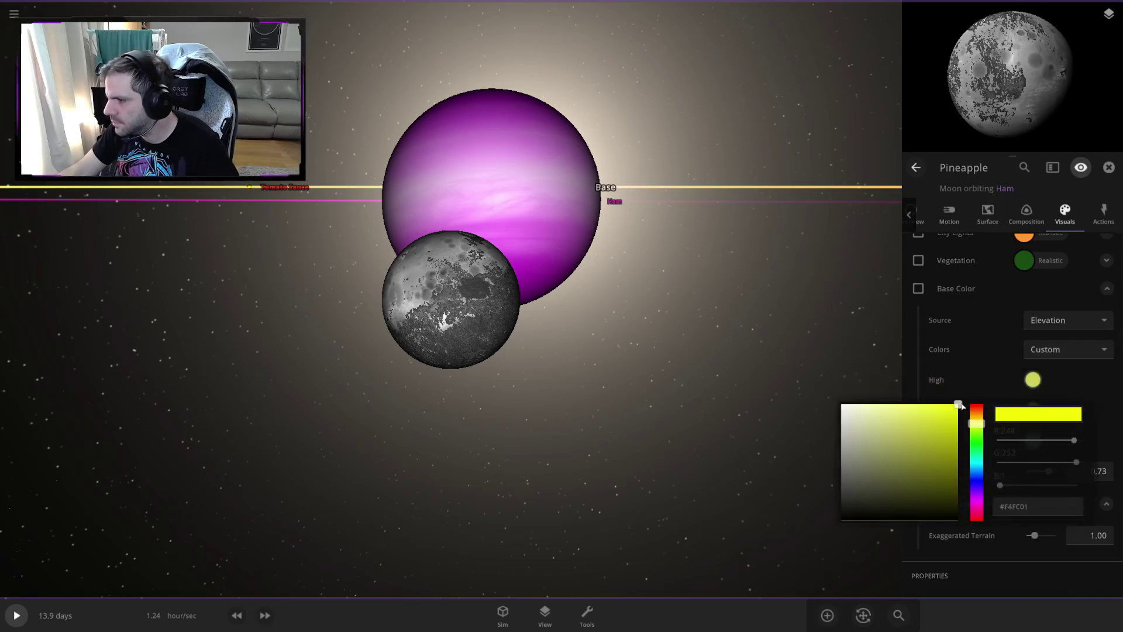
left_click(986, 381)
left_click(1033, 440)
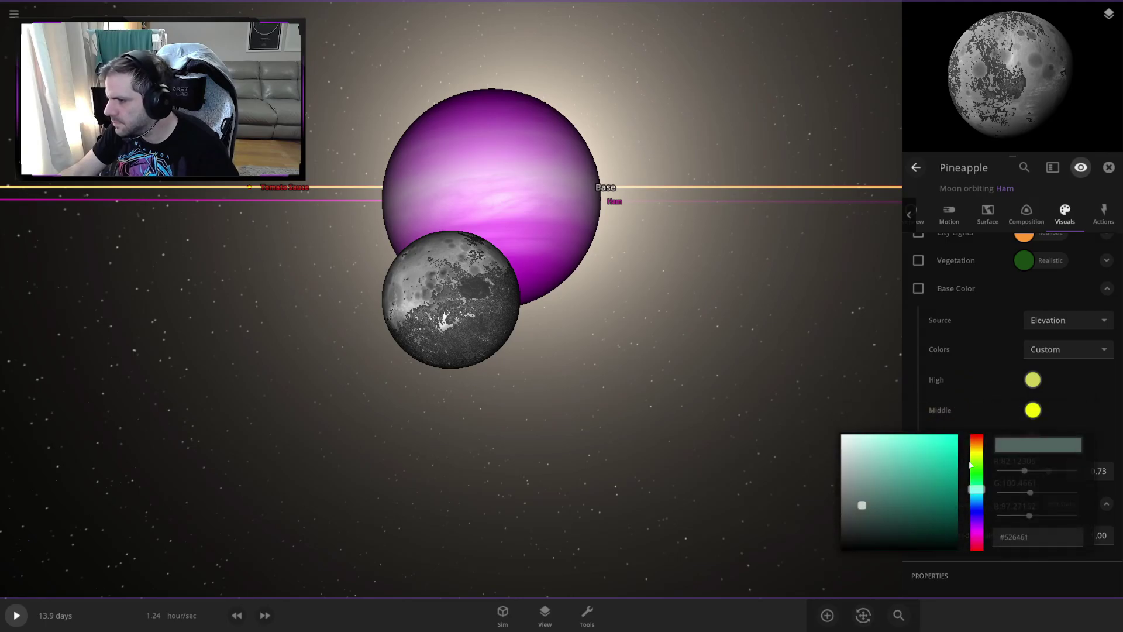
left_click_drag(981, 460, 979, 456)
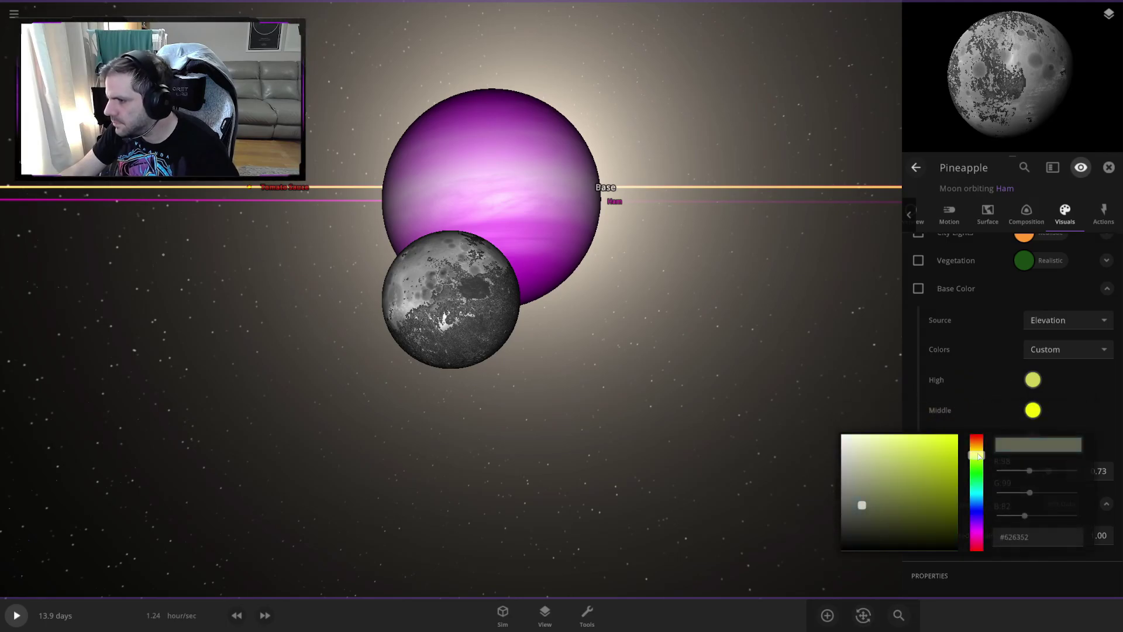
left_click(973, 417)
scroll(1088, 421, "up", 5)
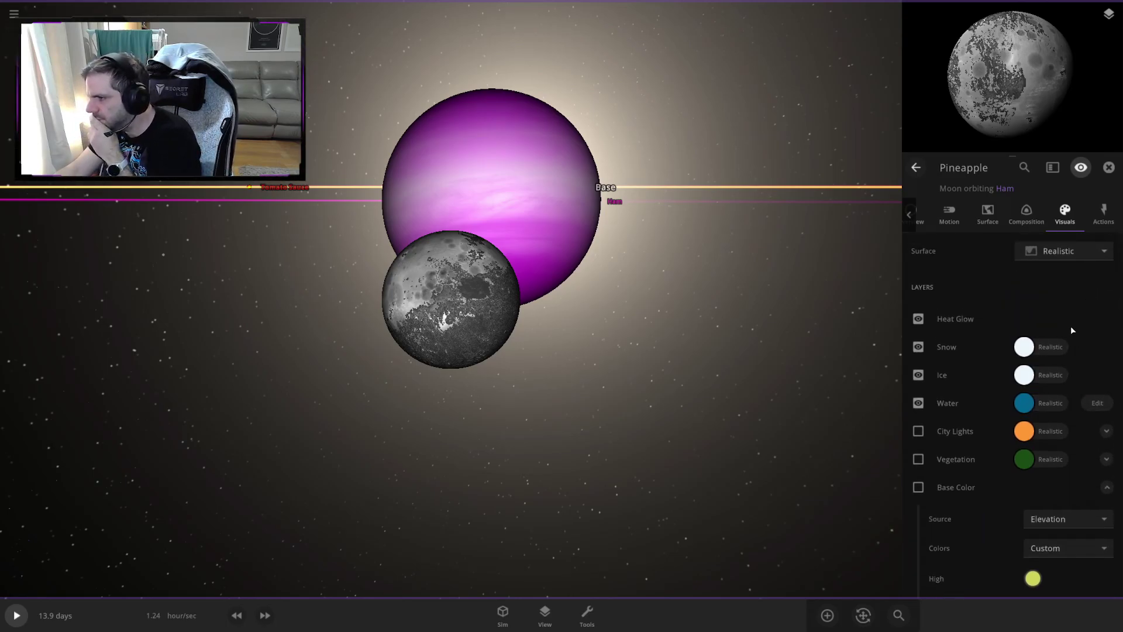
scroll(1072, 331, "down", 3)
scroll(1076, 338, "down", 3)
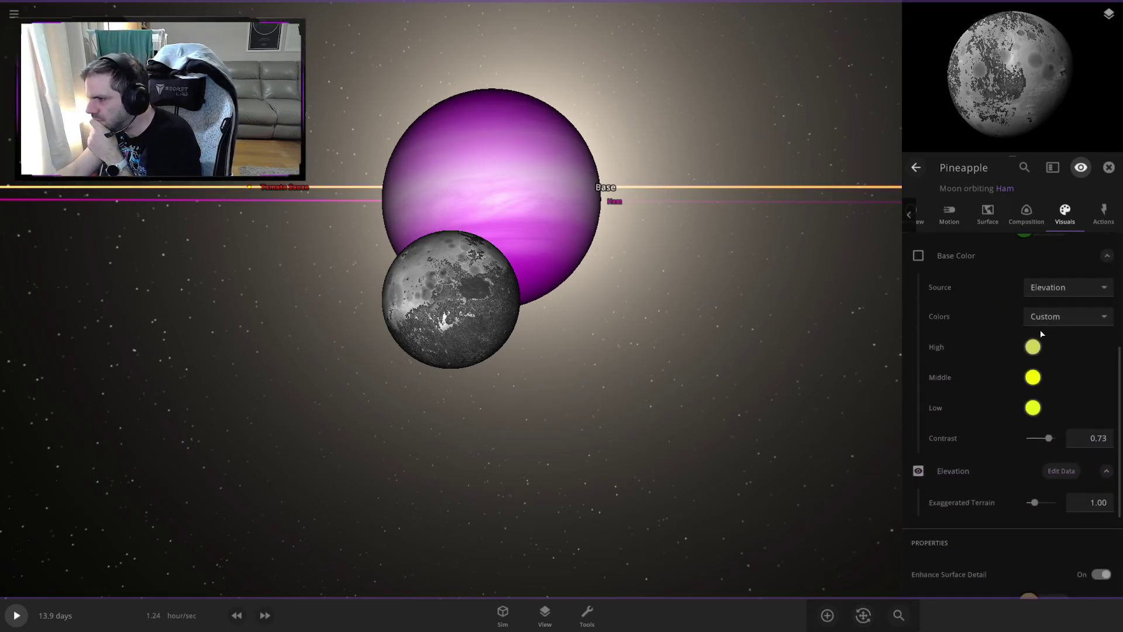
left_click(920, 259)
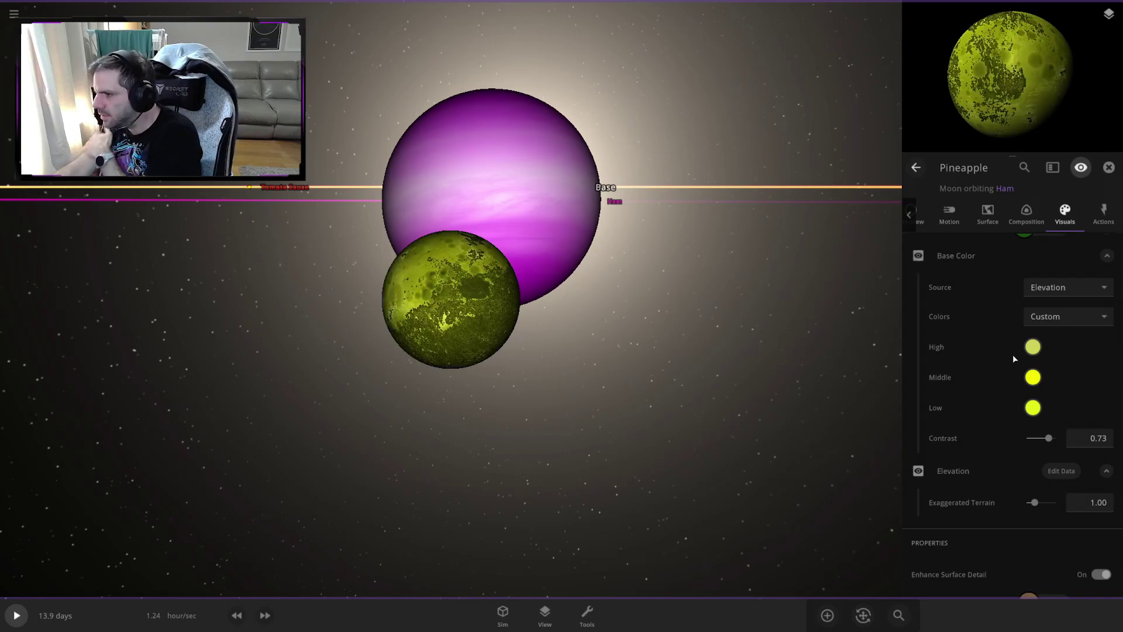
- Make Pineapple's interface colour yellow and view its yellow orbit around Ham
scroll(997, 436, "down", 3)
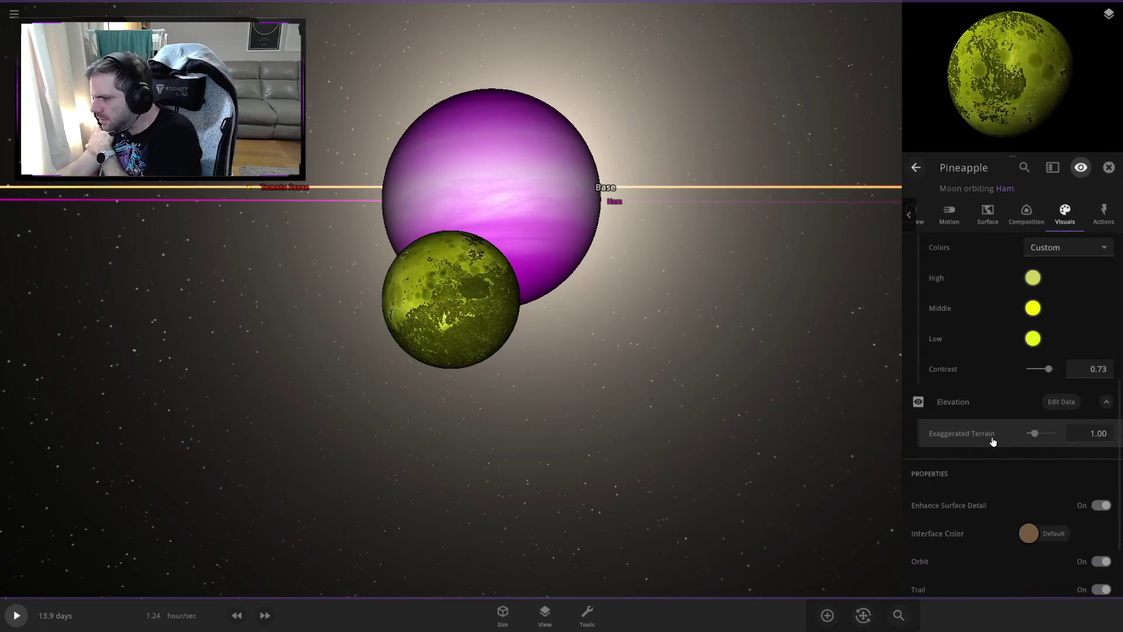
scroll(1001, 424, "down", 1)
left_click(1028, 436)
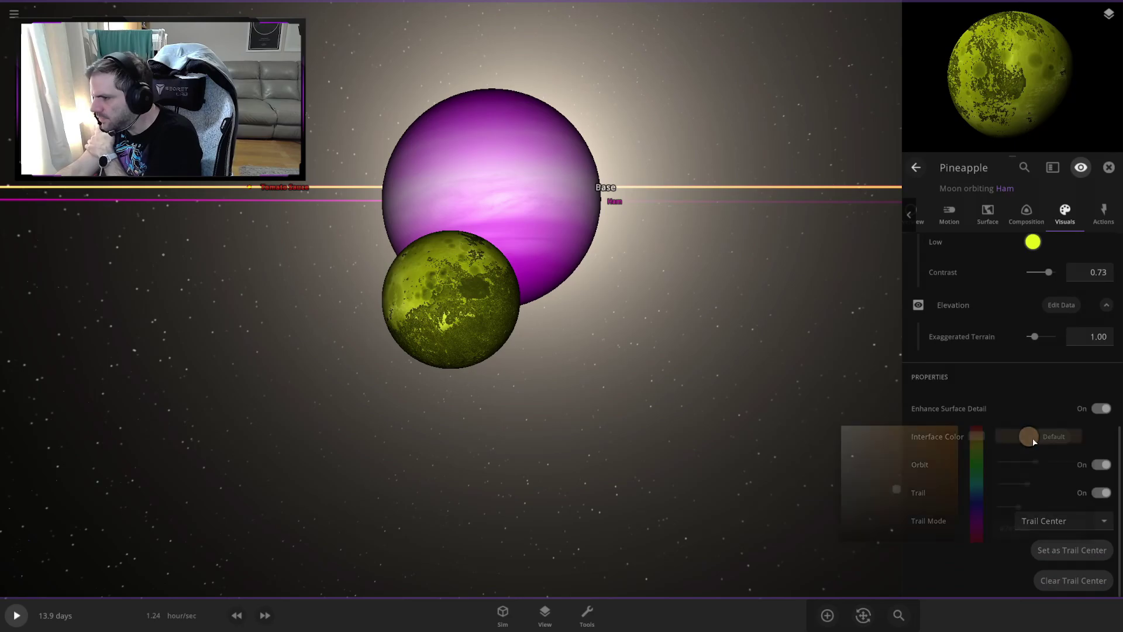
left_click(979, 445)
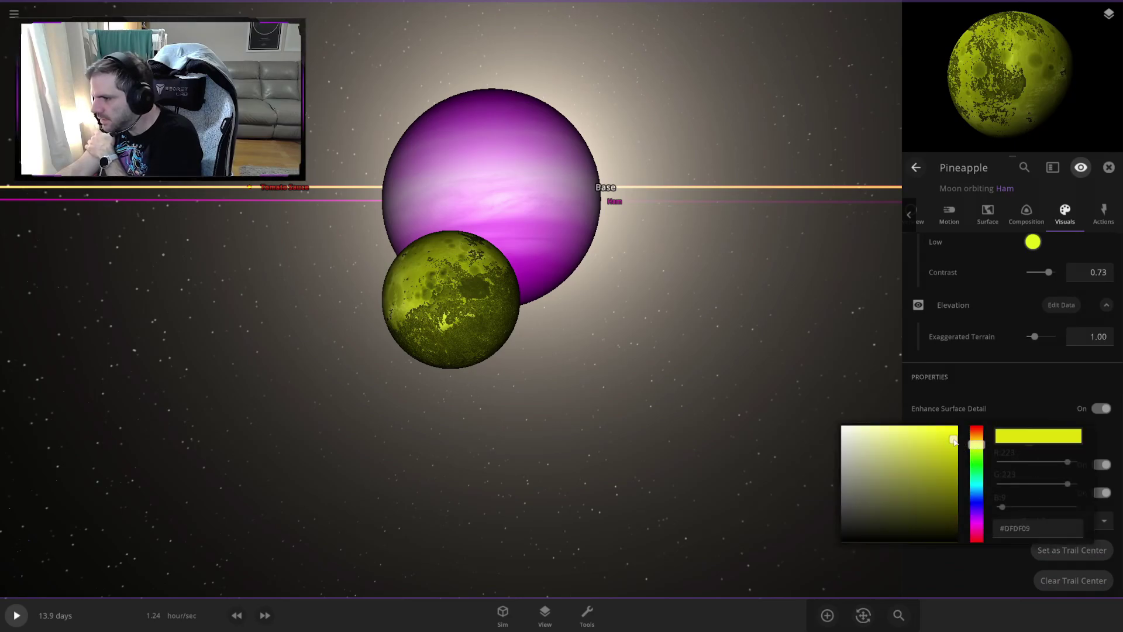
left_click(969, 383)
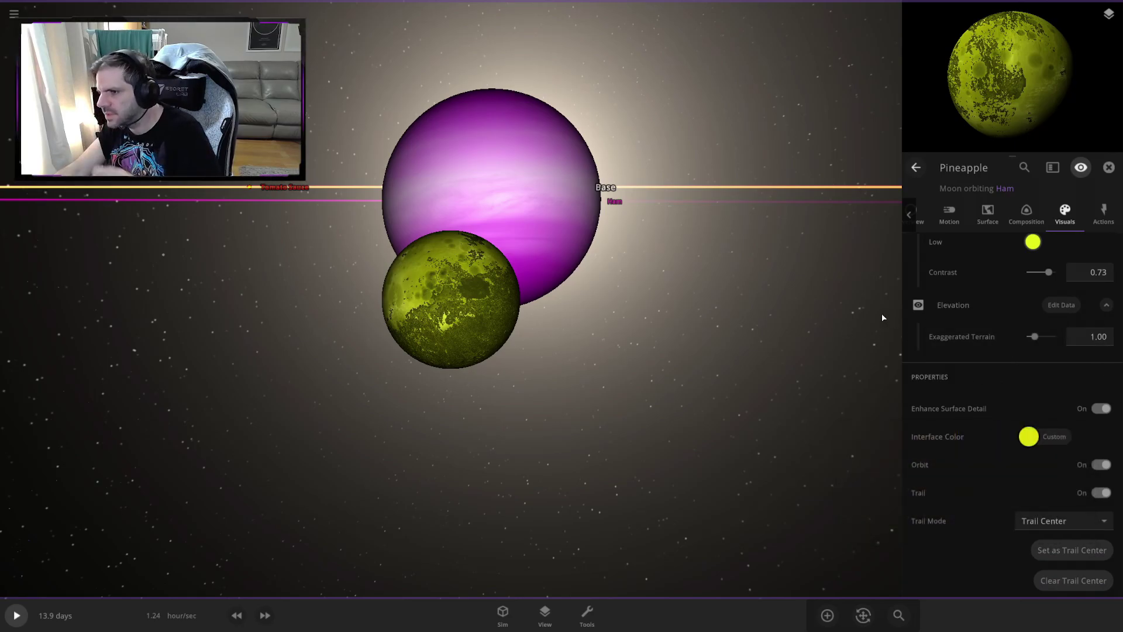
mouse_move(882, 314)
left_mouse_down()
mouse_move(883, 363)
mouse_move(822, 334)
left_mouse_up()
scroll(761, 327, "down", 5)
mouse_move(655, 302)
left_mouse_down()
mouse_move(594, 347)
mouse_move(641, 325)
mouse_move(677, 367)
left_mouse_up()
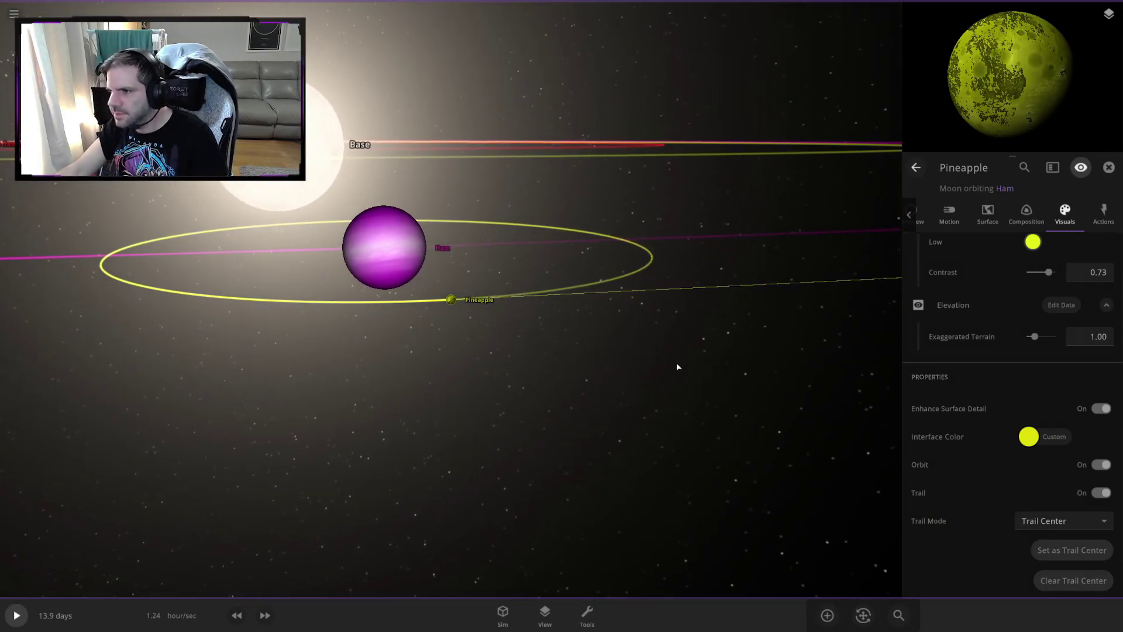
left_click(1109, 167)
scroll(721, 353, "down", 10)
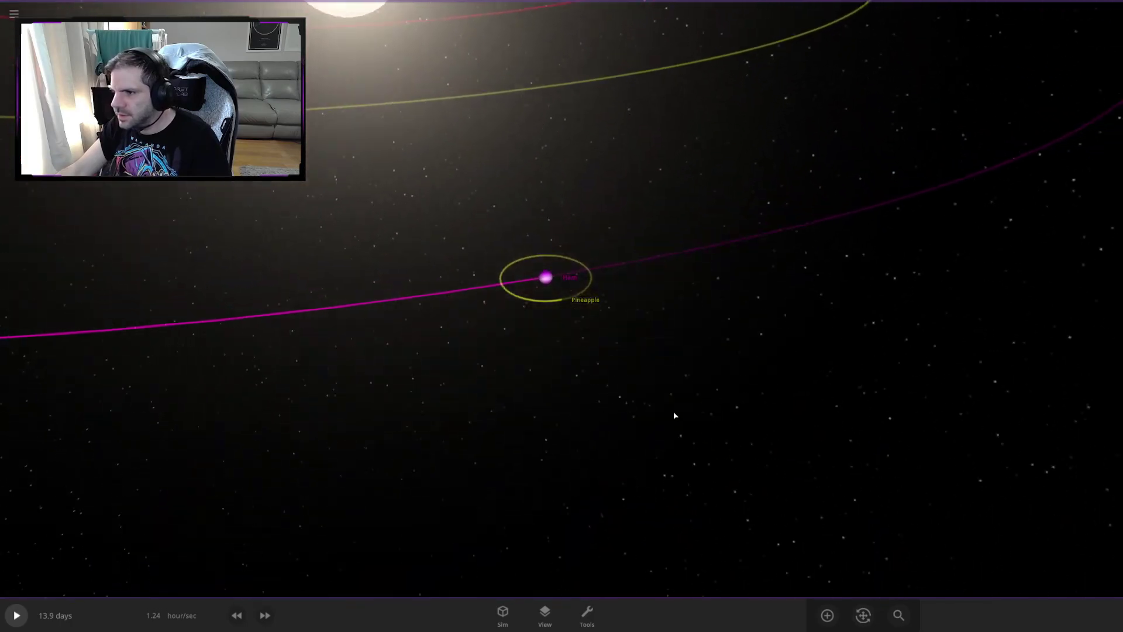
- Orbit the view and focus in turn on Base, Tomato Sauce, Cheese, Pineapple and Ham
mouse_move(674, 415)
left_mouse_down()
mouse_move(684, 363)
mouse_move(629, 269)
mouse_move(449, 132)
left_mouse_up()
left_click(449, 133)
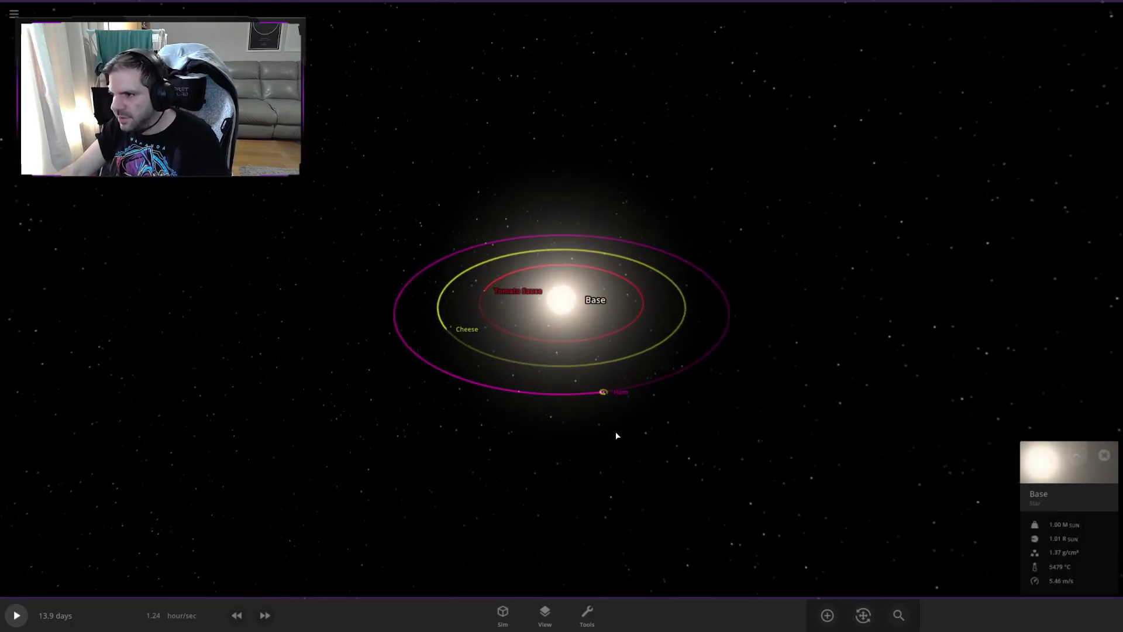
left_click_drag(616, 435, 606, 359)
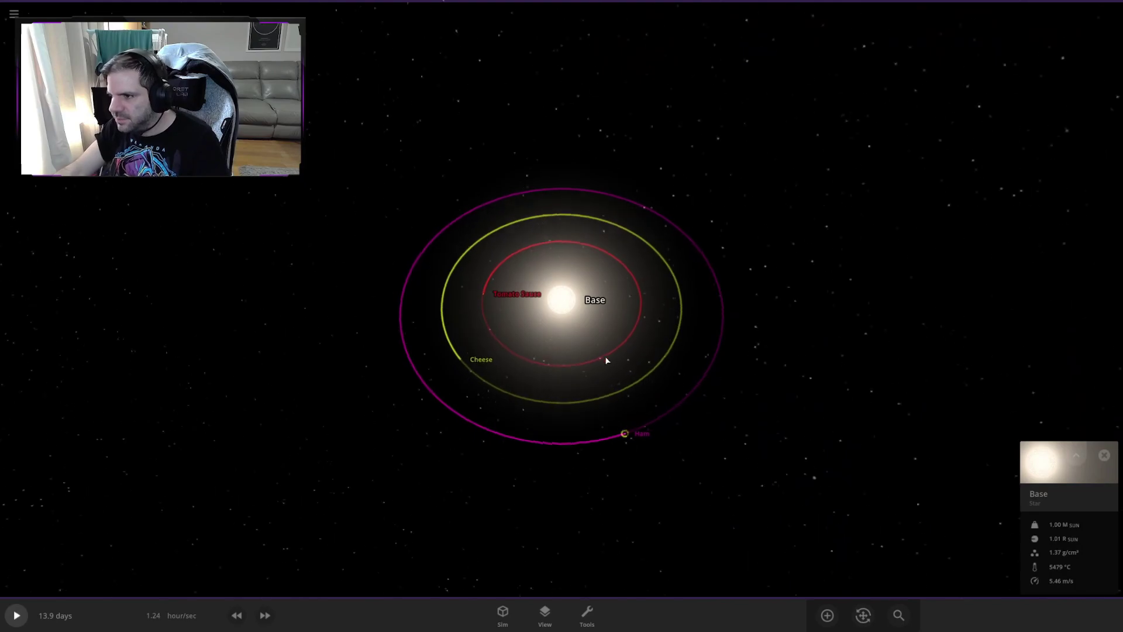
left_click(484, 292)
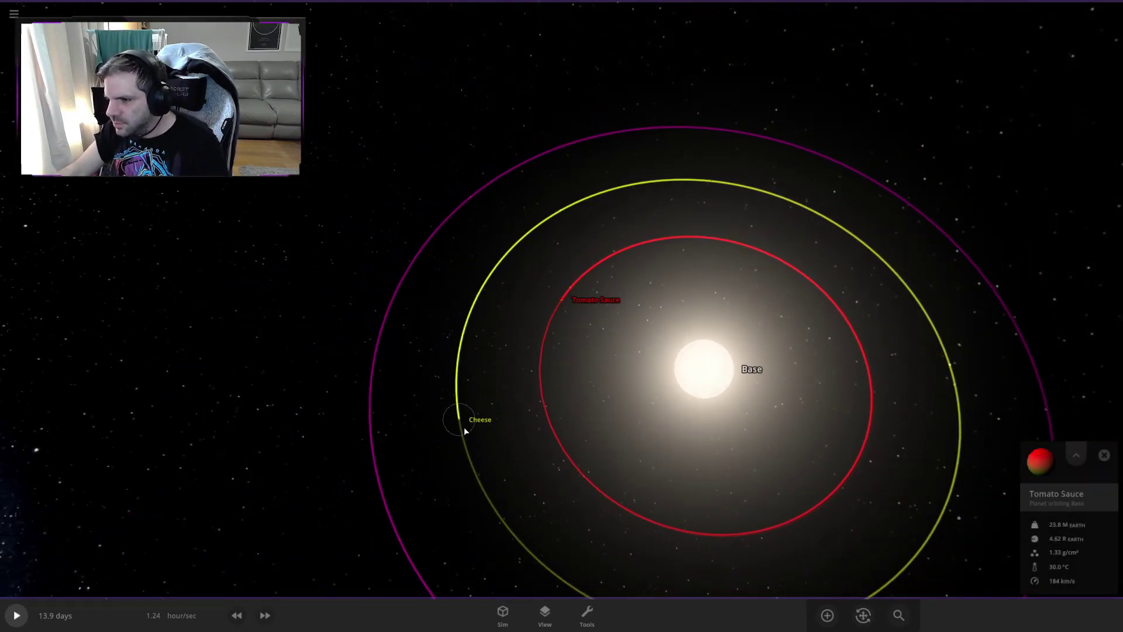
left_click(456, 420)
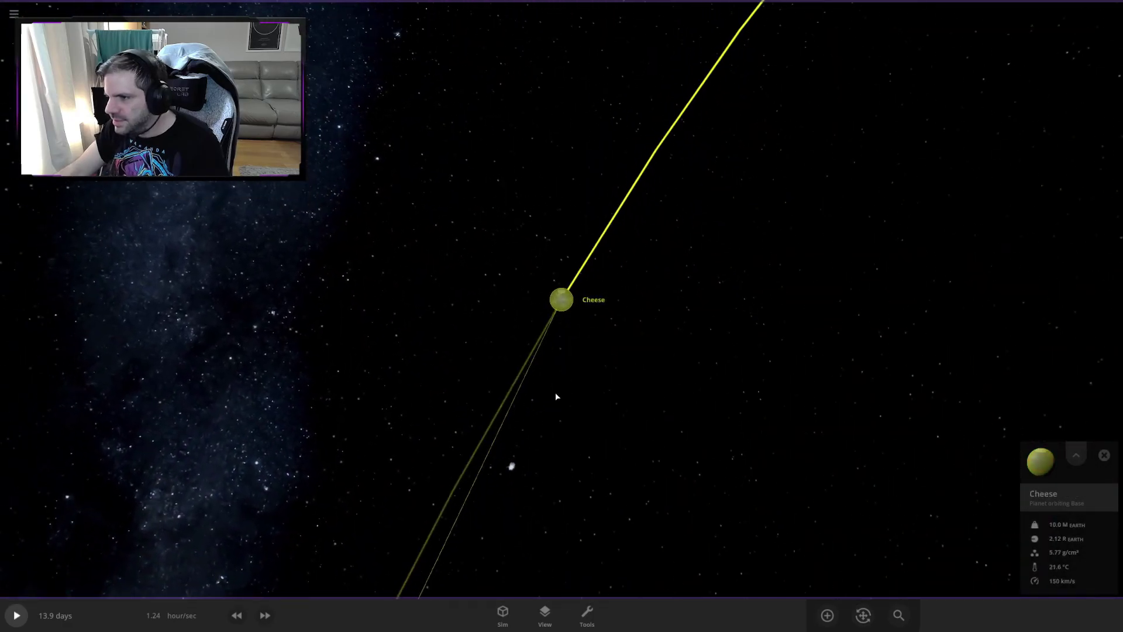
left_click_drag(693, 451, 970, 323)
scroll(970, 323, "down", 10)
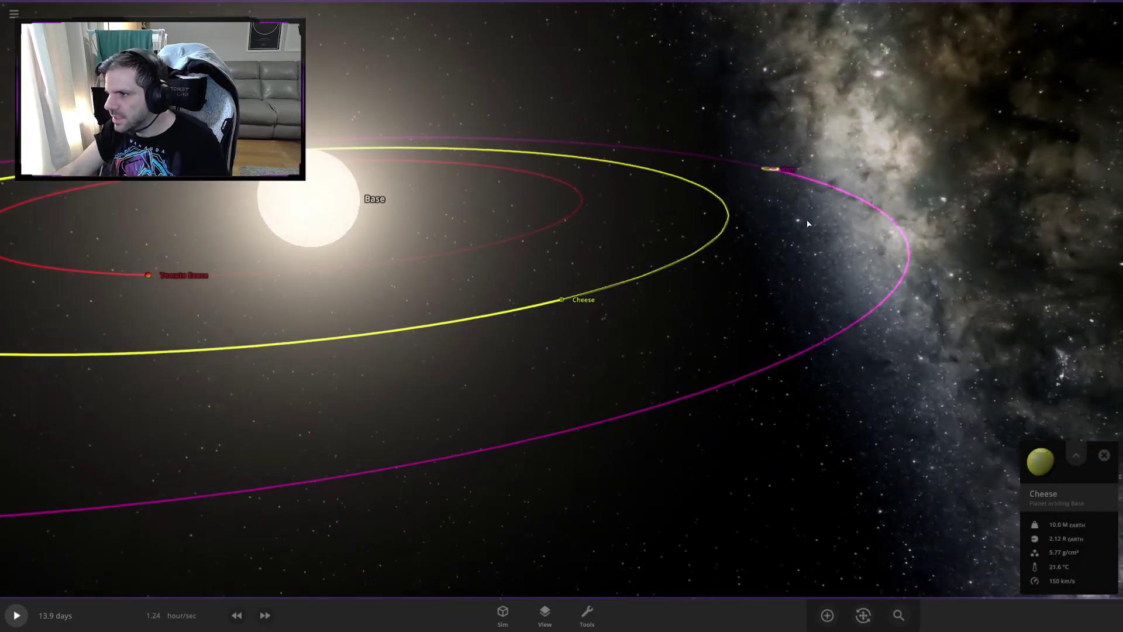
left_click(768, 176)
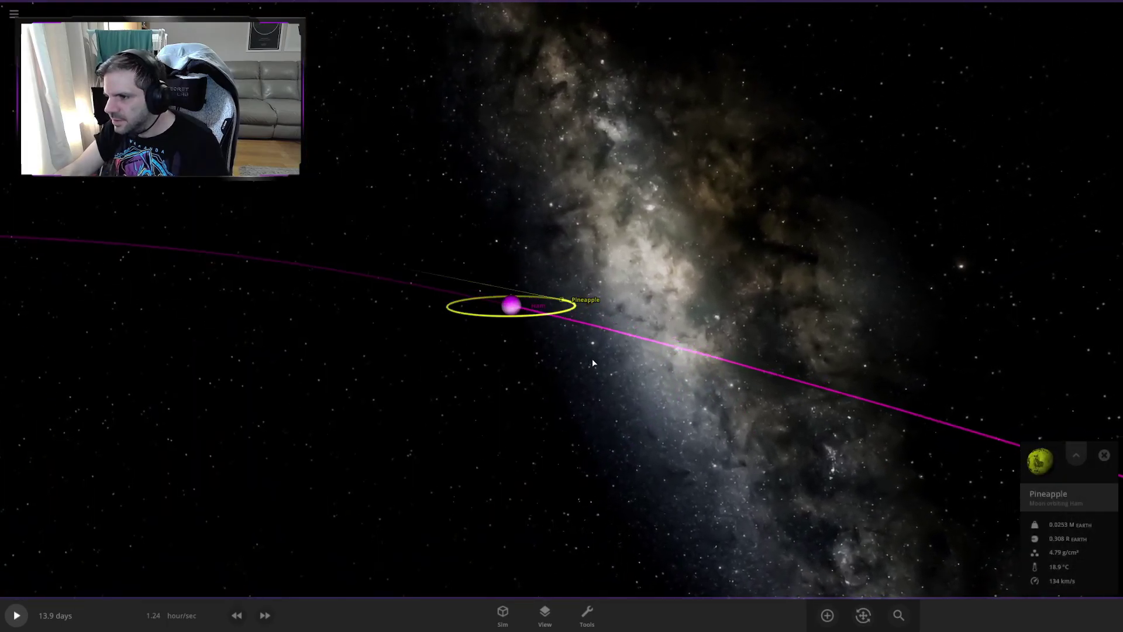
mouse_move(592, 362)
left_mouse_down()
mouse_move(611, 344)
mouse_move(426, 334)
mouse_move(596, 328)
mouse_move(538, 356)
left_mouse_up()
left_click(588, 269)
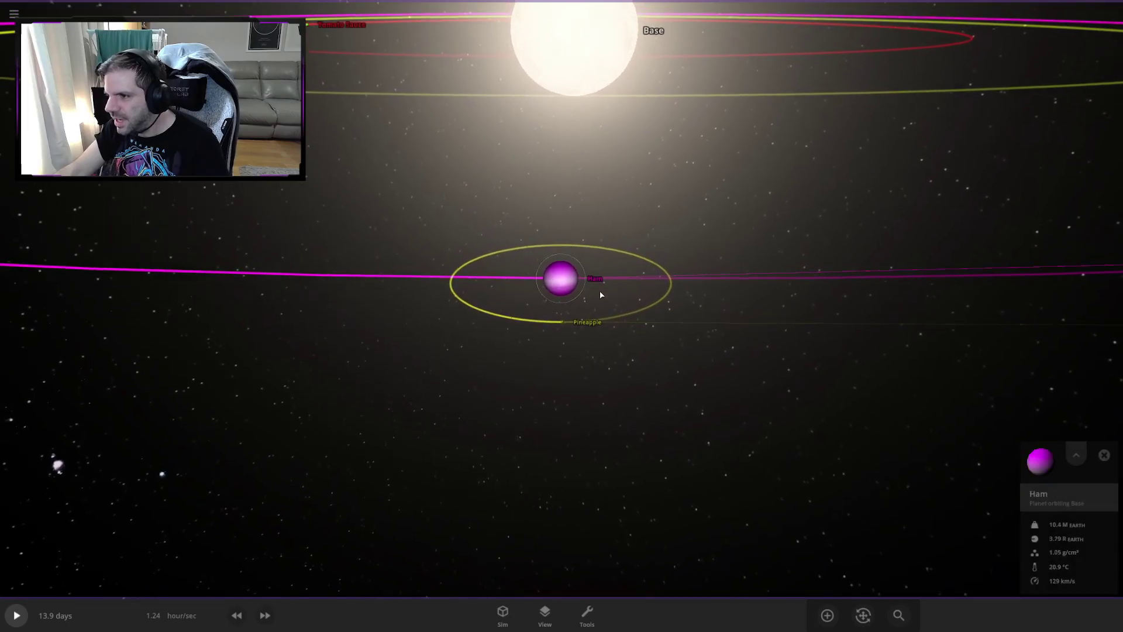
scroll(643, 334, "down", 10)
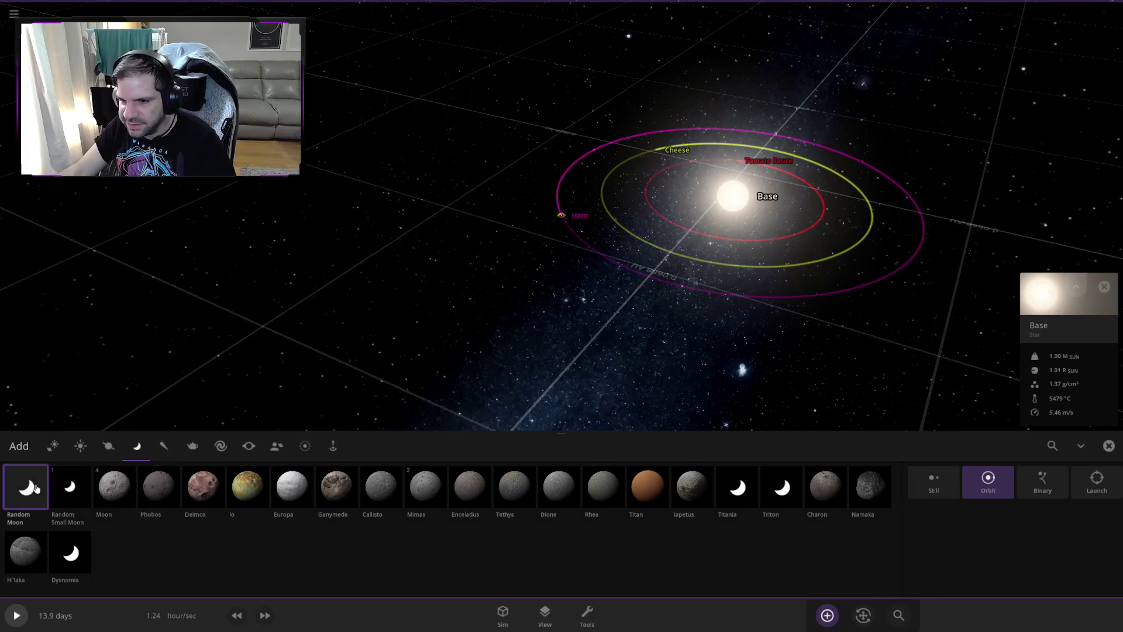
- Place a random body, Acca, on an orbit outside Ham and rename it 'Garlic Sauce'
left_click(679, 381)
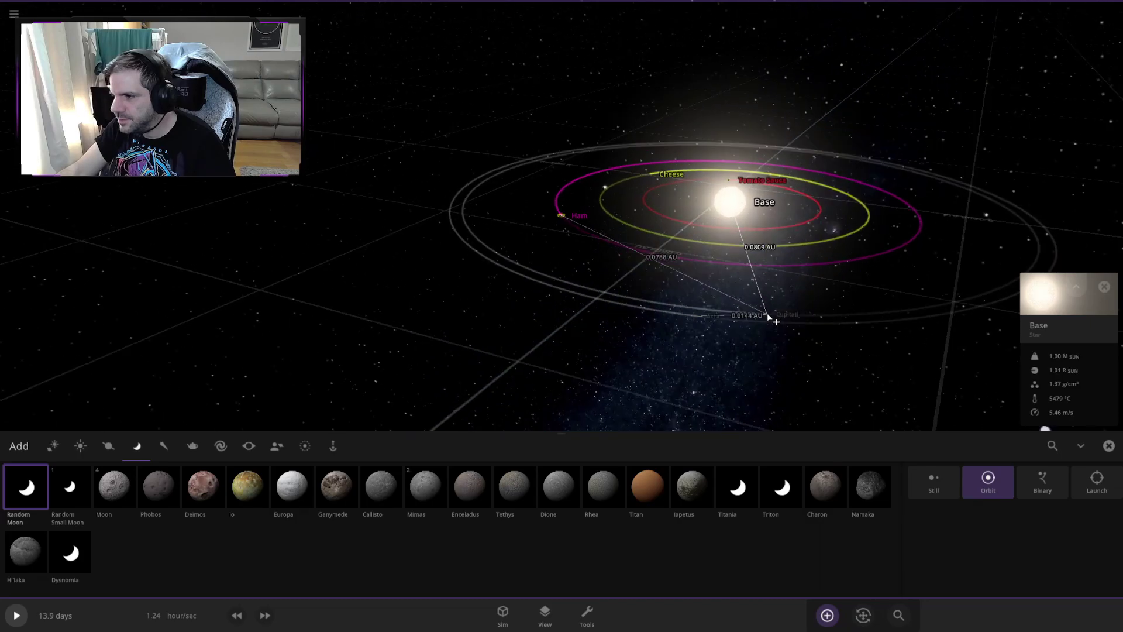
left_click(706, 307)
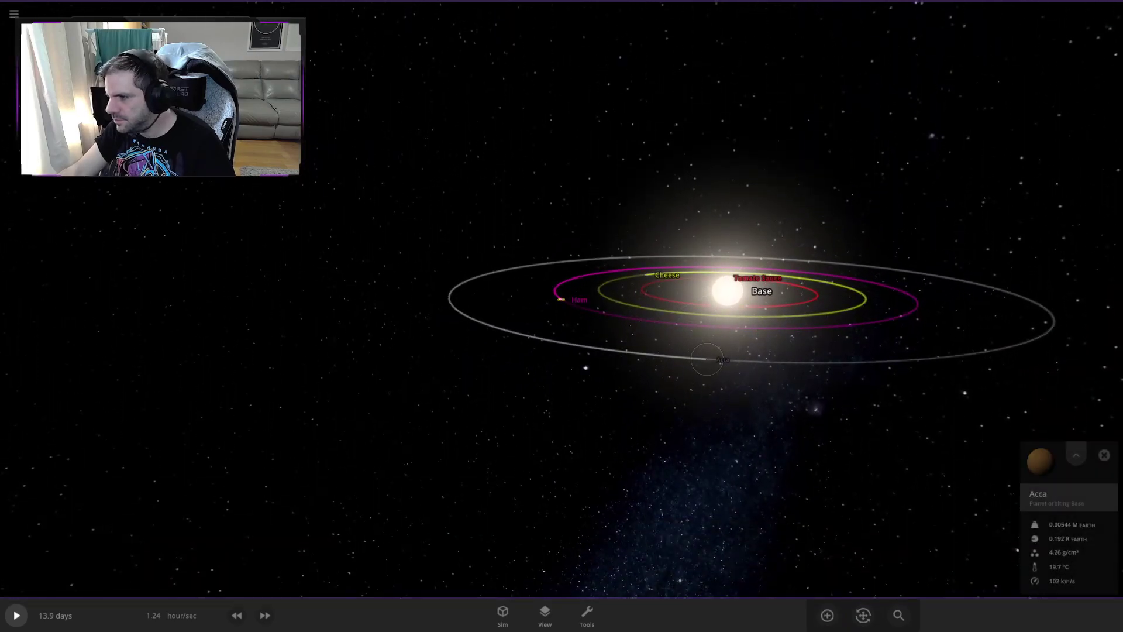
left_click(1075, 454)
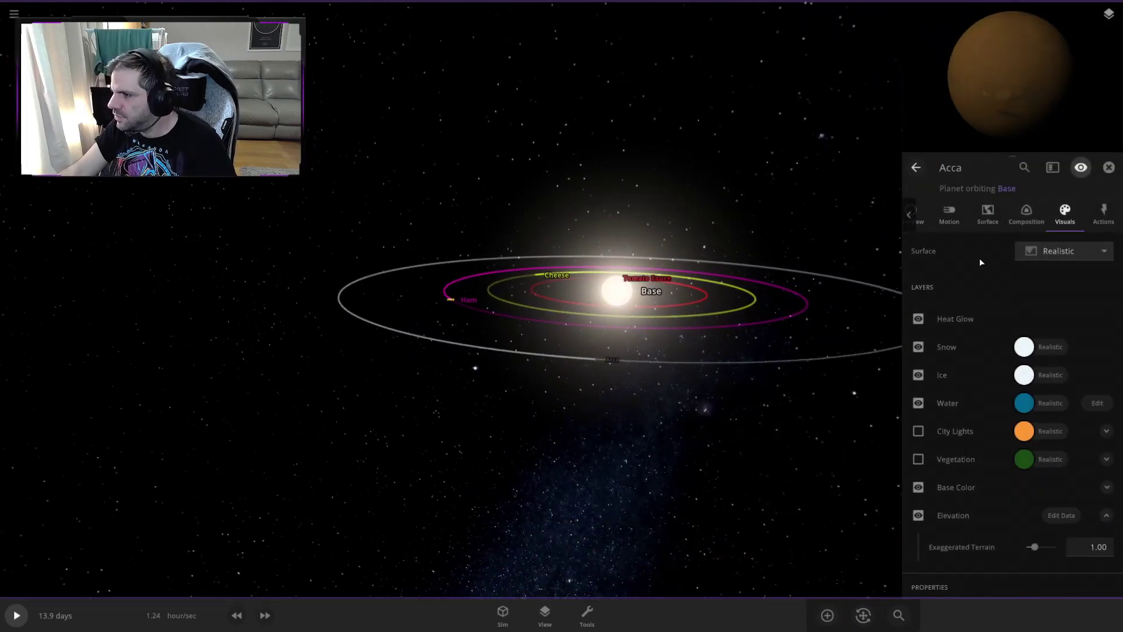
left_click(921, 221)
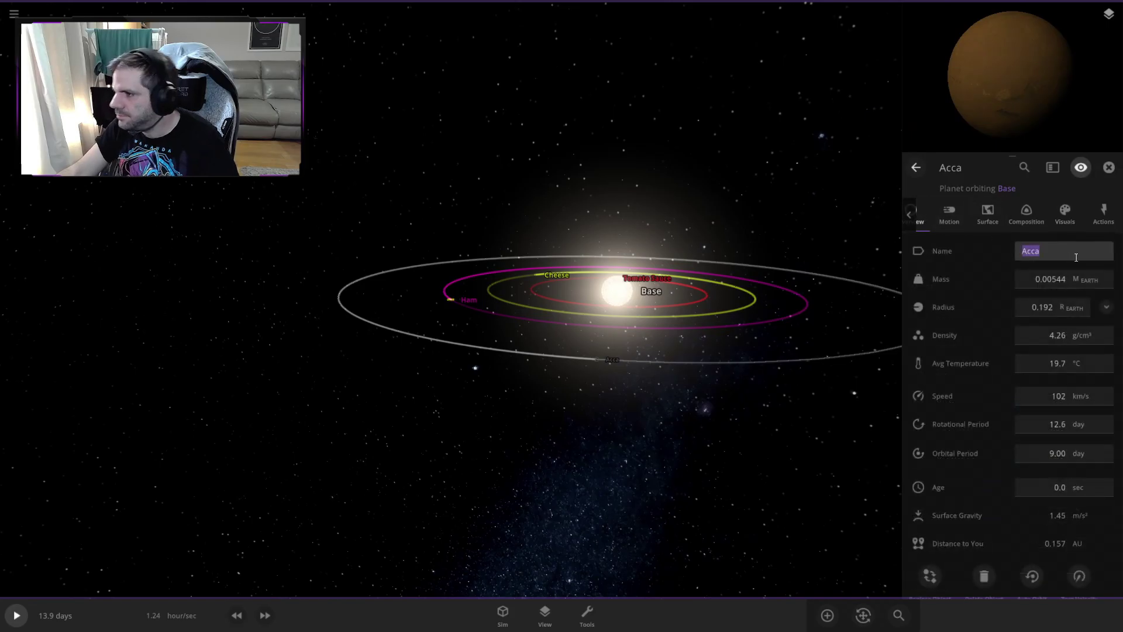
key("BackSpace")
type("Ga")
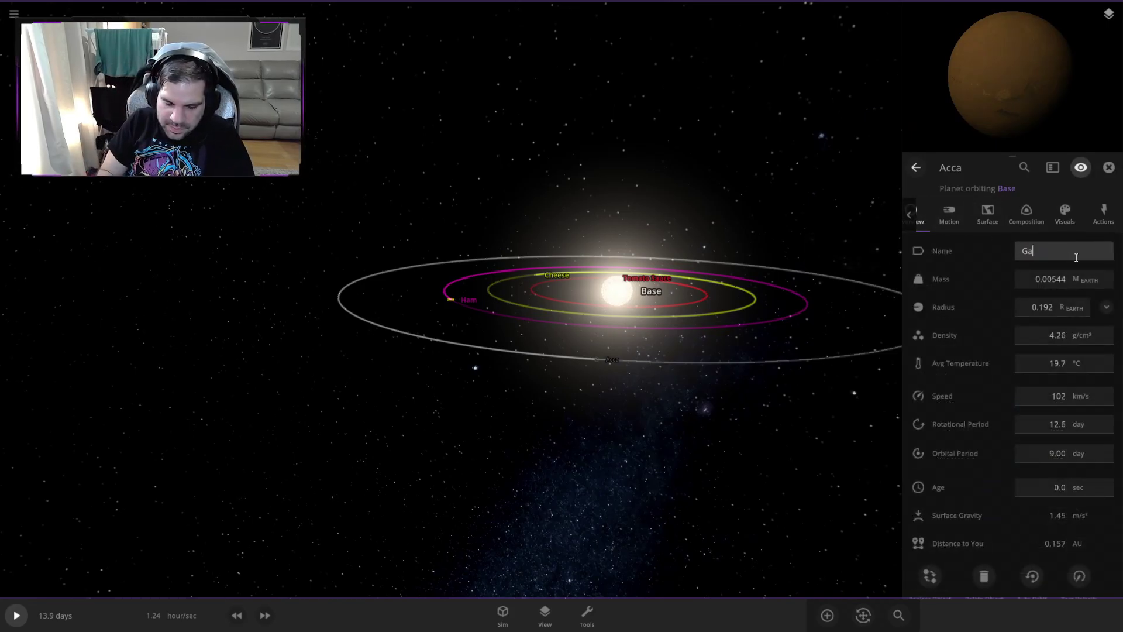
type("rlic Sauce")
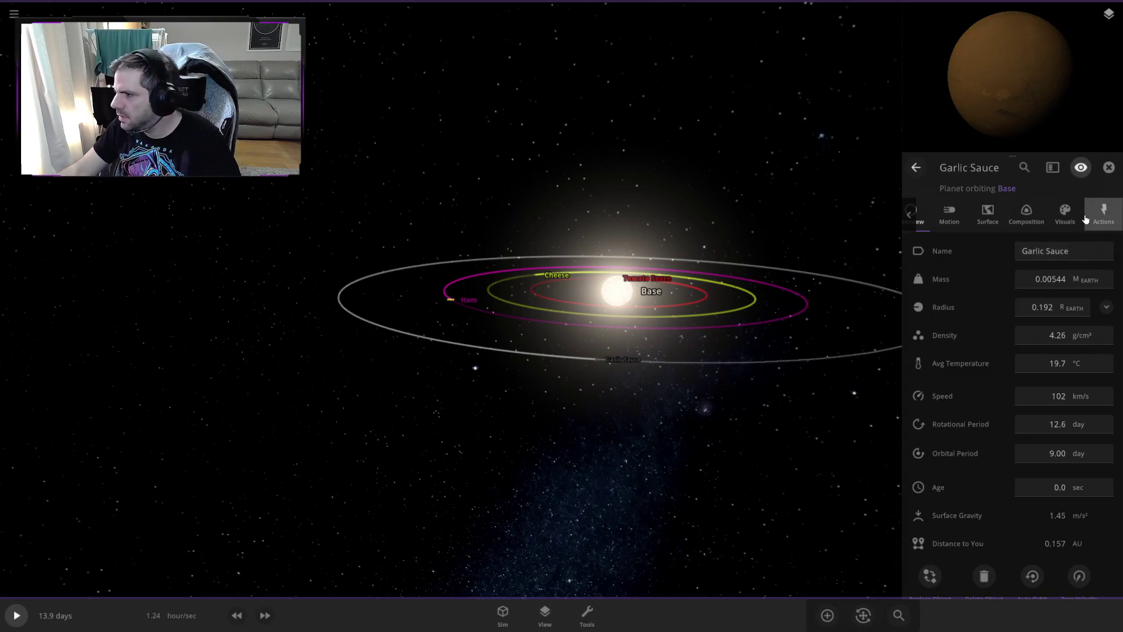
left_click(1064, 214)
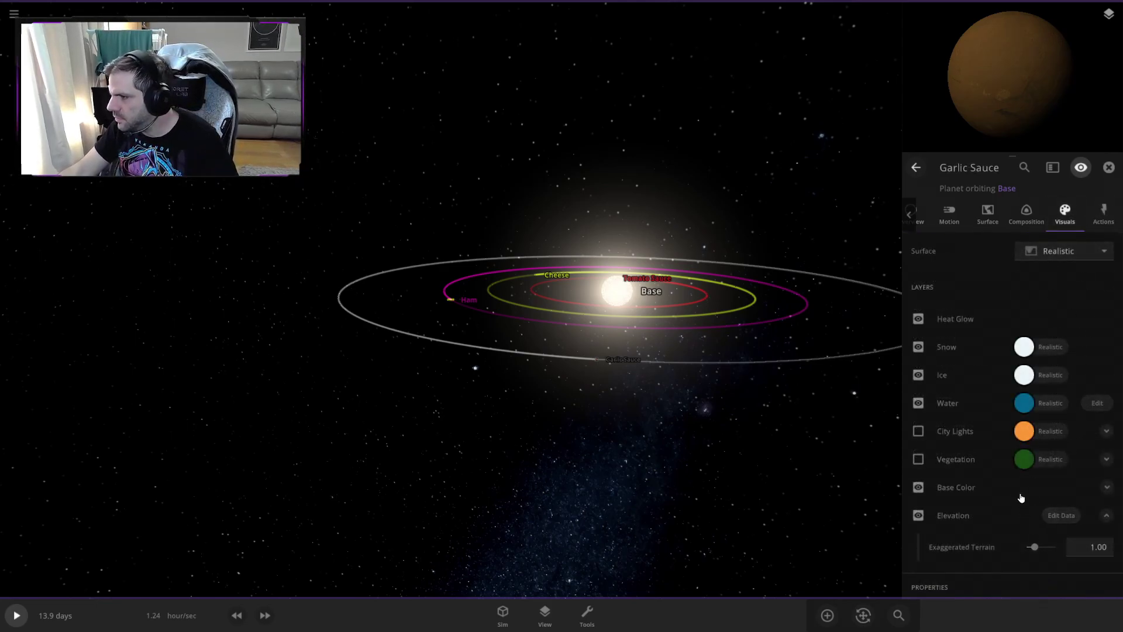
- Expand Garlic Sauce's Base Color and set the High elevation colour to a near-white cream
scroll(1020, 498, "down", 4)
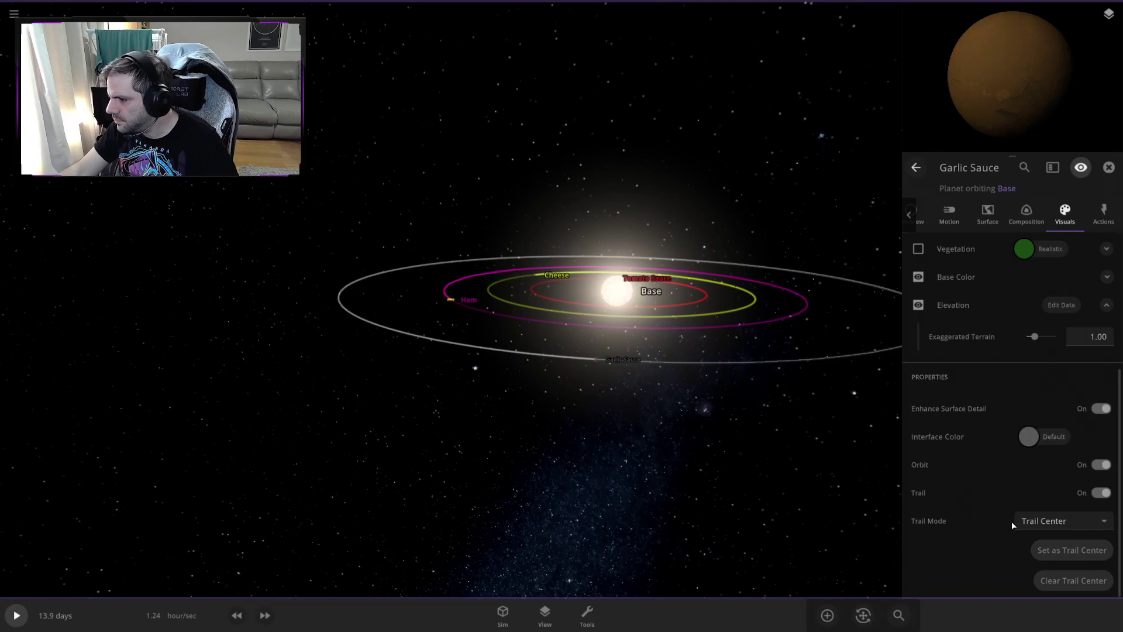
scroll(1035, 359, "up", 2)
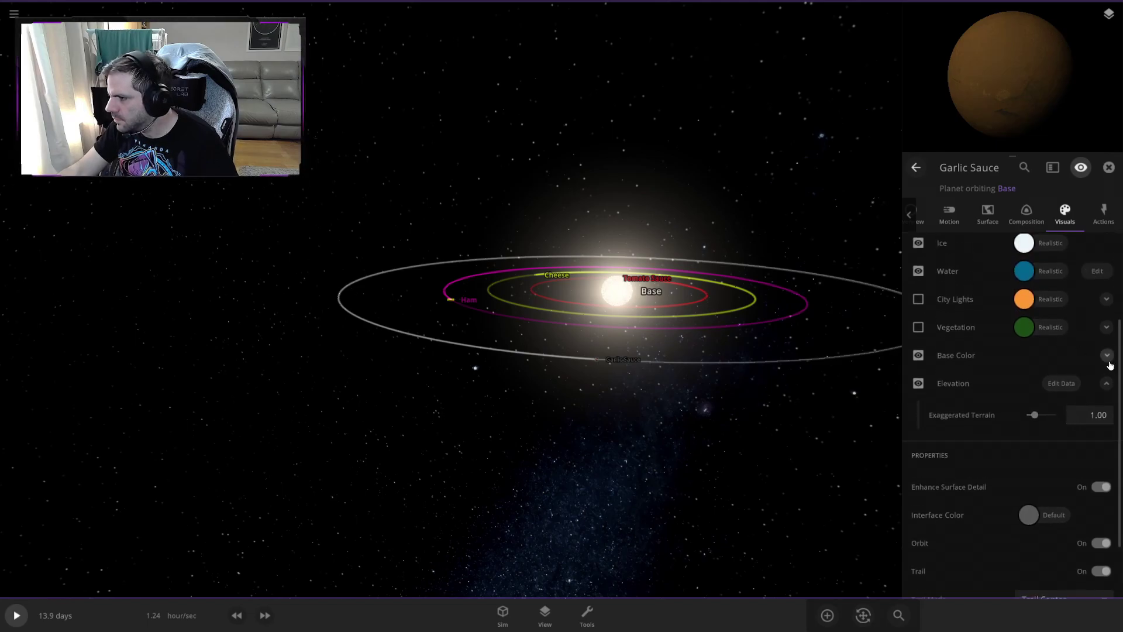
left_click(1106, 356)
left_click(1031, 446)
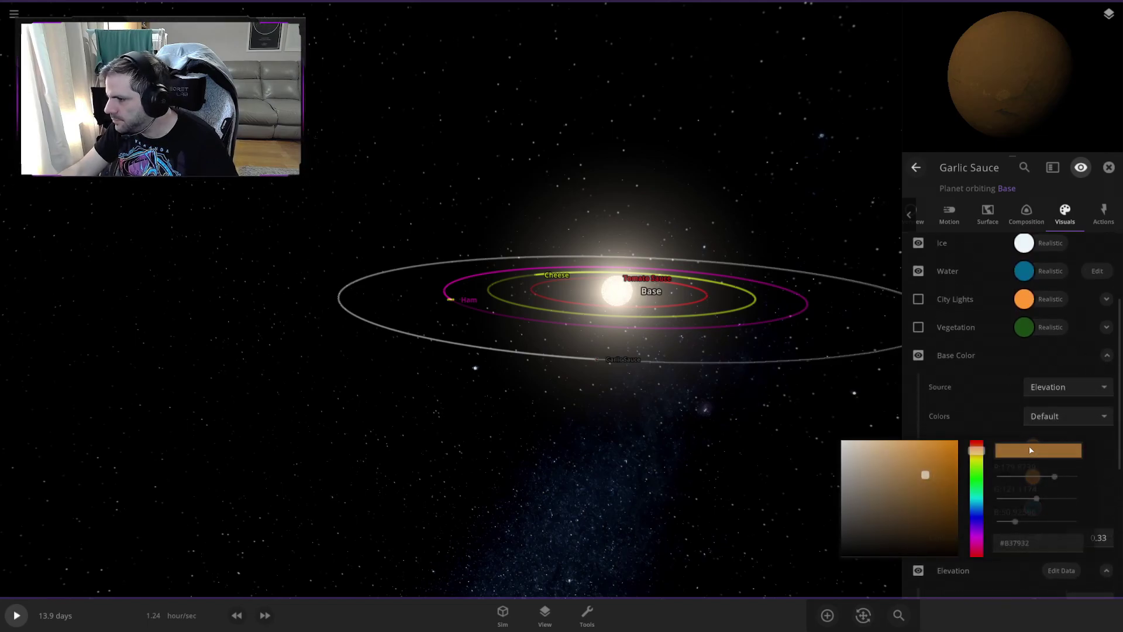
left_click(852, 446)
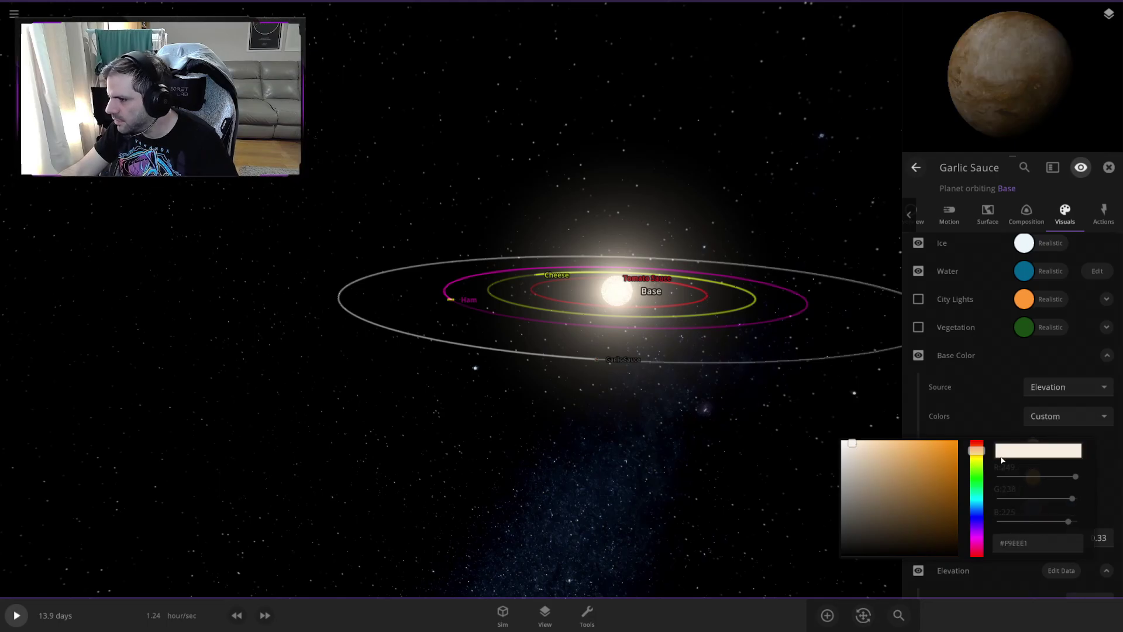
left_click(976, 456)
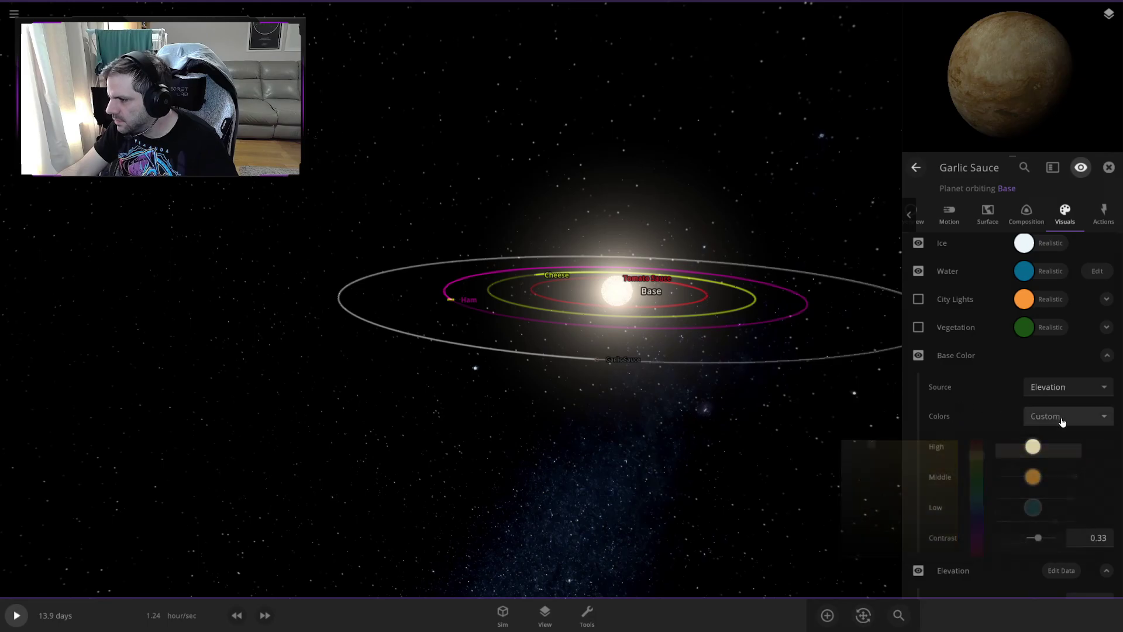
left_click(1033, 474)
left_click(977, 498)
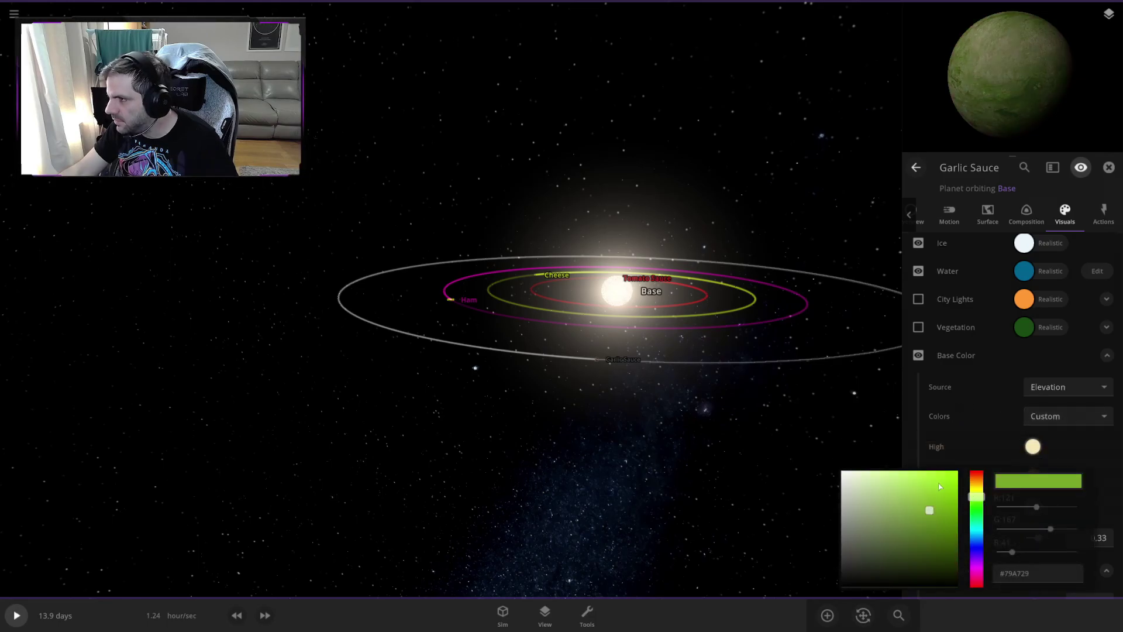
left_click(962, 411)
- Set the Low colour to near white and lighten the Middle colour to pale green
left_click(1032, 502)
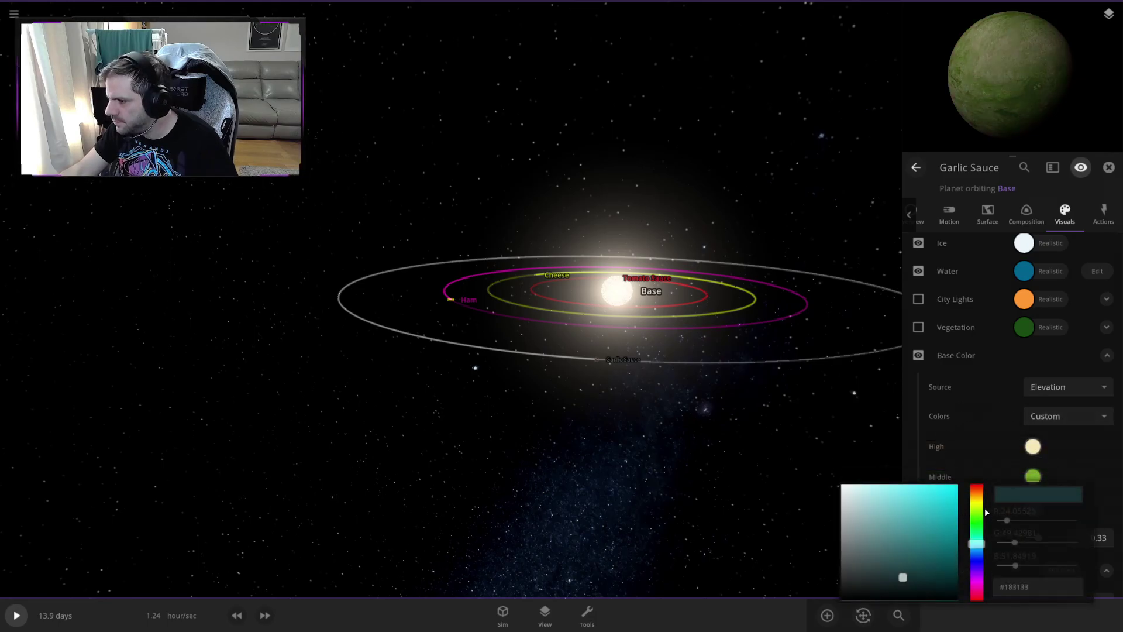
left_click(869, 487)
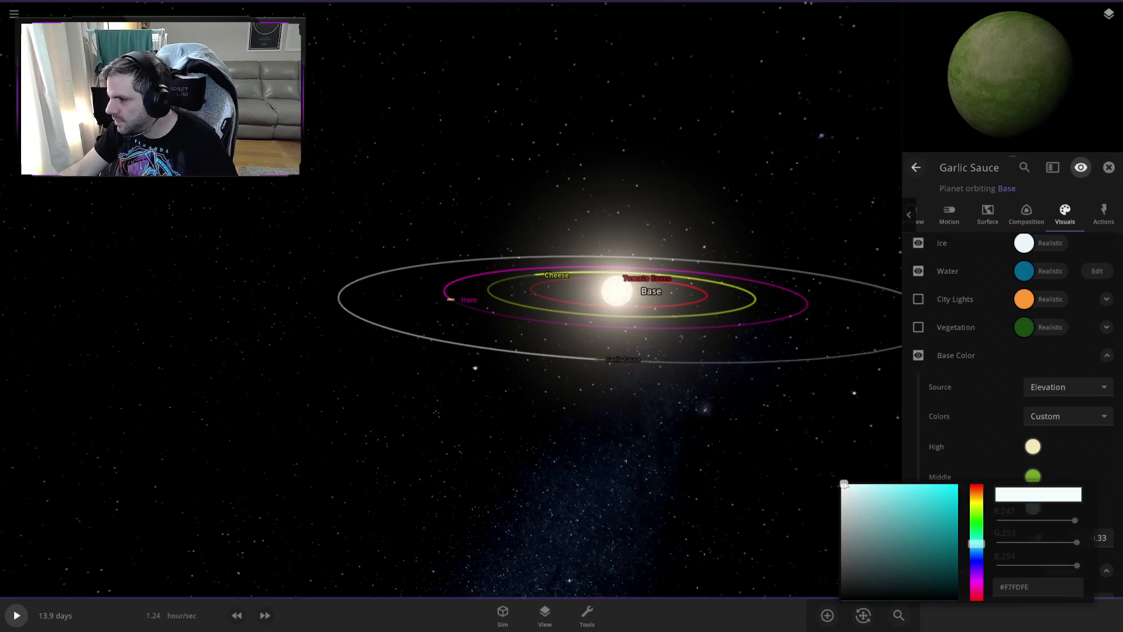
left_click_drag(844, 484, 847, 485)
left_click(969, 443)
left_click(1033, 475)
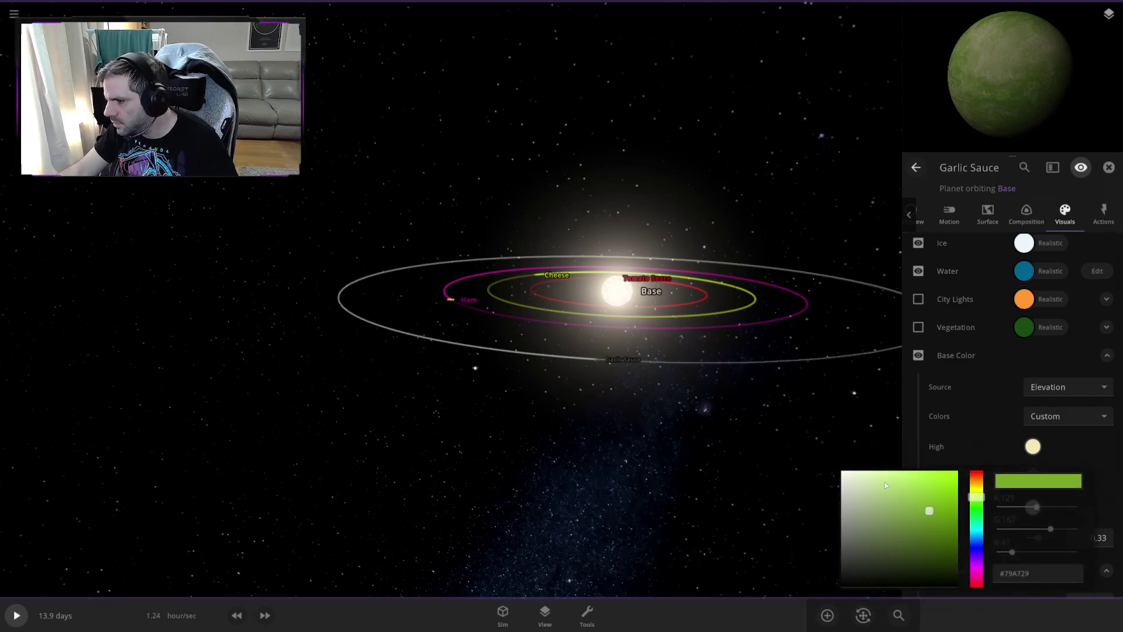
left_click(860, 480)
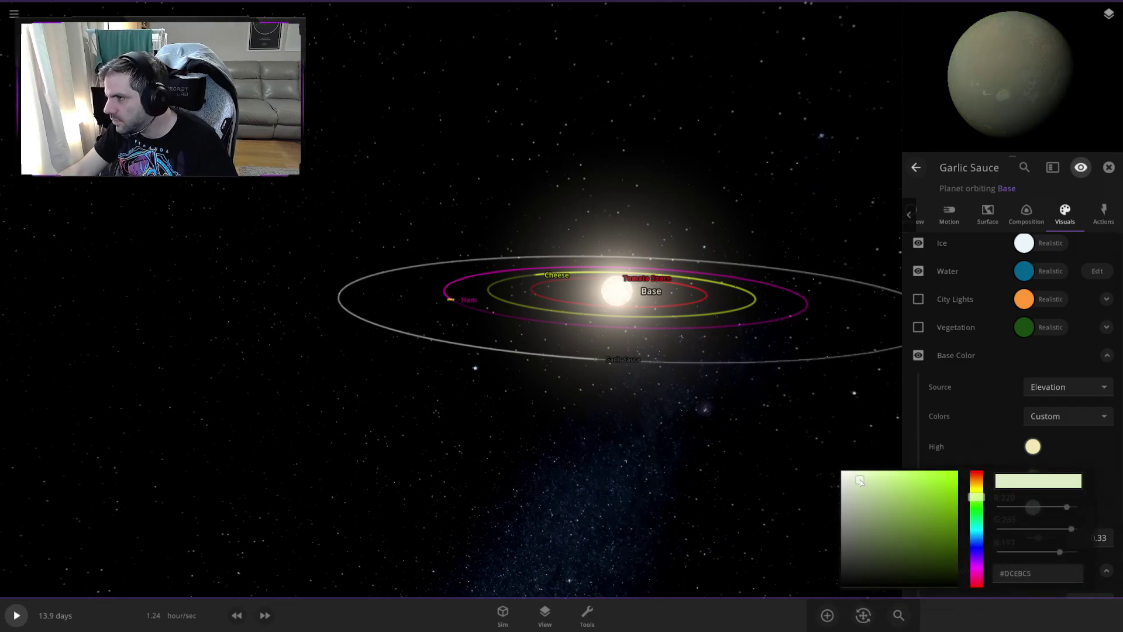
left_click(963, 420)
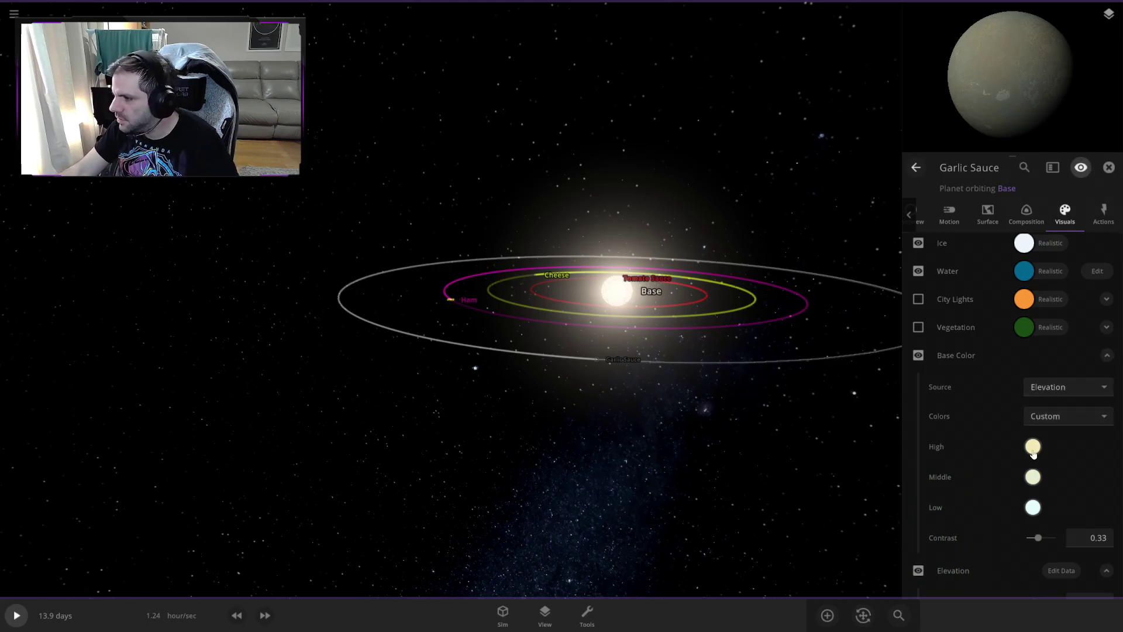
left_click(1033, 447)
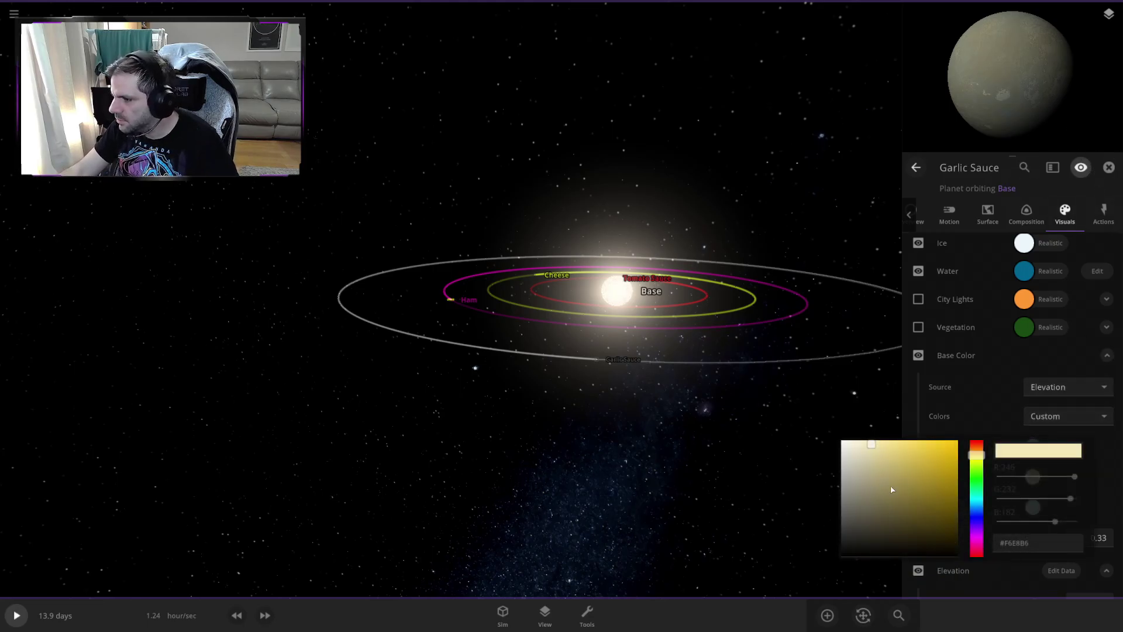
left_click(969, 374)
scroll(1006, 351, "up", 3)
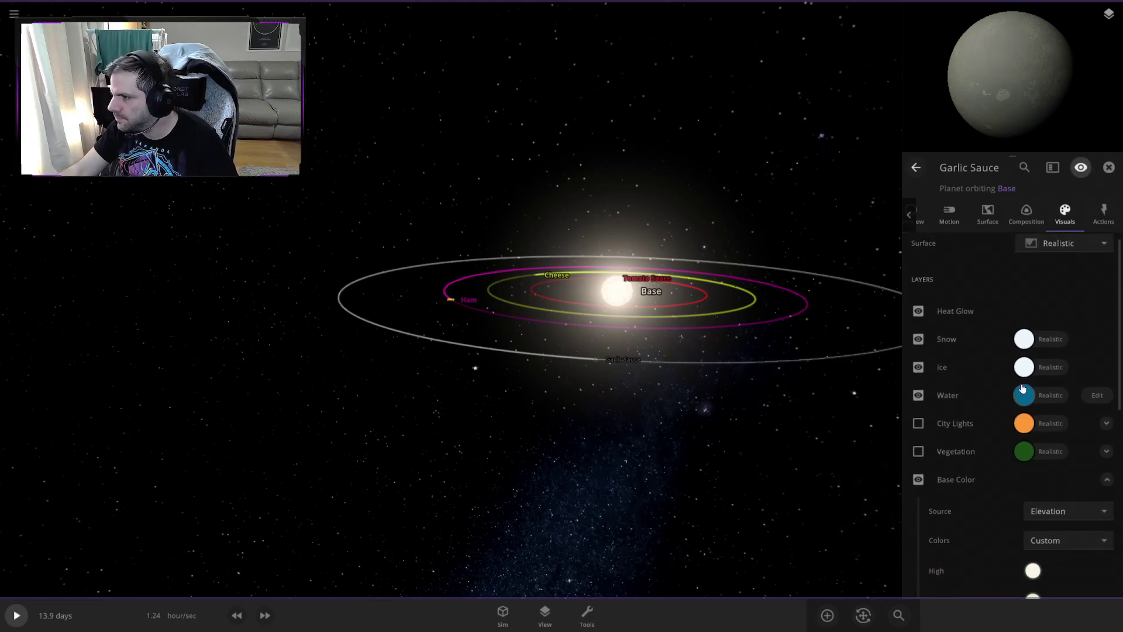
left_click(1106, 171)
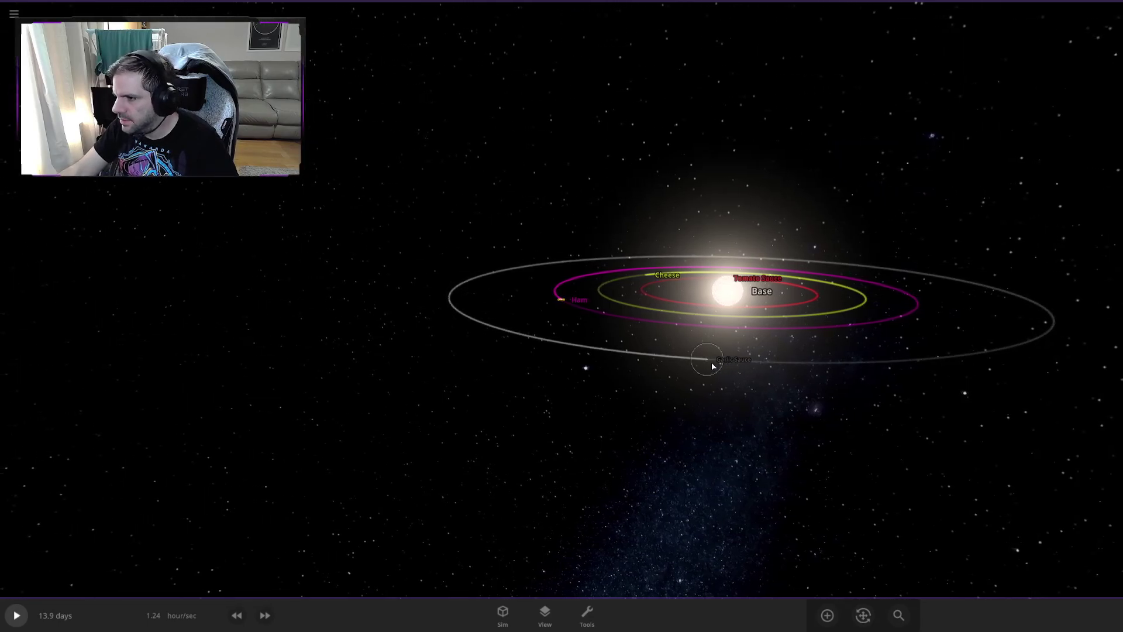
- Select Garlic Sauce, choose Random Small Moon, and centre the view on the planet
left_click(713, 366)
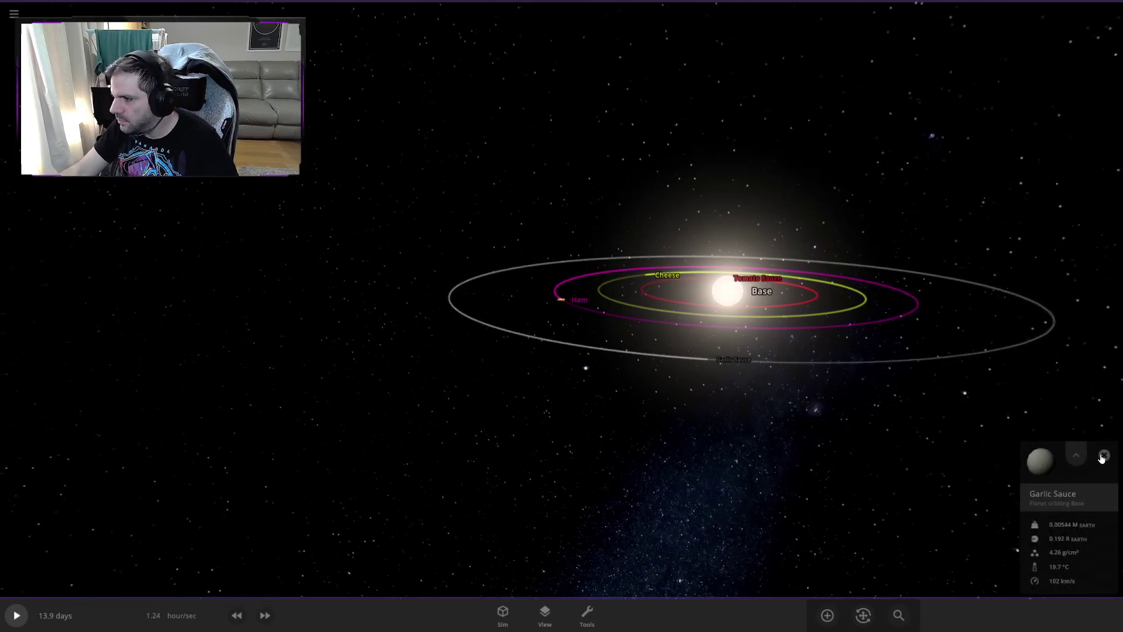
left_click(830, 614)
left_click(70, 486)
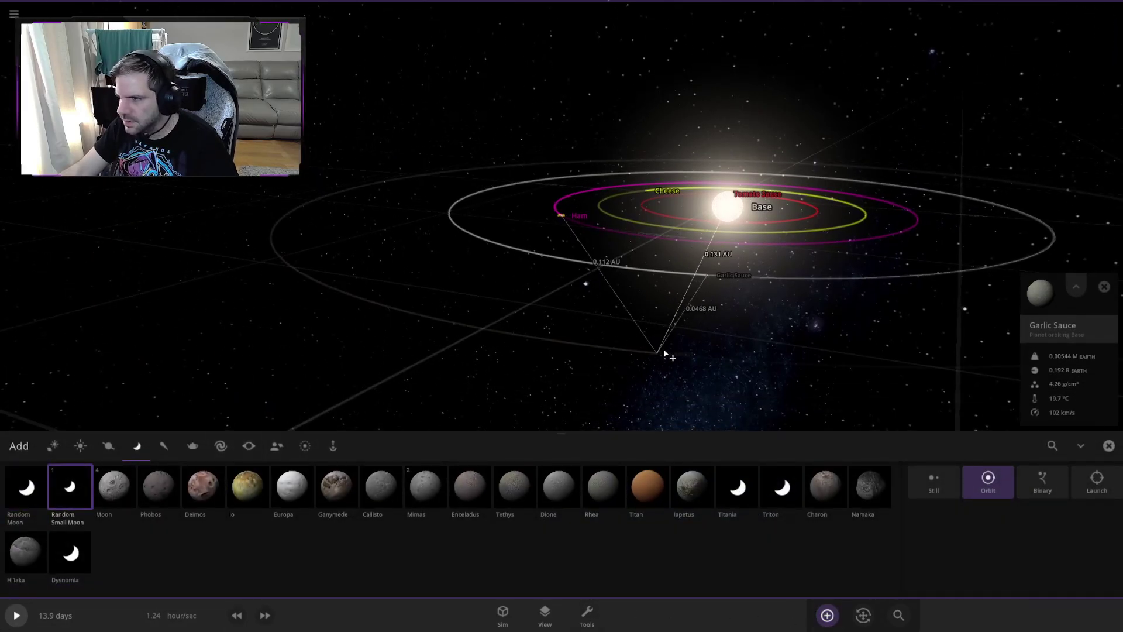
right_click(720, 308)
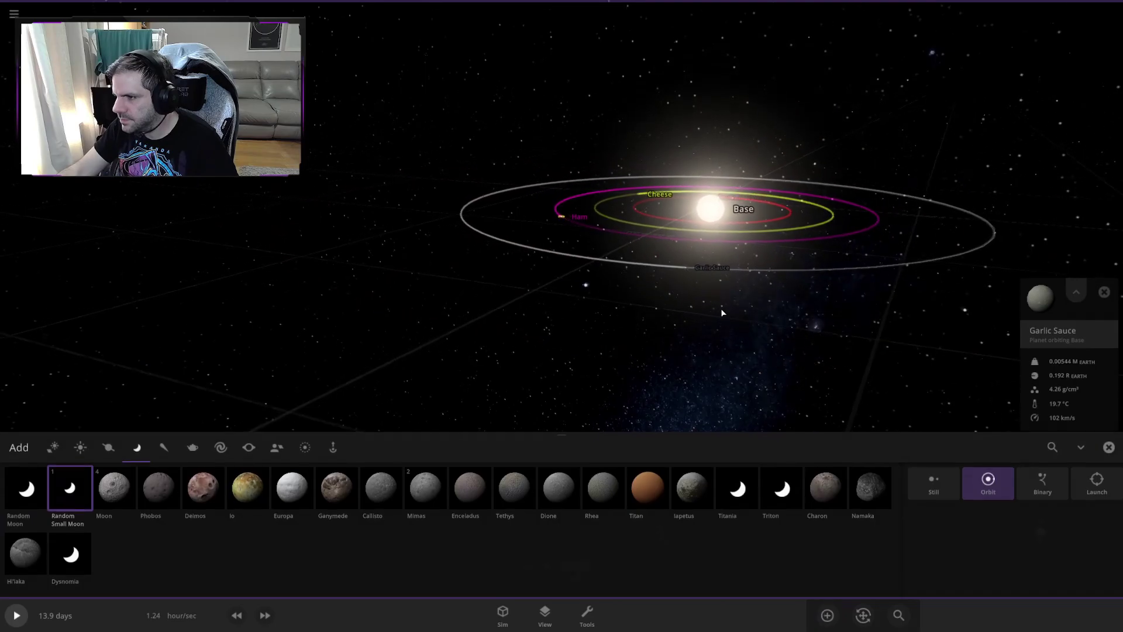
left_click_drag(683, 351, 562, 376)
scroll(578, 381, "up", 3)
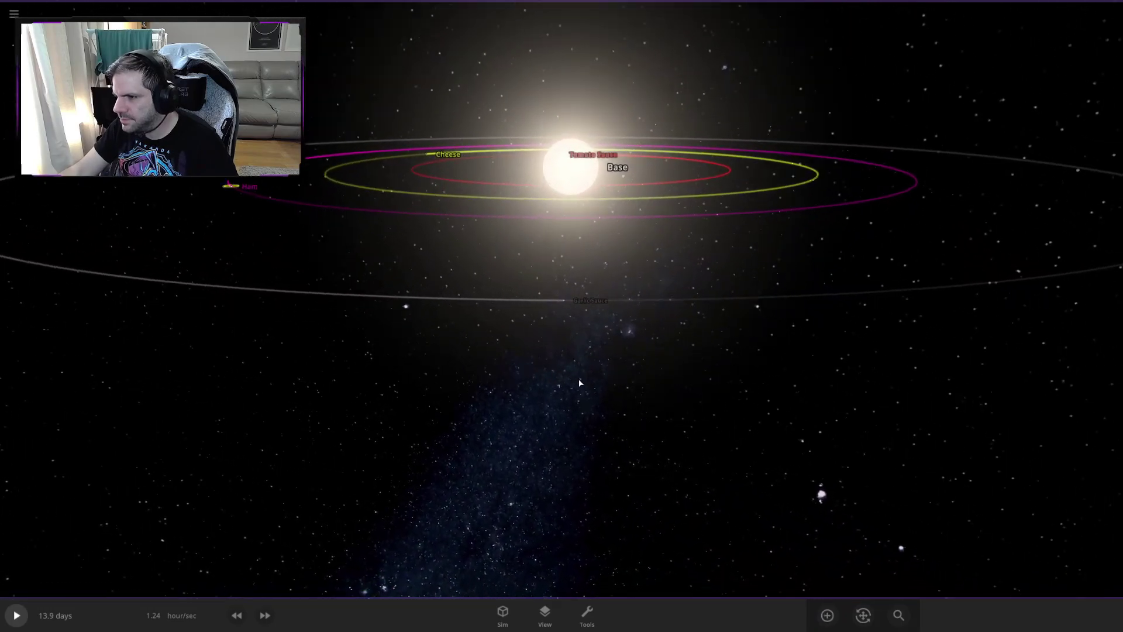
scroll(578, 382, "up", 10)
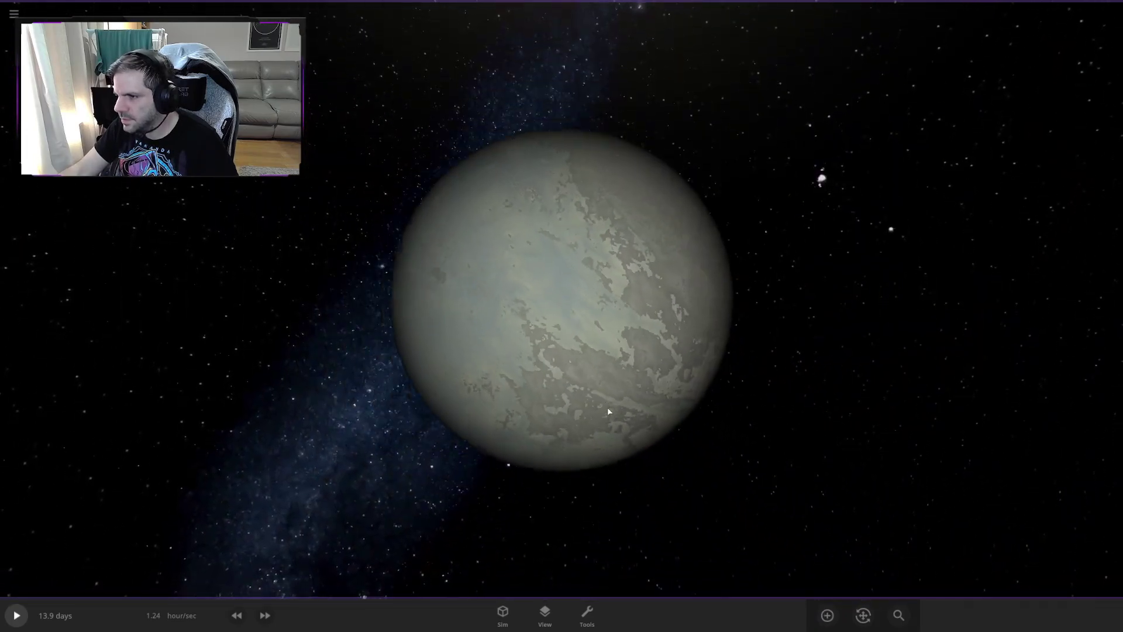
scroll(610, 402, "down", 10)
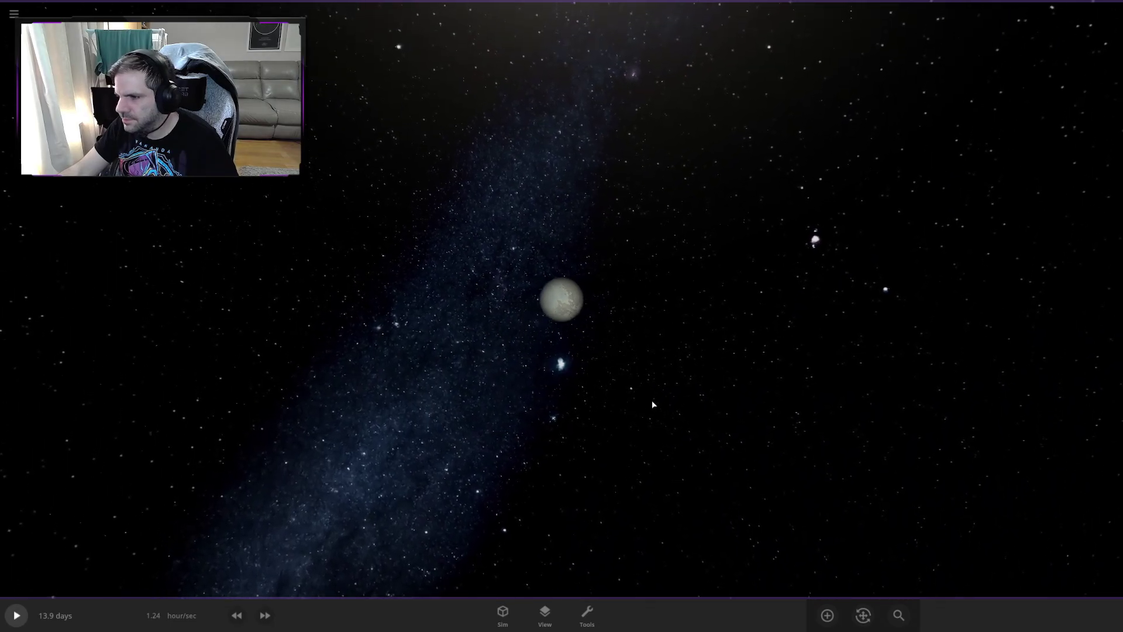
scroll(630, 394, "down", 3)
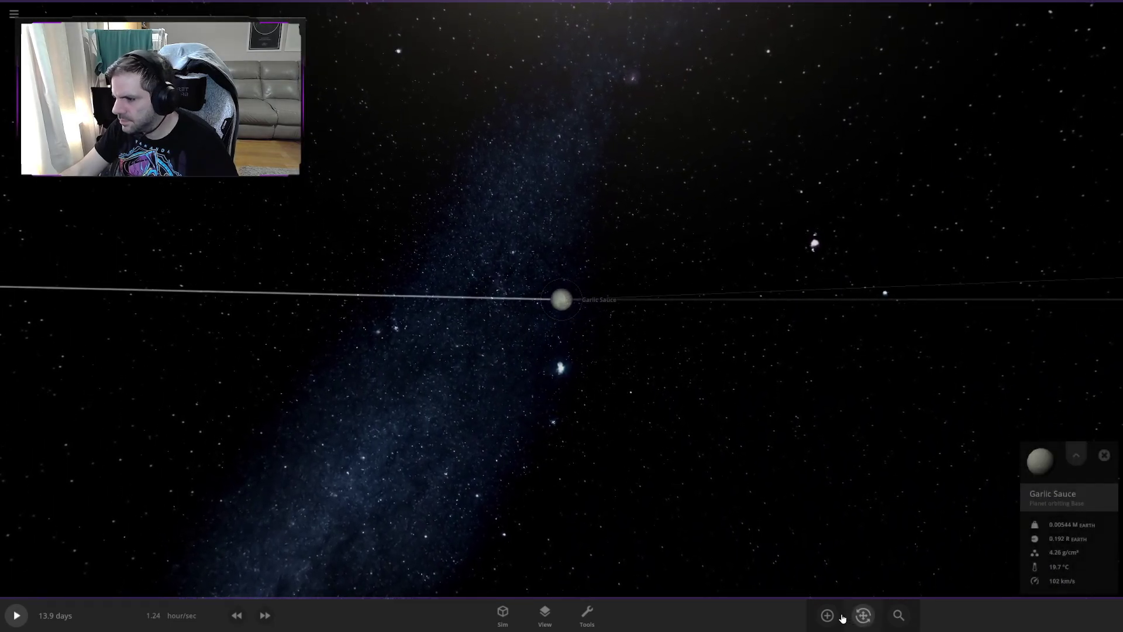
- Place the small moon, Uciovir, in orbit around Garlic Sauce and select it
left_click(828, 615)
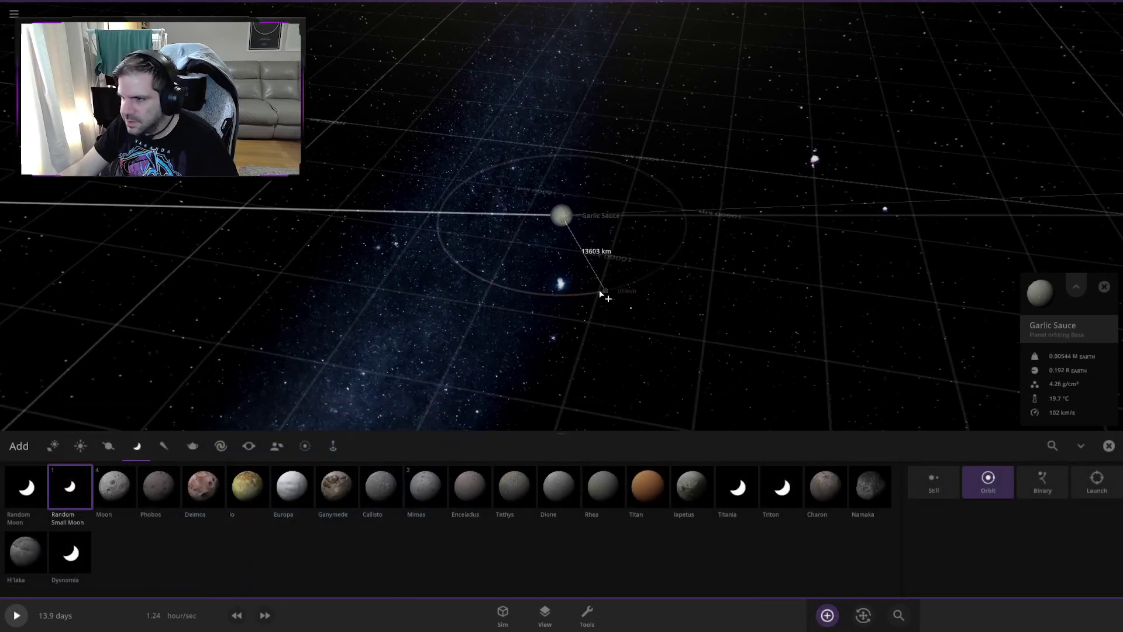
left_click(584, 275)
key("Escape")
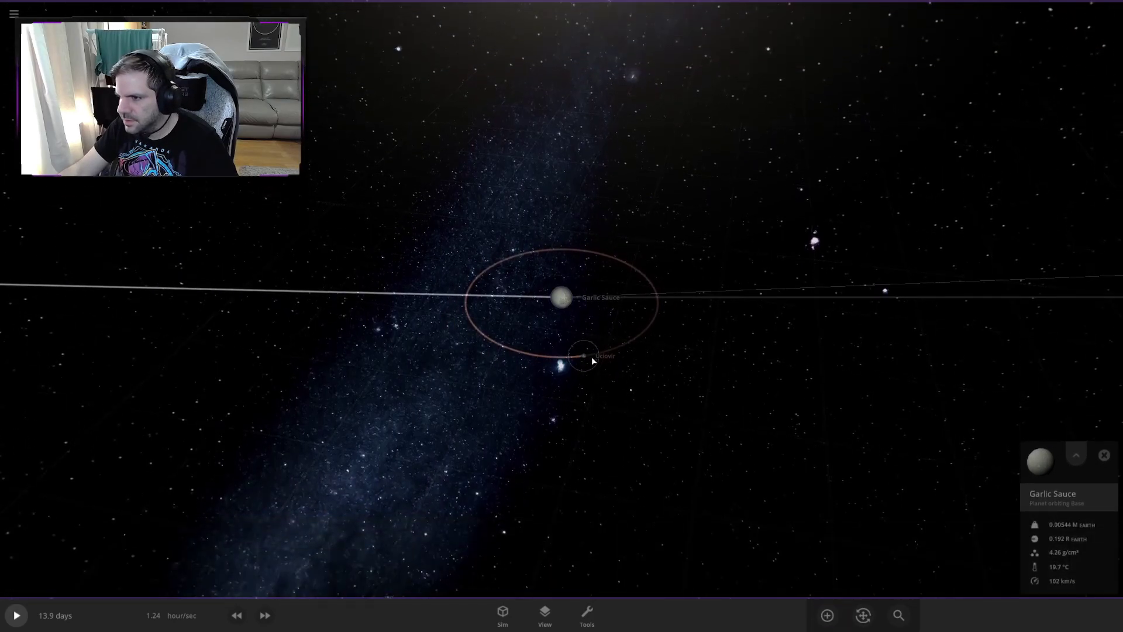
left_click(591, 356)
- Rename the new moon to 'Herb' in its Overview settings
left_click(1080, 455)
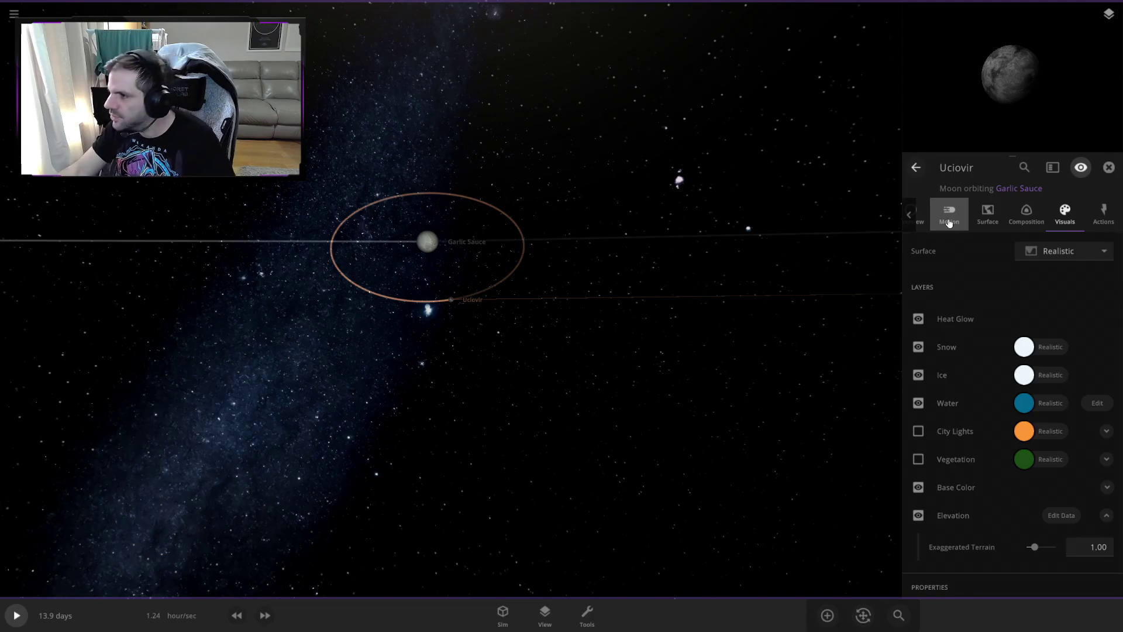
left_click(918, 216)
left_click(1059, 253)
type("Herb")
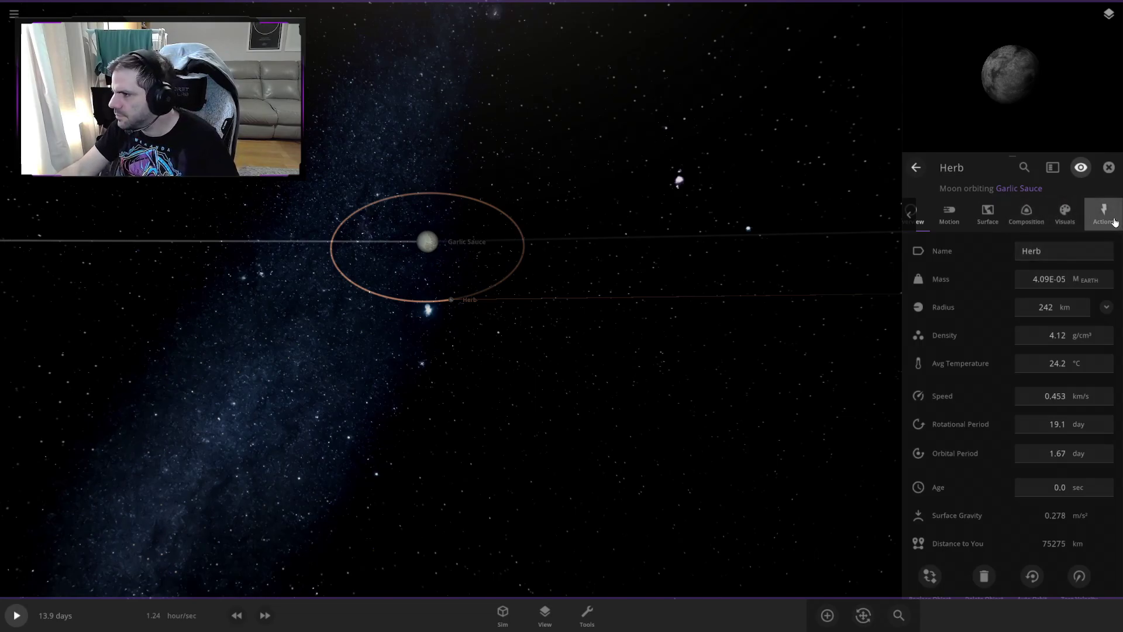
- Set the moon's Base Color High to green in Visuals
left_click(1067, 218)
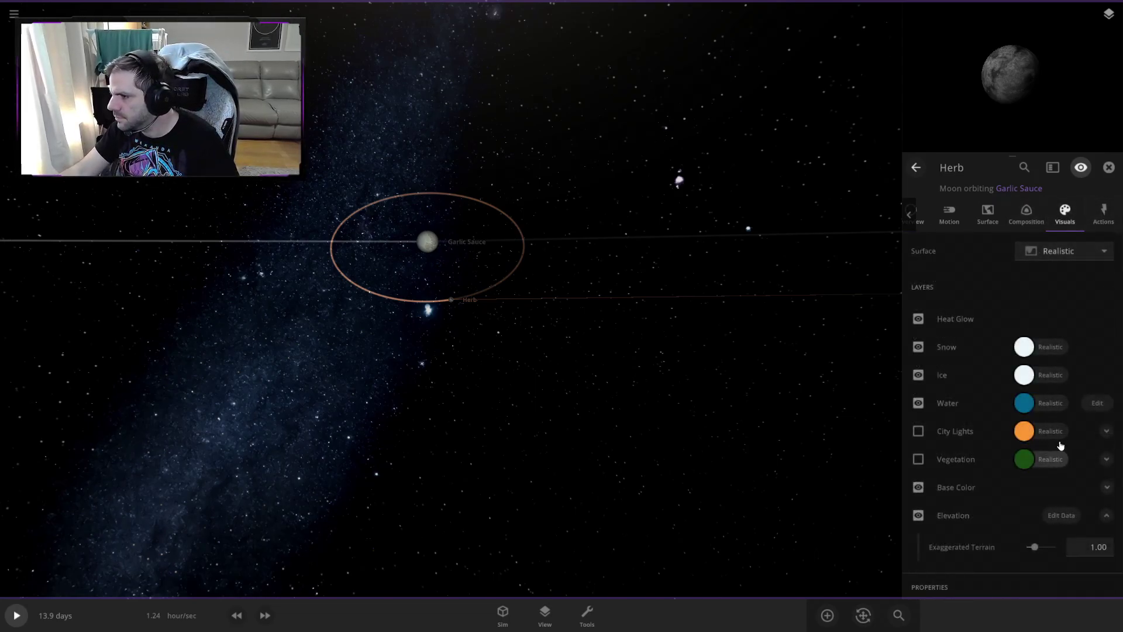
scroll(1060, 421, "down", 2)
left_click(1082, 386)
scroll(1041, 398, "down", 2)
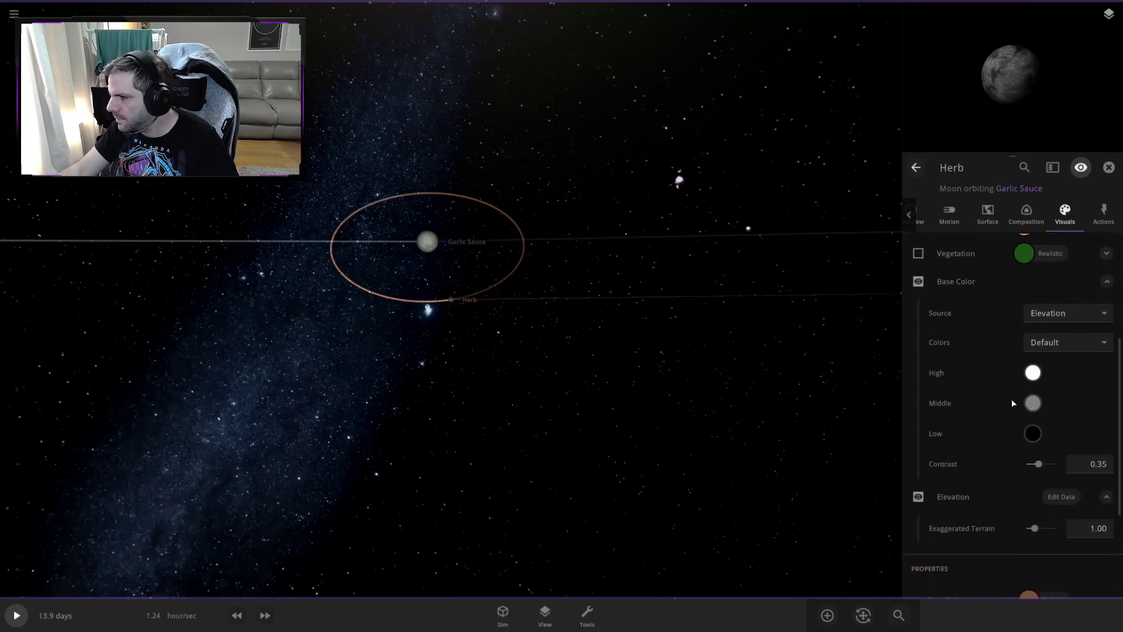
left_click(1034, 374)
left_click(978, 401)
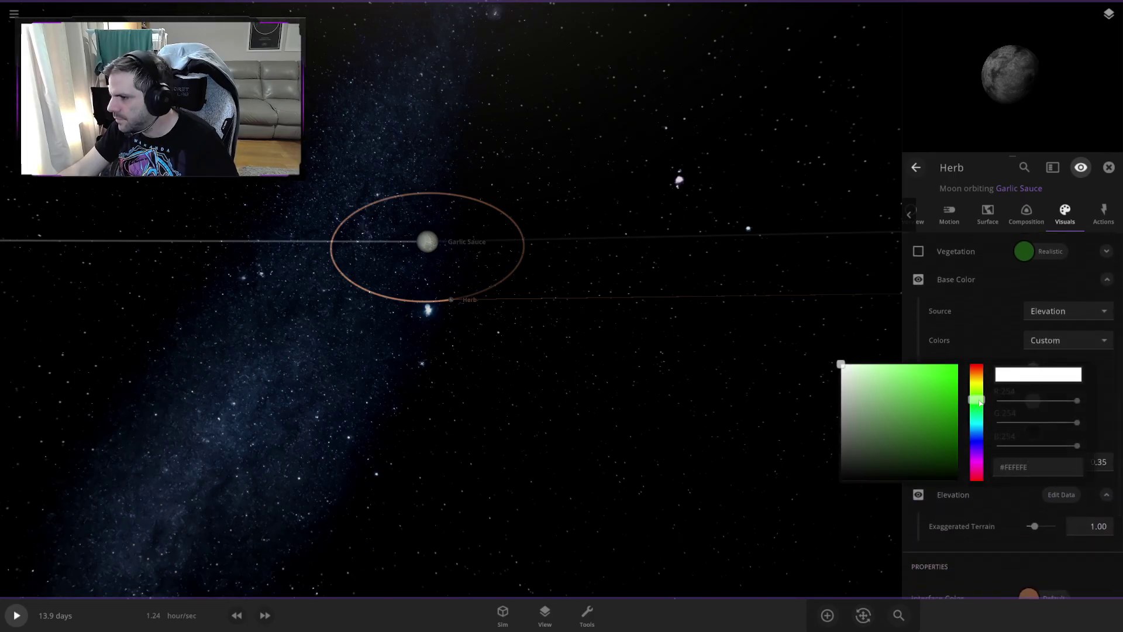
left_click(933, 375)
- Set Base Color Middle and Low to dark green
left_click(1020, 353)
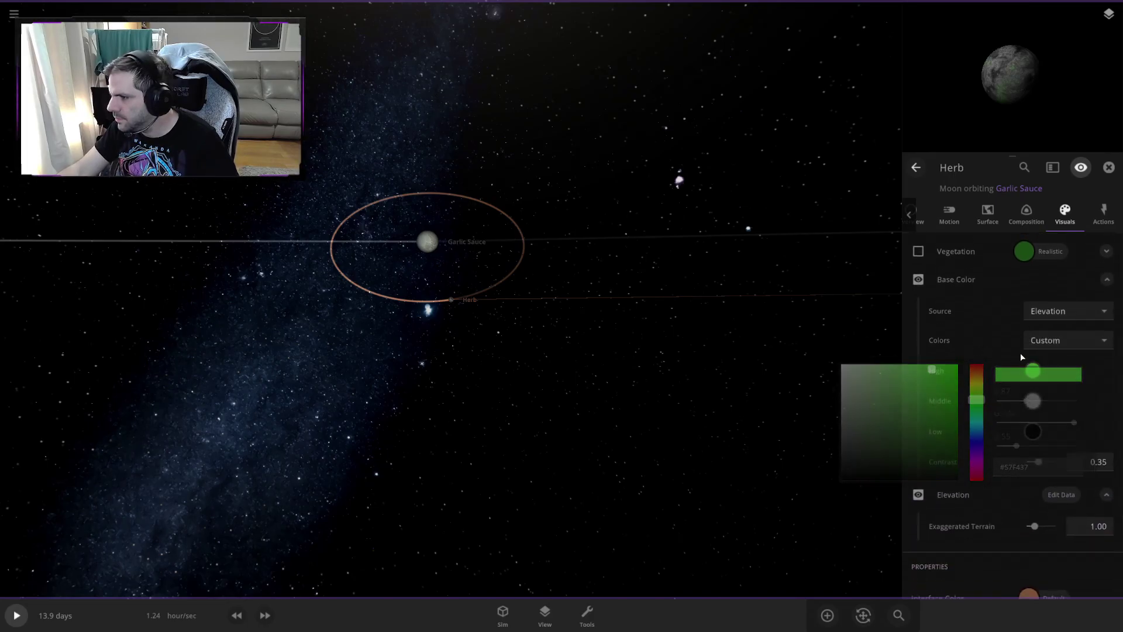
left_click(1033, 399)
left_click(976, 426)
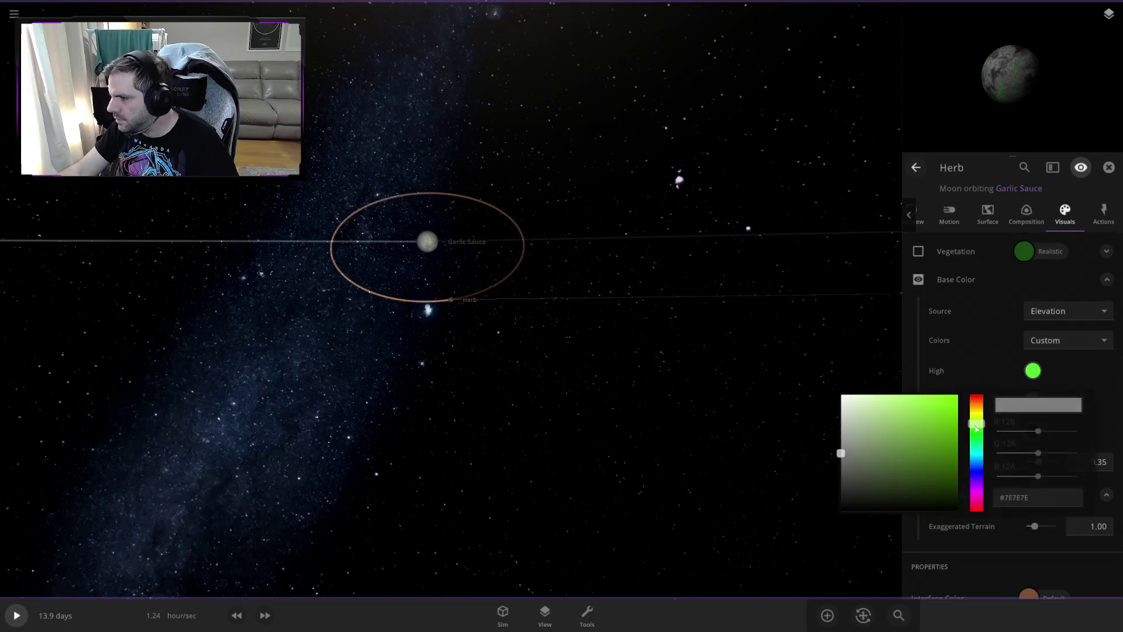
left_click(934, 462)
left_click(1032, 431)
left_click(1033, 432)
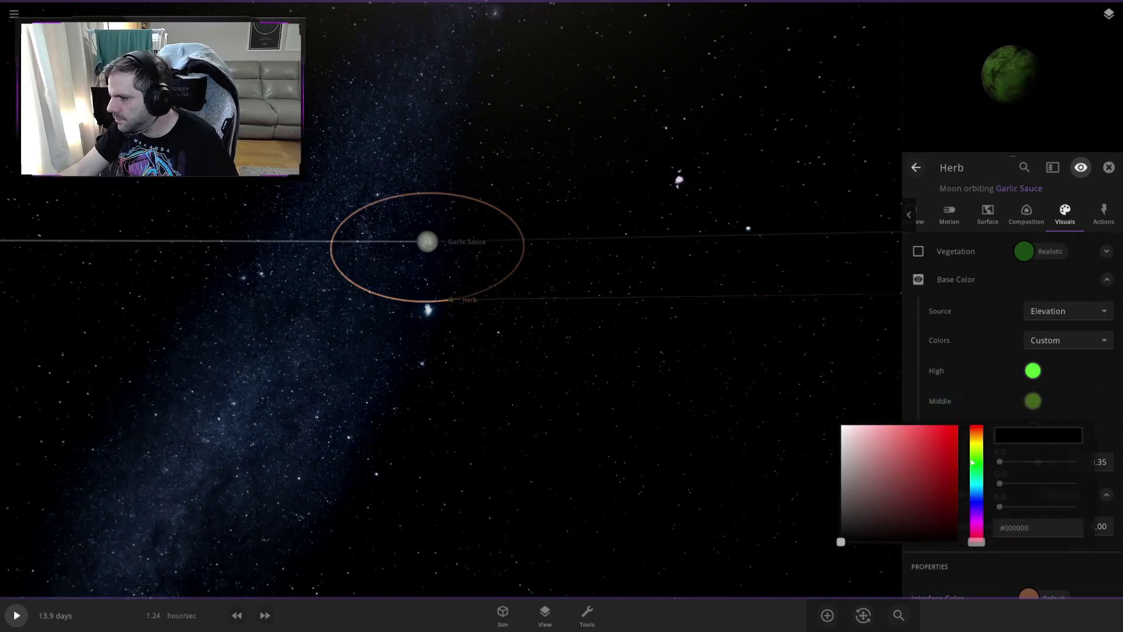
left_click(975, 460)
left_click(935, 510)
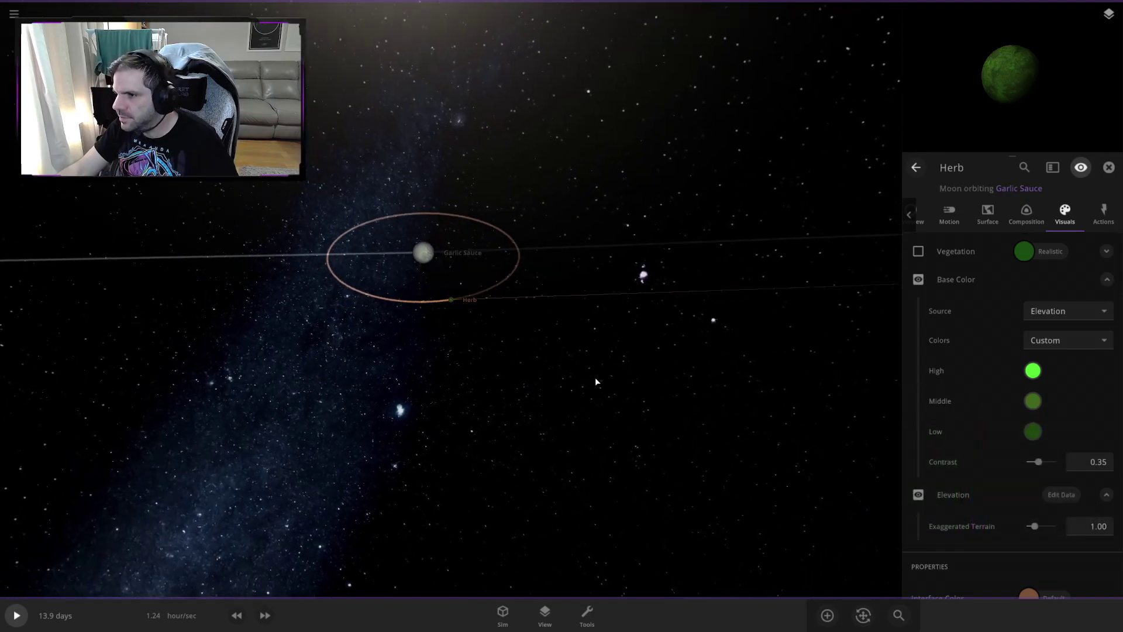
- Make Herb's Interface Color bright green so its orbit around Garlic Sauce shows green
scroll(1002, 470, "down", 2)
scroll(1001, 469, "down", 2)
left_click(1028, 463)
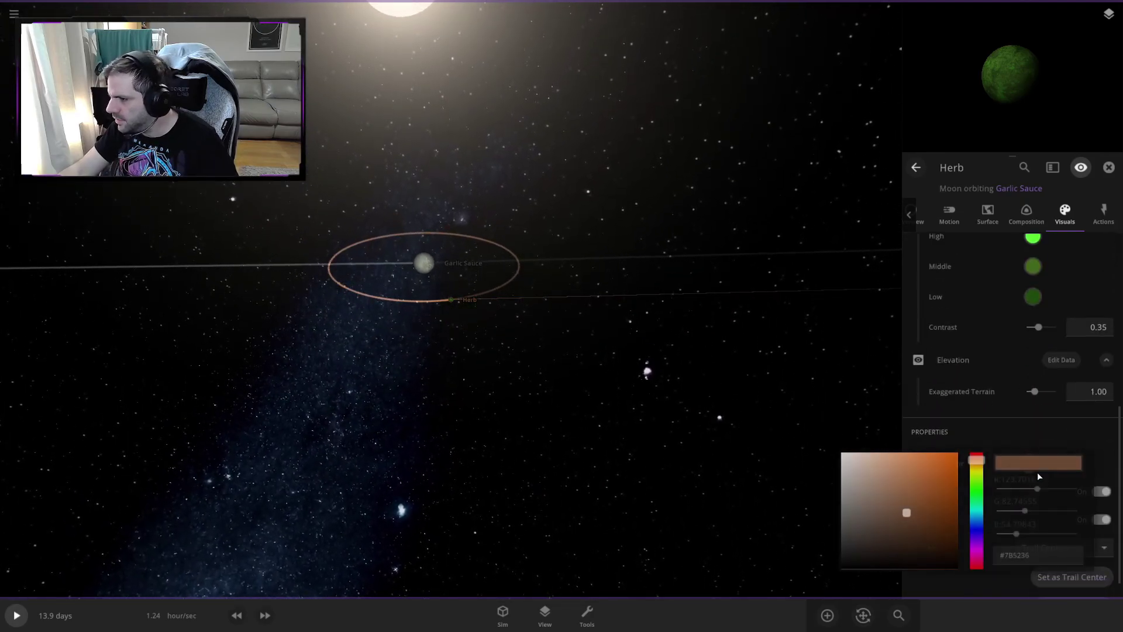
left_click(976, 487)
left_click(950, 459)
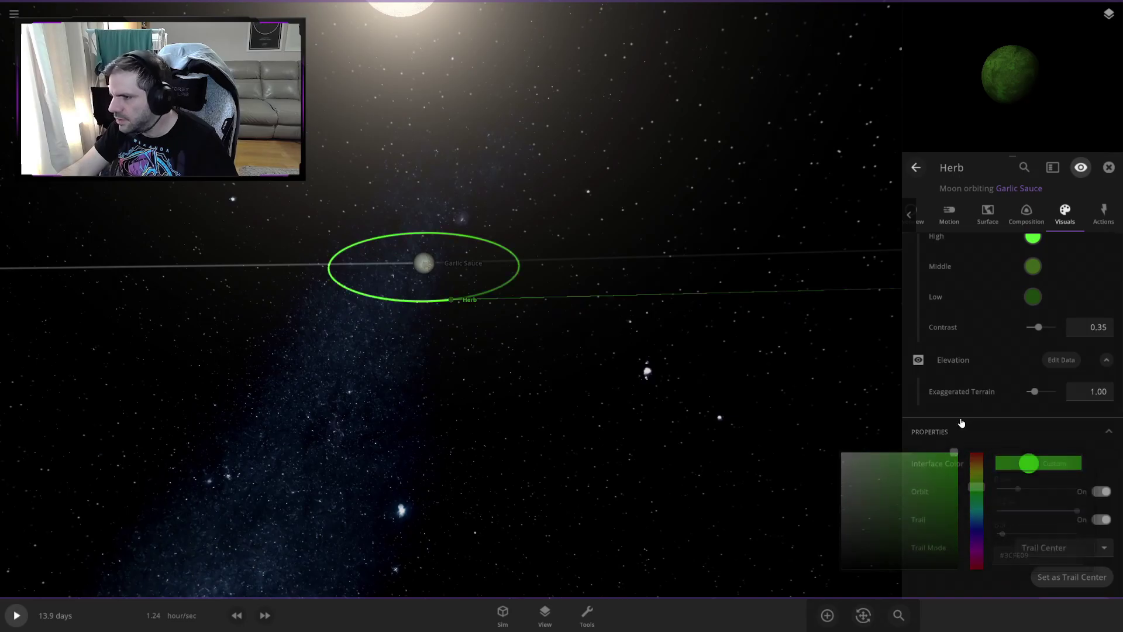
left_click_drag(631, 351, 567, 388)
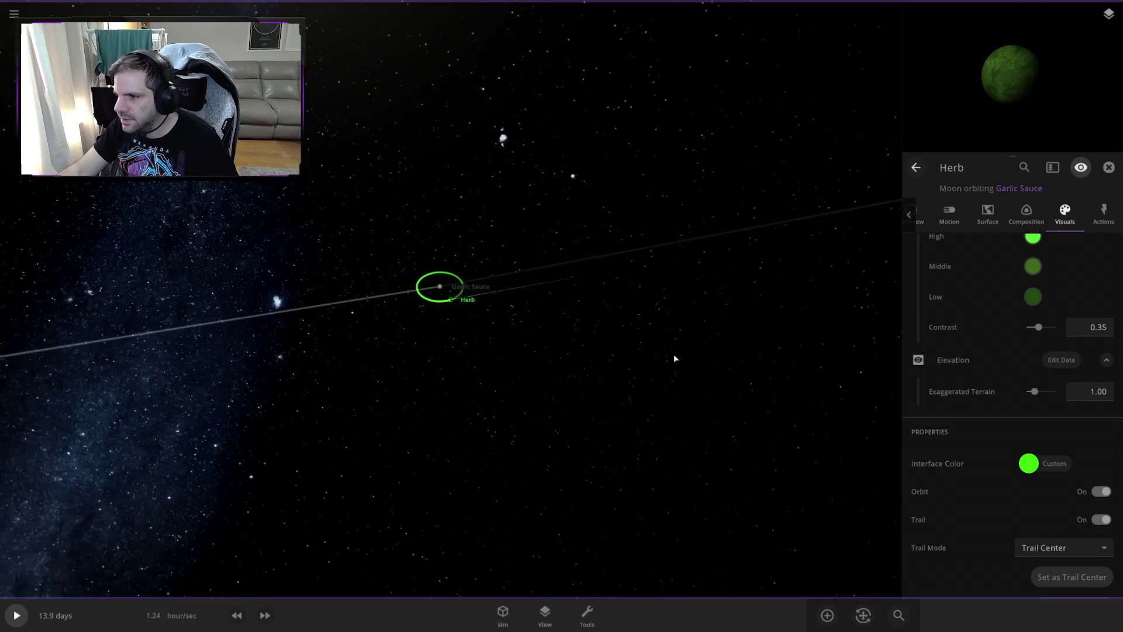
scroll(520, 275, "down", 6)
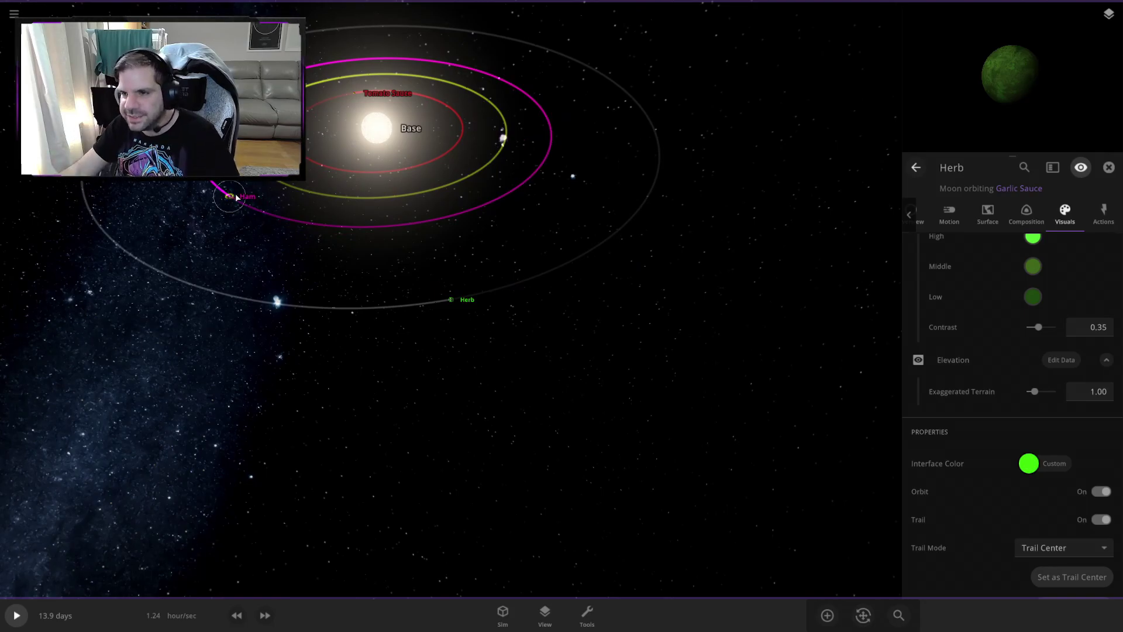
- Zoom out over the pizza system and focus on the Base star to show its properties
scroll(425, 219, "down", 5)
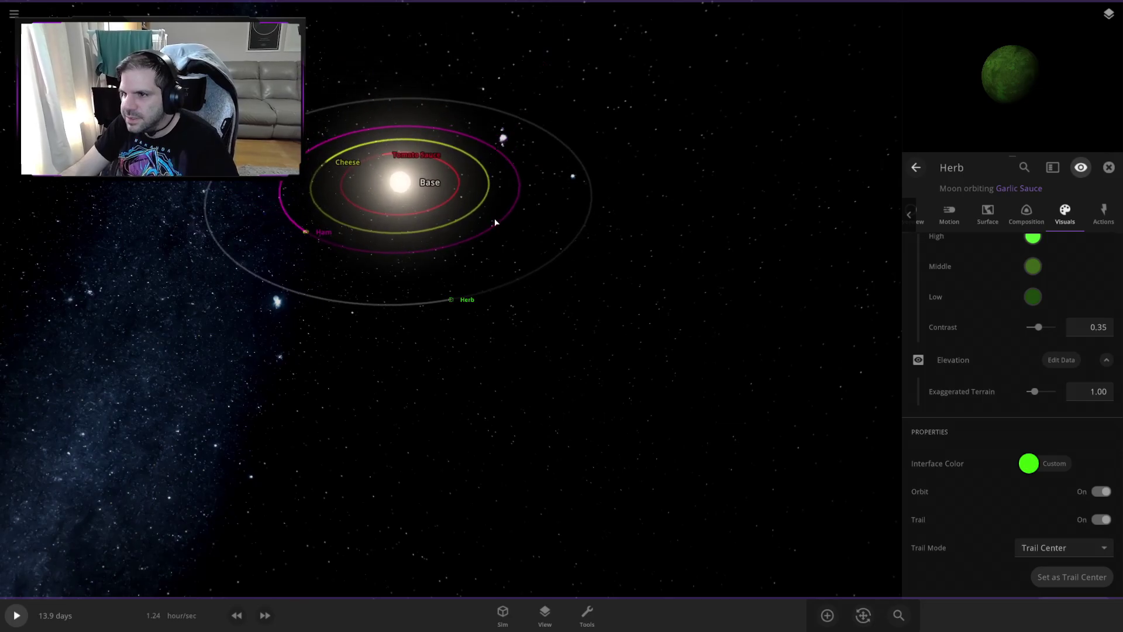
scroll(351, 151, "up", 2)
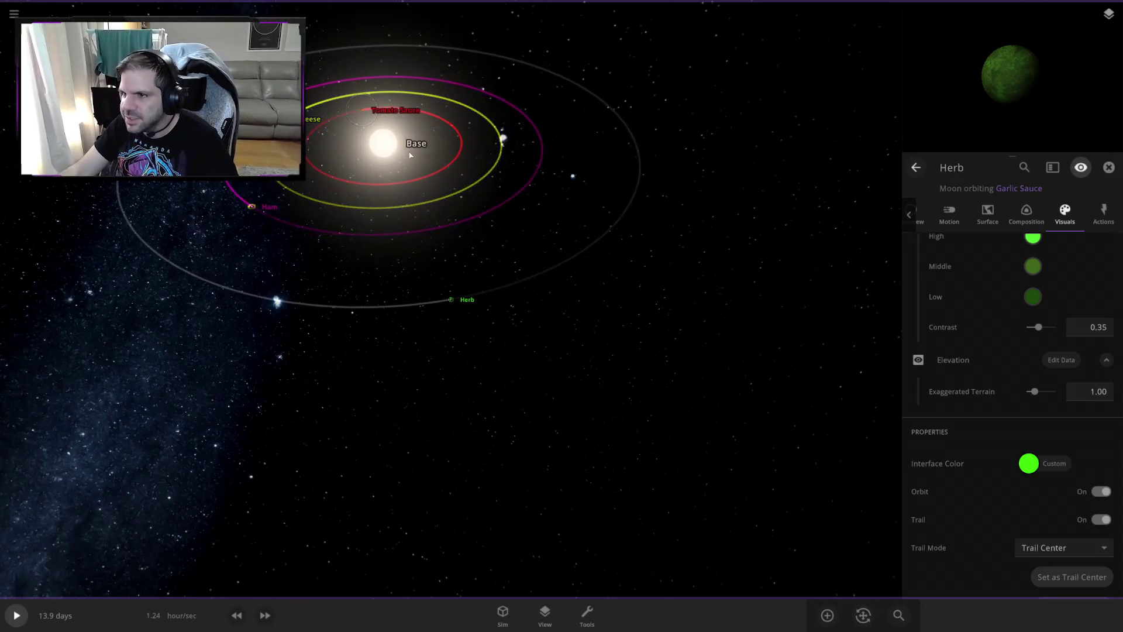
double_click(387, 146)
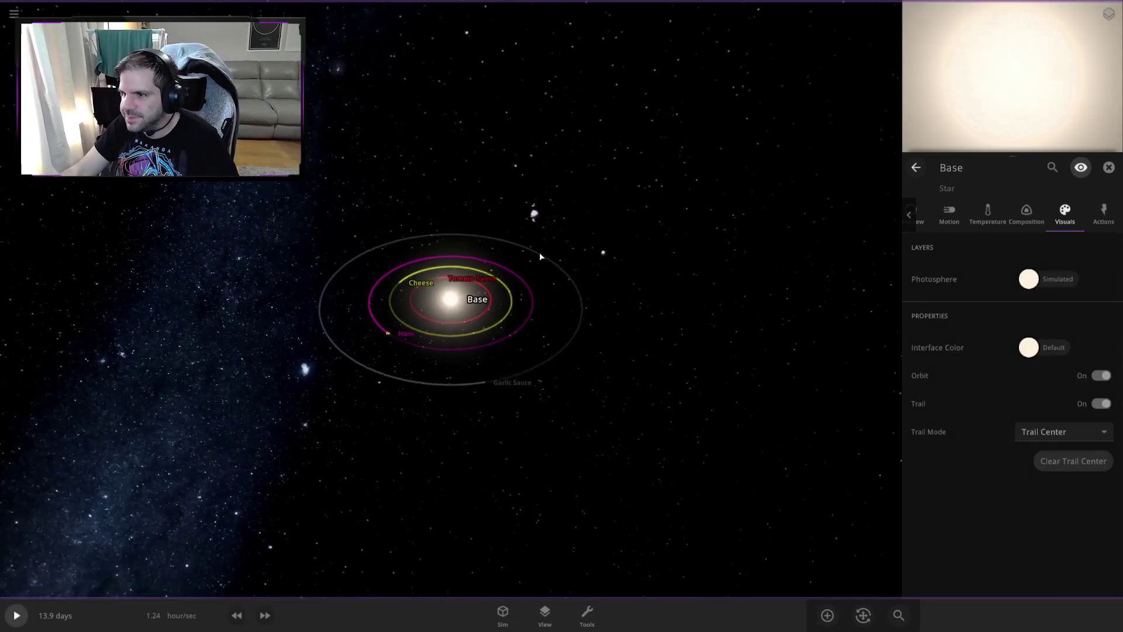
mouse_move(598, 318)
left_mouse_down()
mouse_move(627, 266)
mouse_move(635, 295)
left_mouse_up()
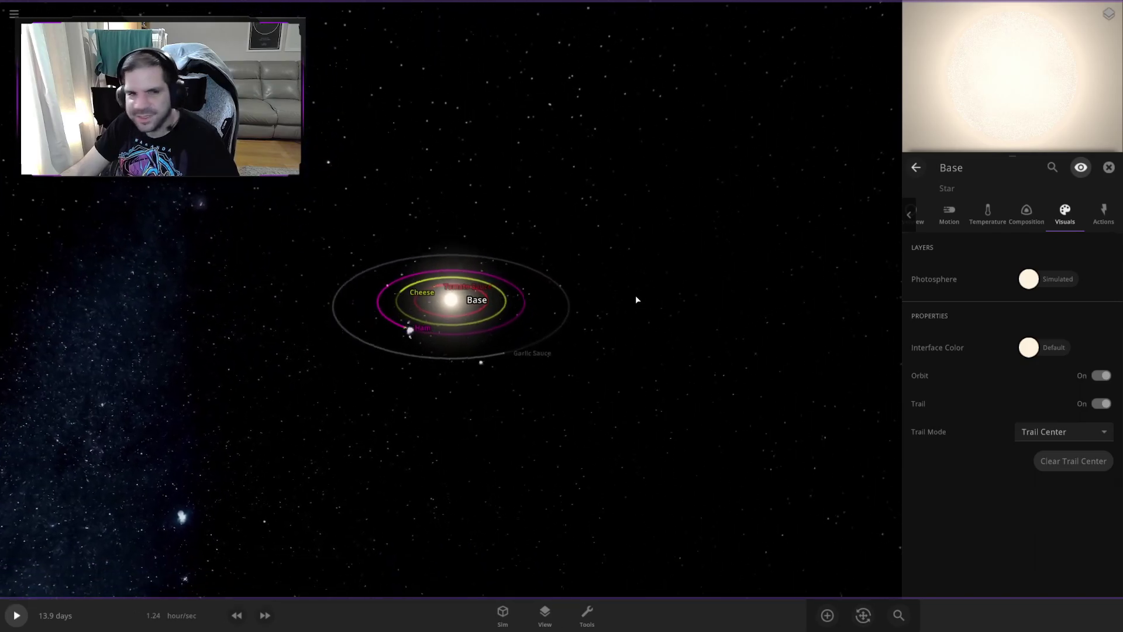